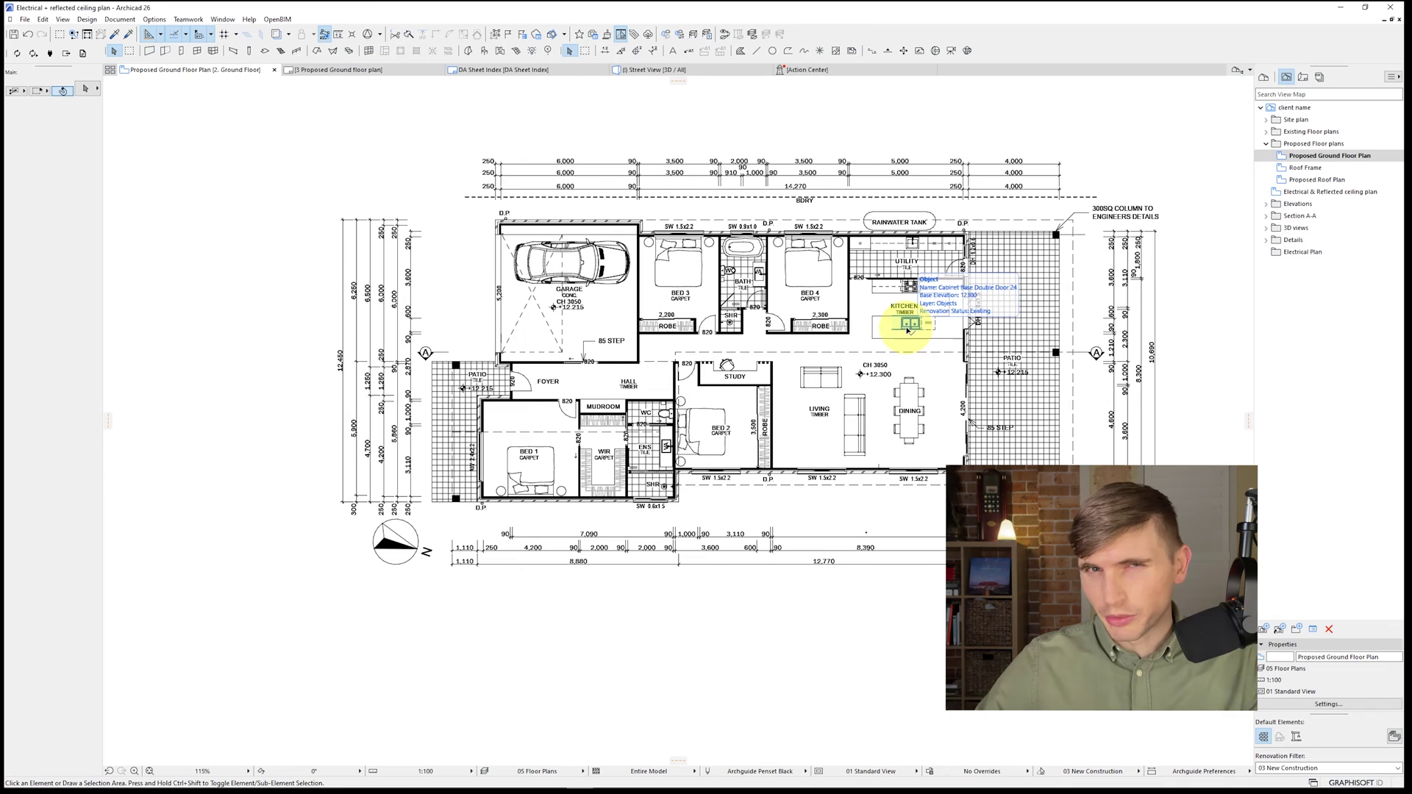
Step: Create a new layer combination named "electrical plan" from the current floor plan layer visibility
click(907, 330)
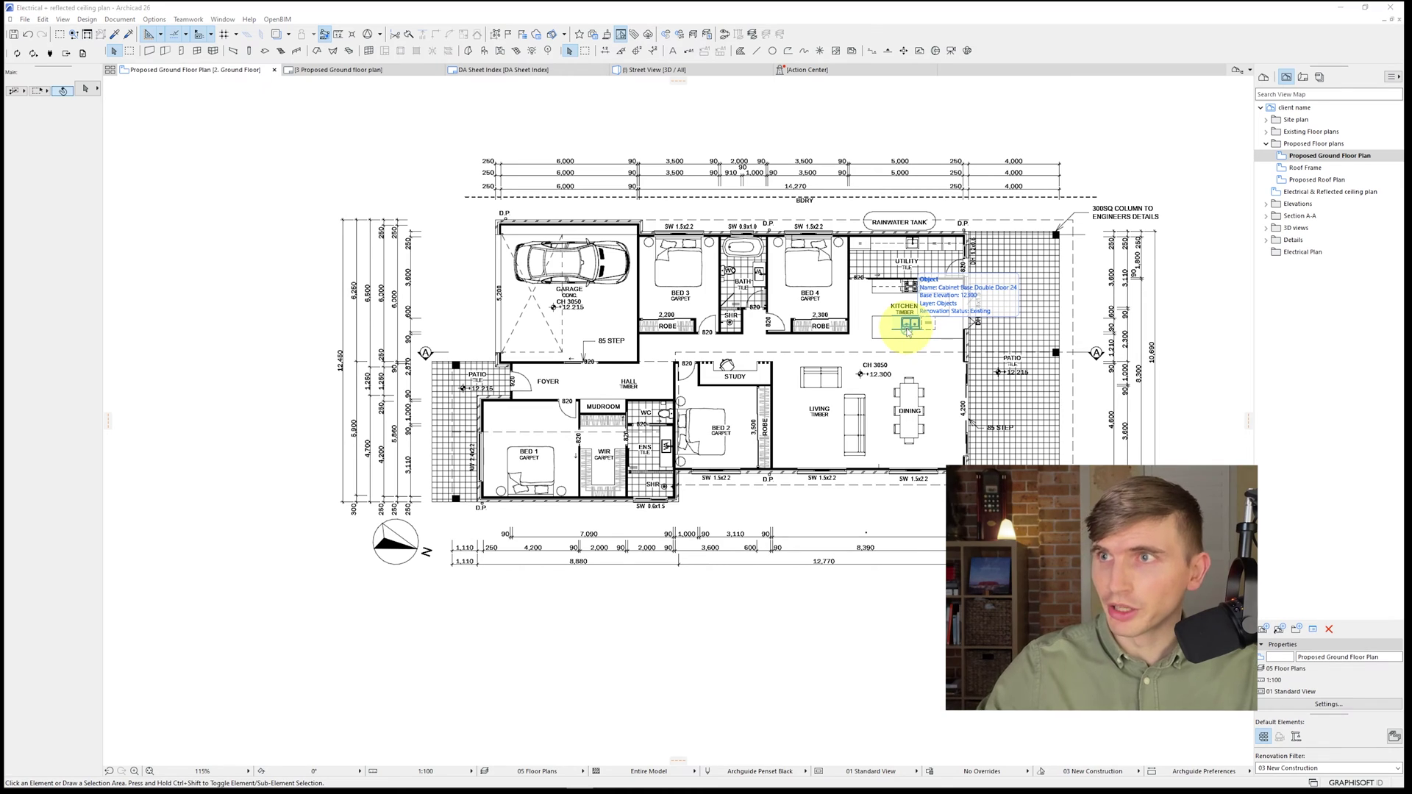
key(ctrl+l)
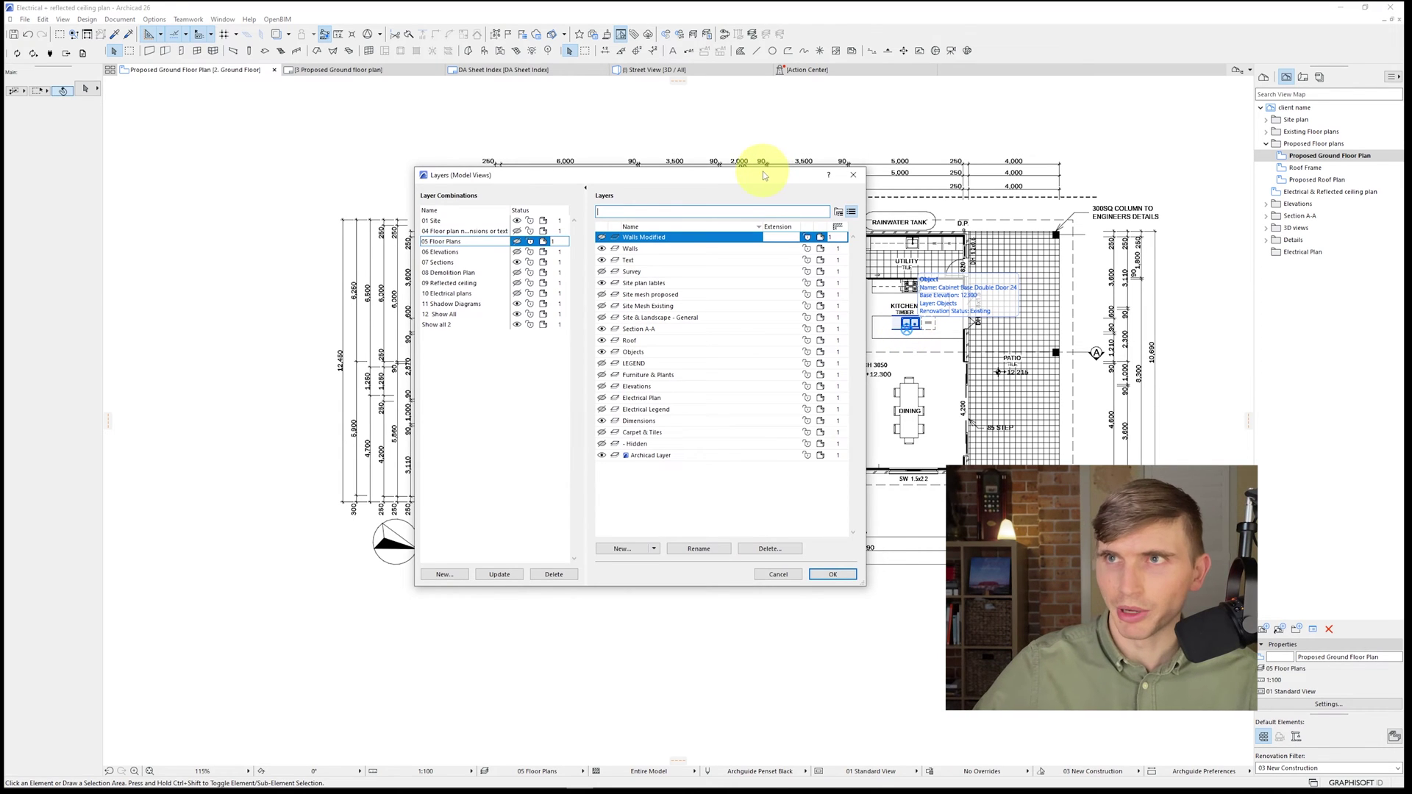
click(445, 574)
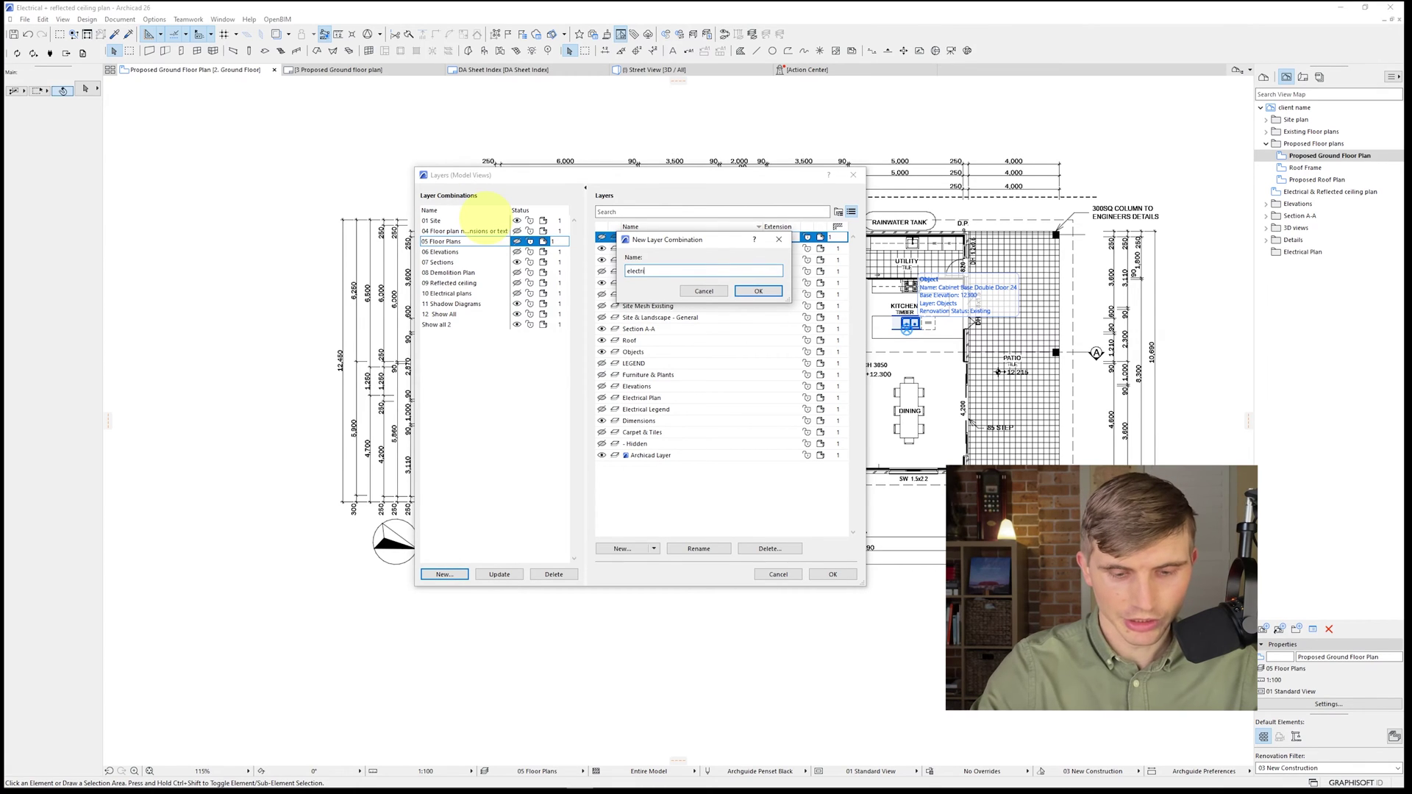
text(electrical plan)
click(758, 291)
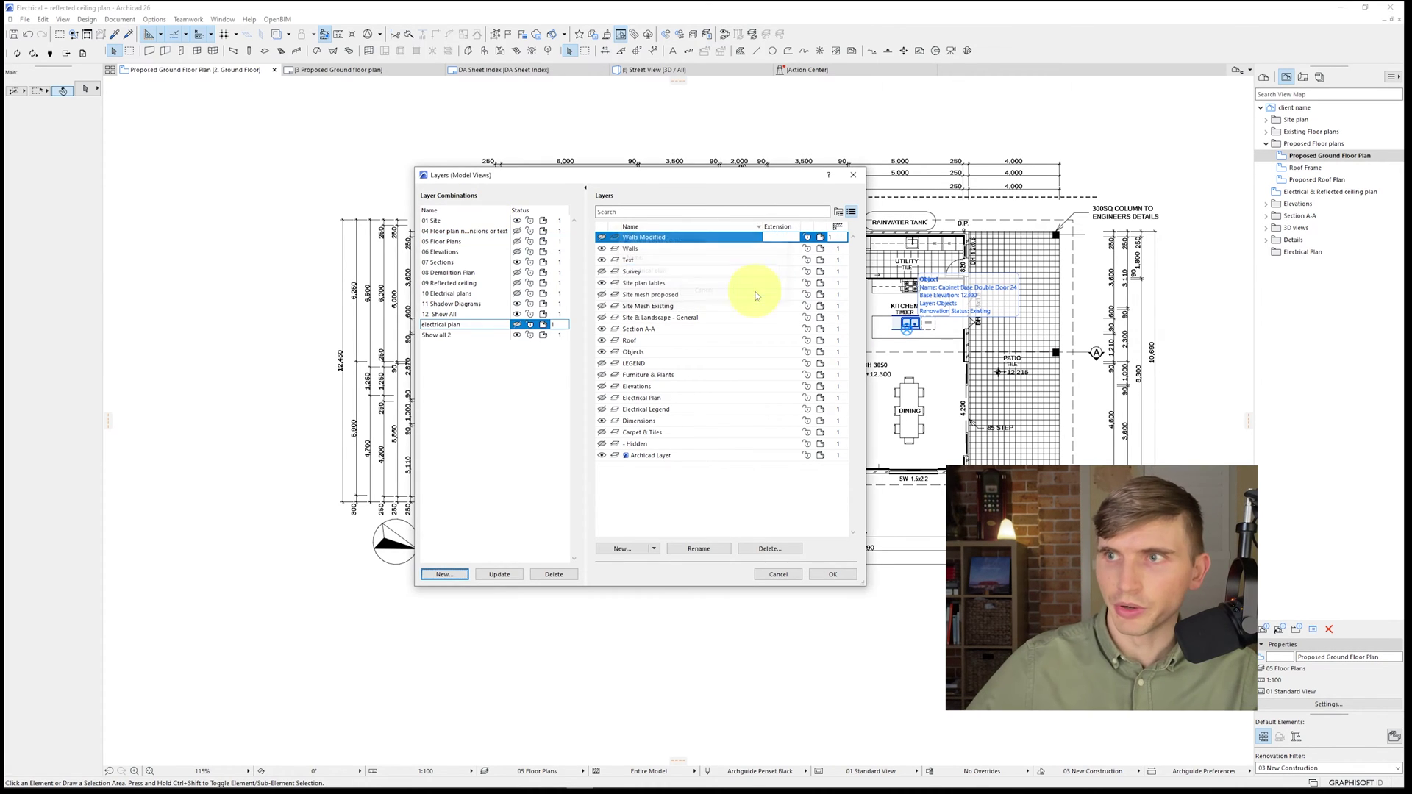
Step: Add a layer named "Electrical legend example" and update the electrical plan layer combination to include it
click(622, 548)
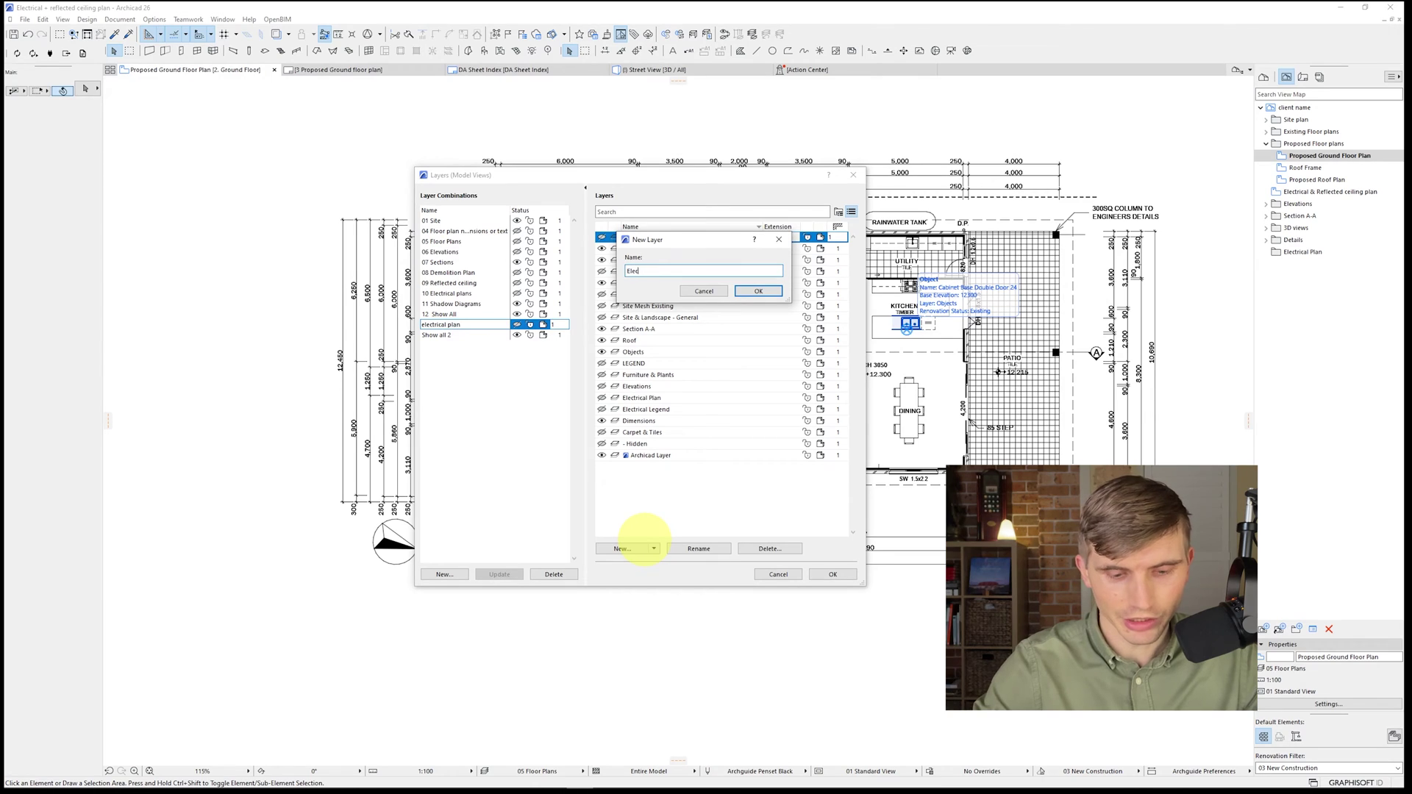
text(Electrical legend ex)
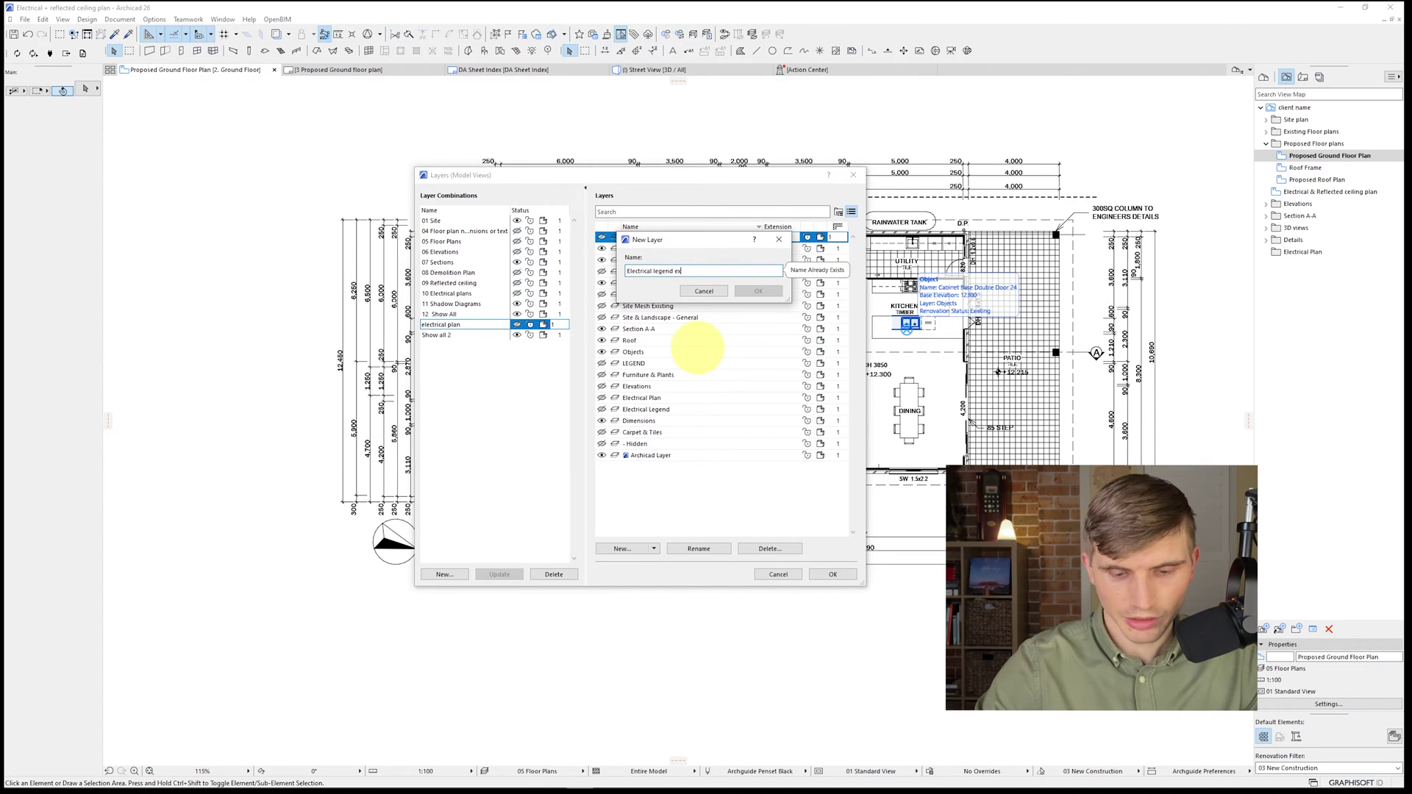
text(ample)
click(758, 291)
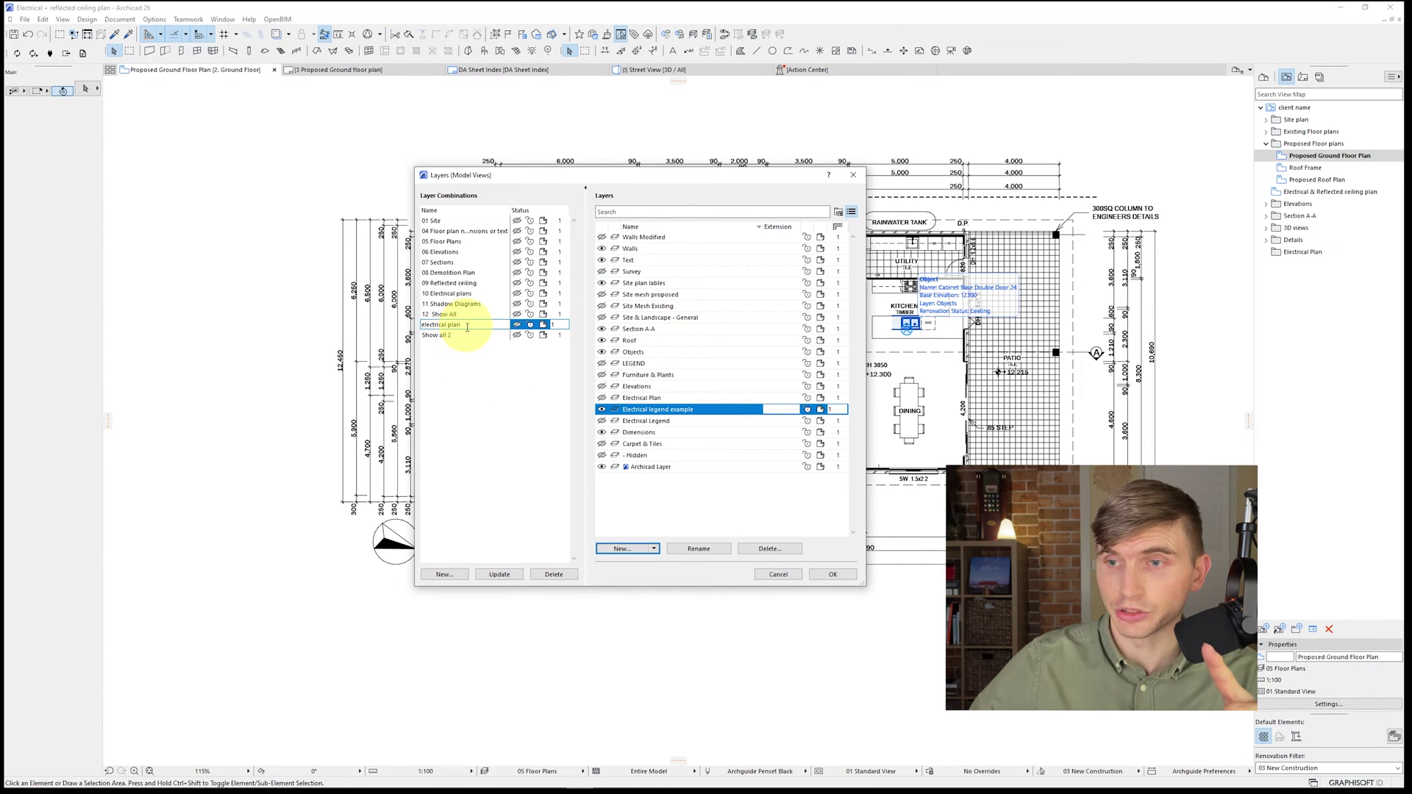
click(500, 574)
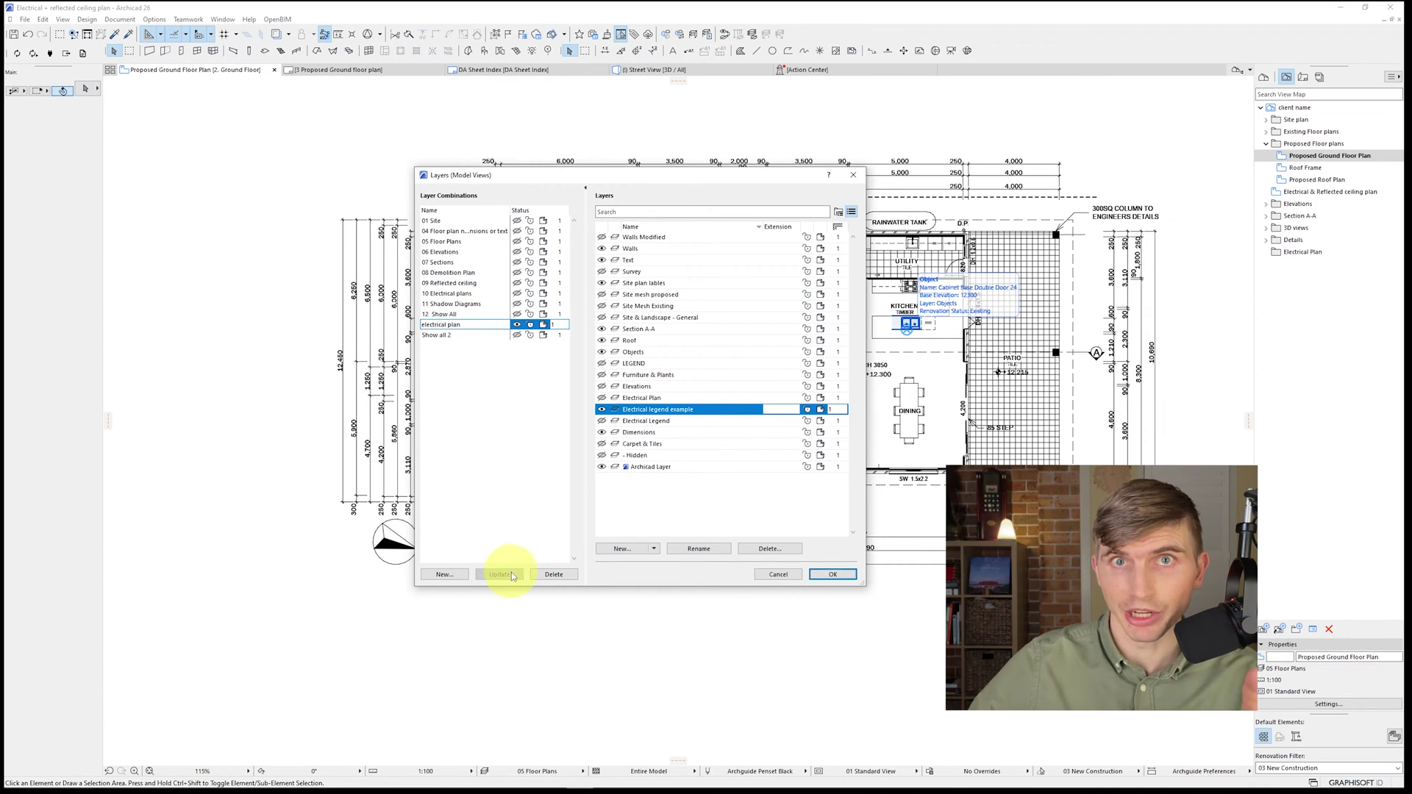
click(833, 574)
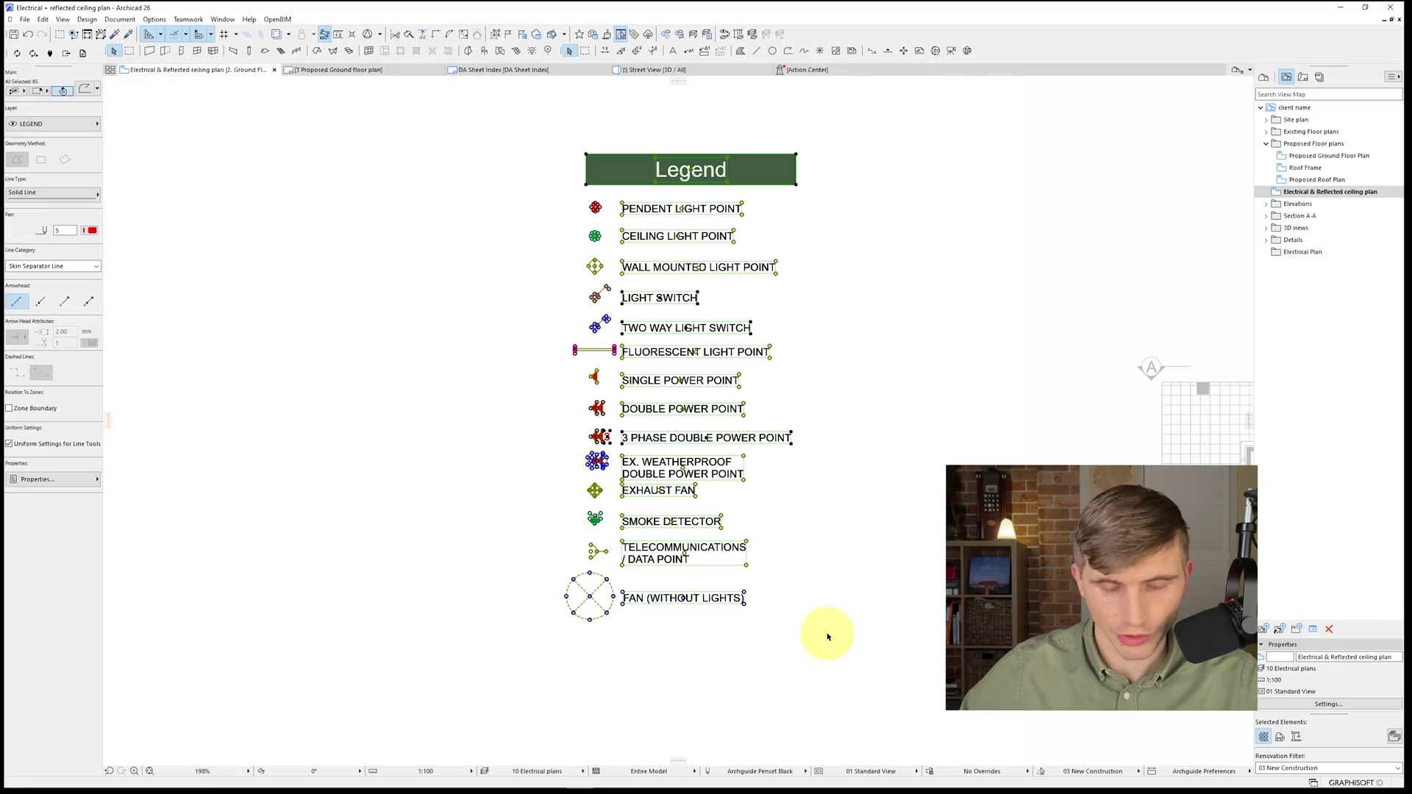
Step: Move the selected legend symbols, labels and title fill from the LEGEND layer to the Electrical legend example layer
click(85, 131)
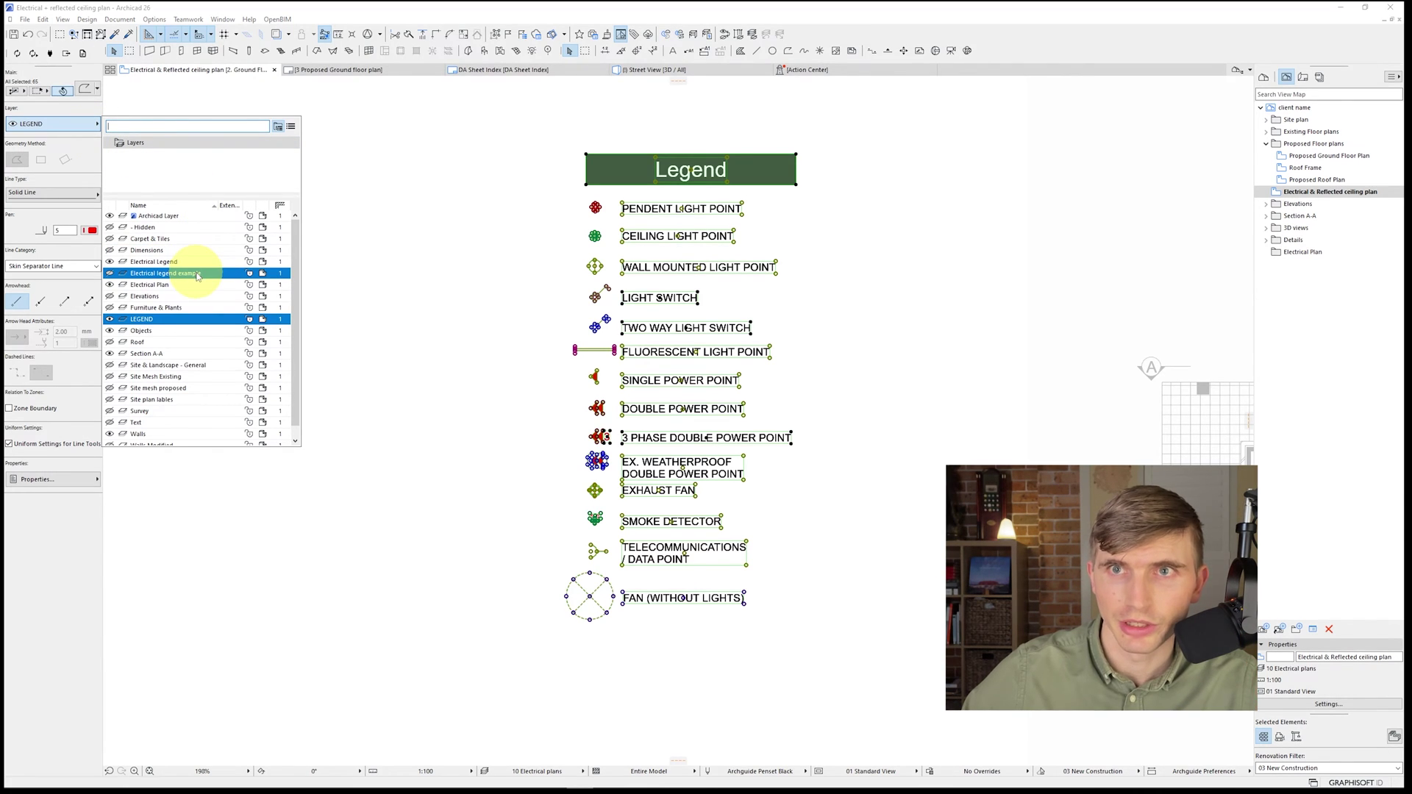
click(196, 275)
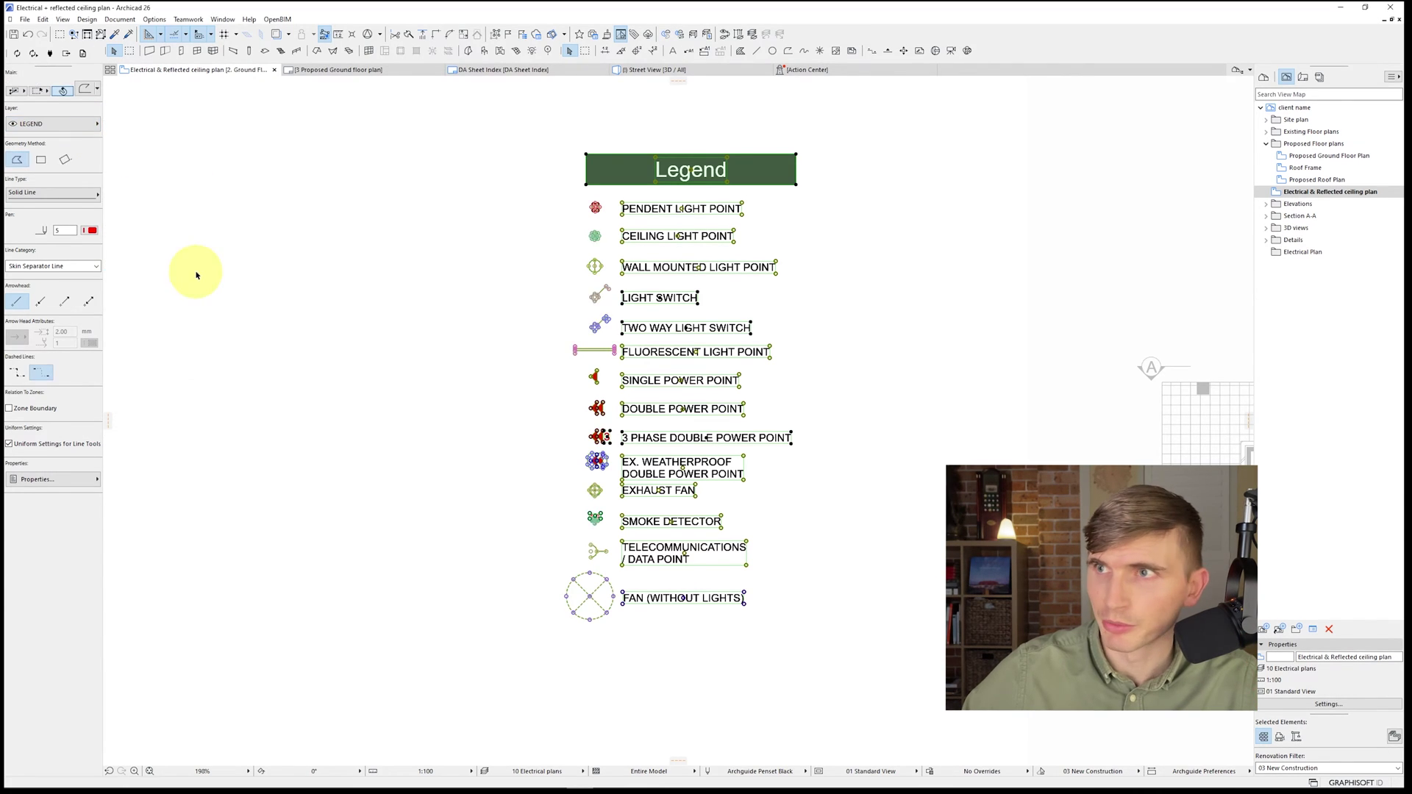
click(83, 133)
click(151, 272)
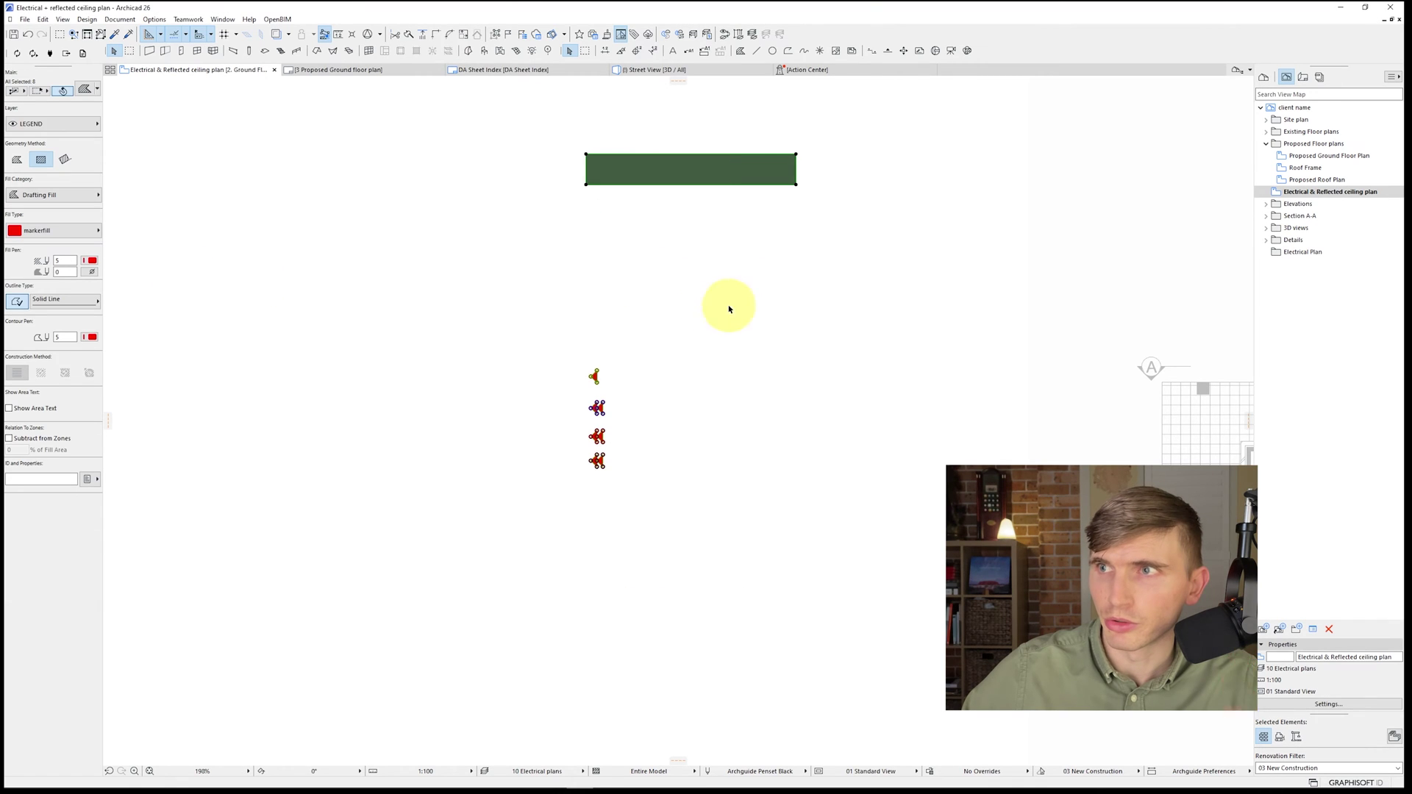
click(60, 122)
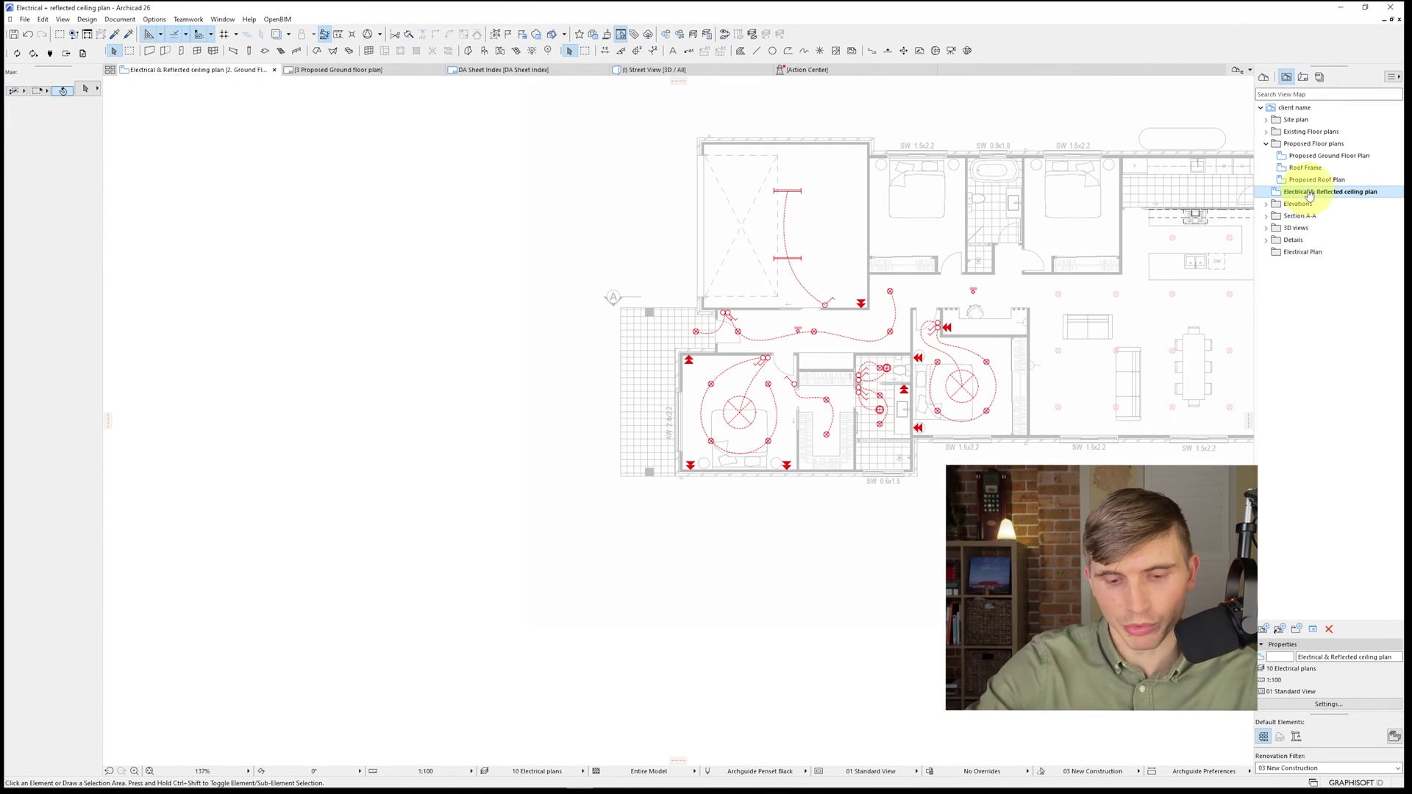
Step: Copy the Proposed Ground Floor Plan view into the Electrical Plan folder and add a subfolder called New Folder there
key(ctrl+l)
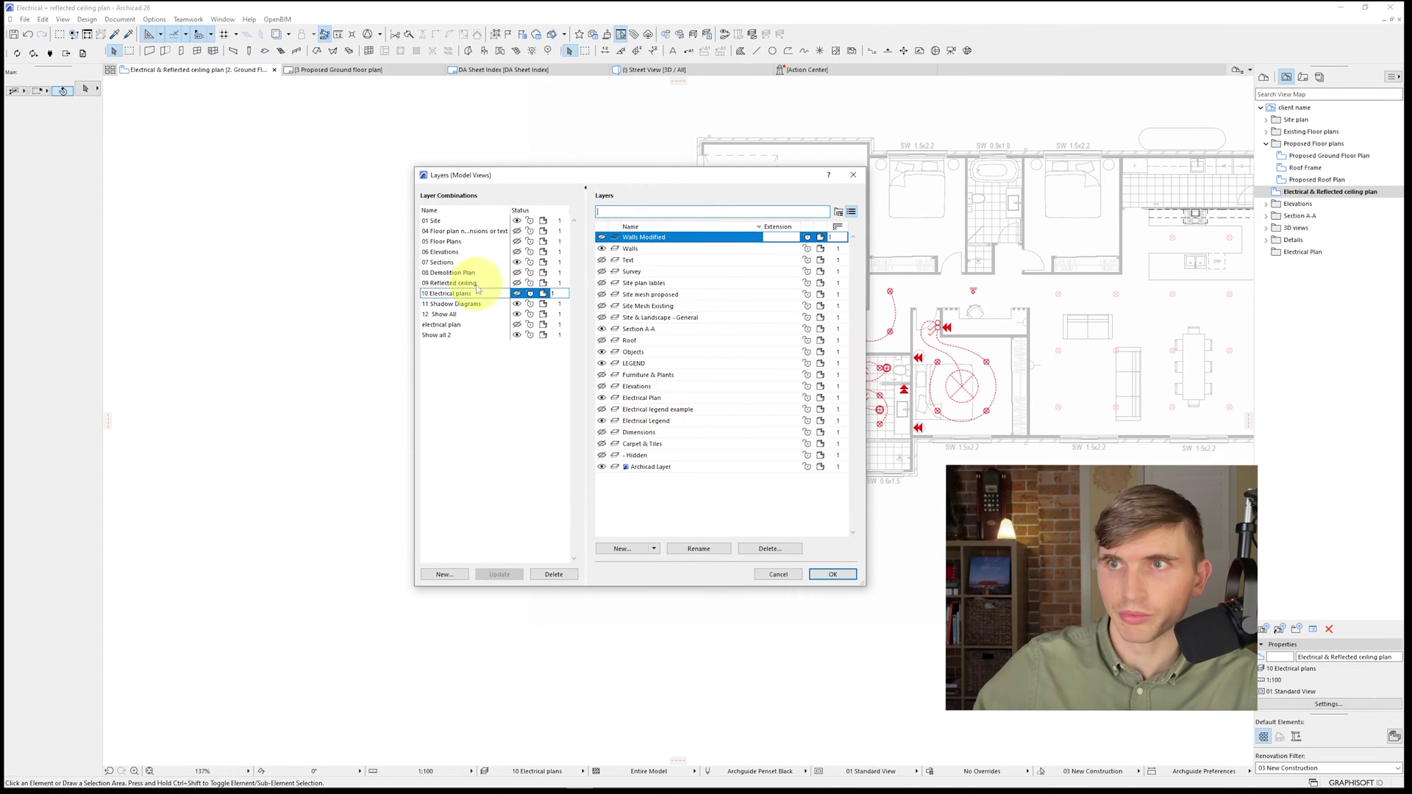
click(777, 575)
double_click(1316, 156)
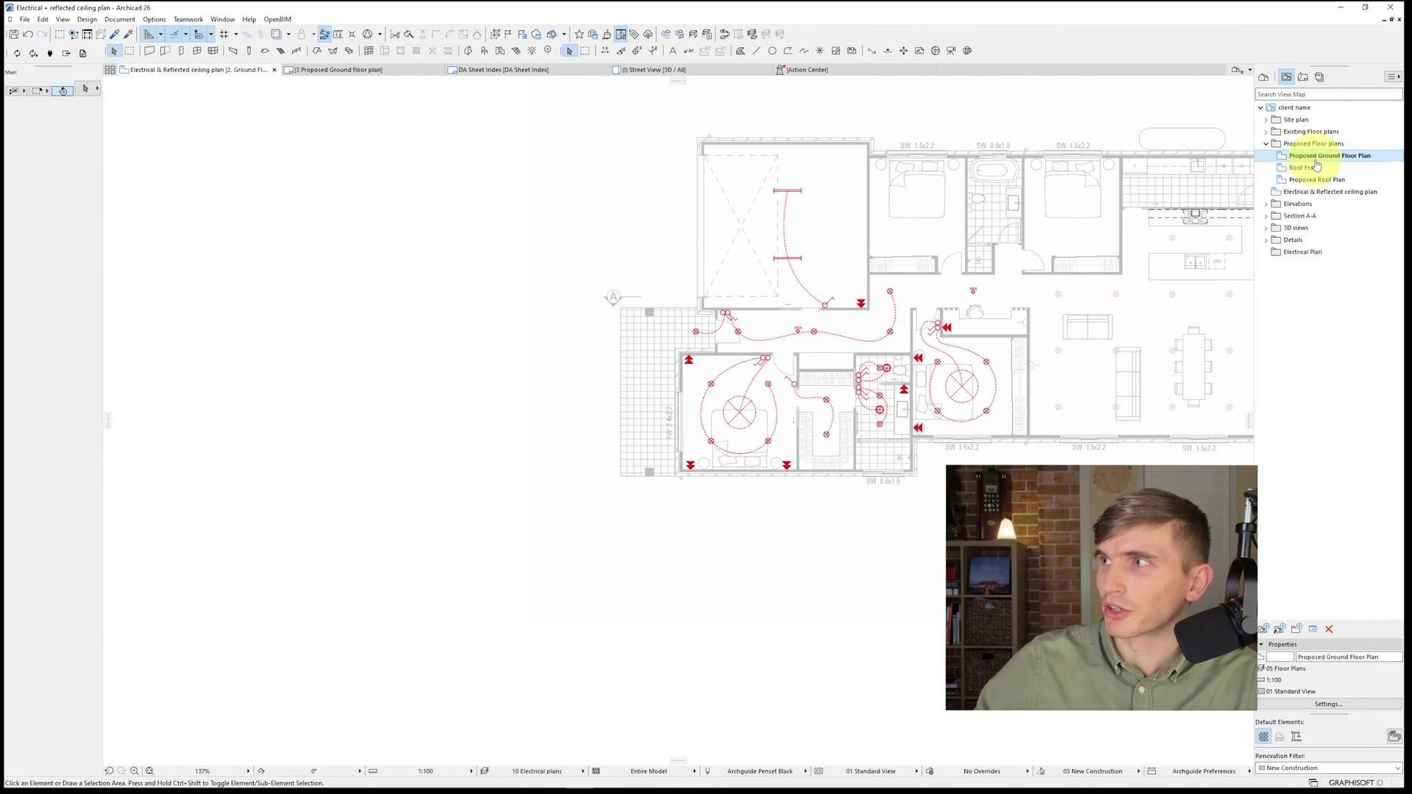
drag(1321, 162, 1329, 258)
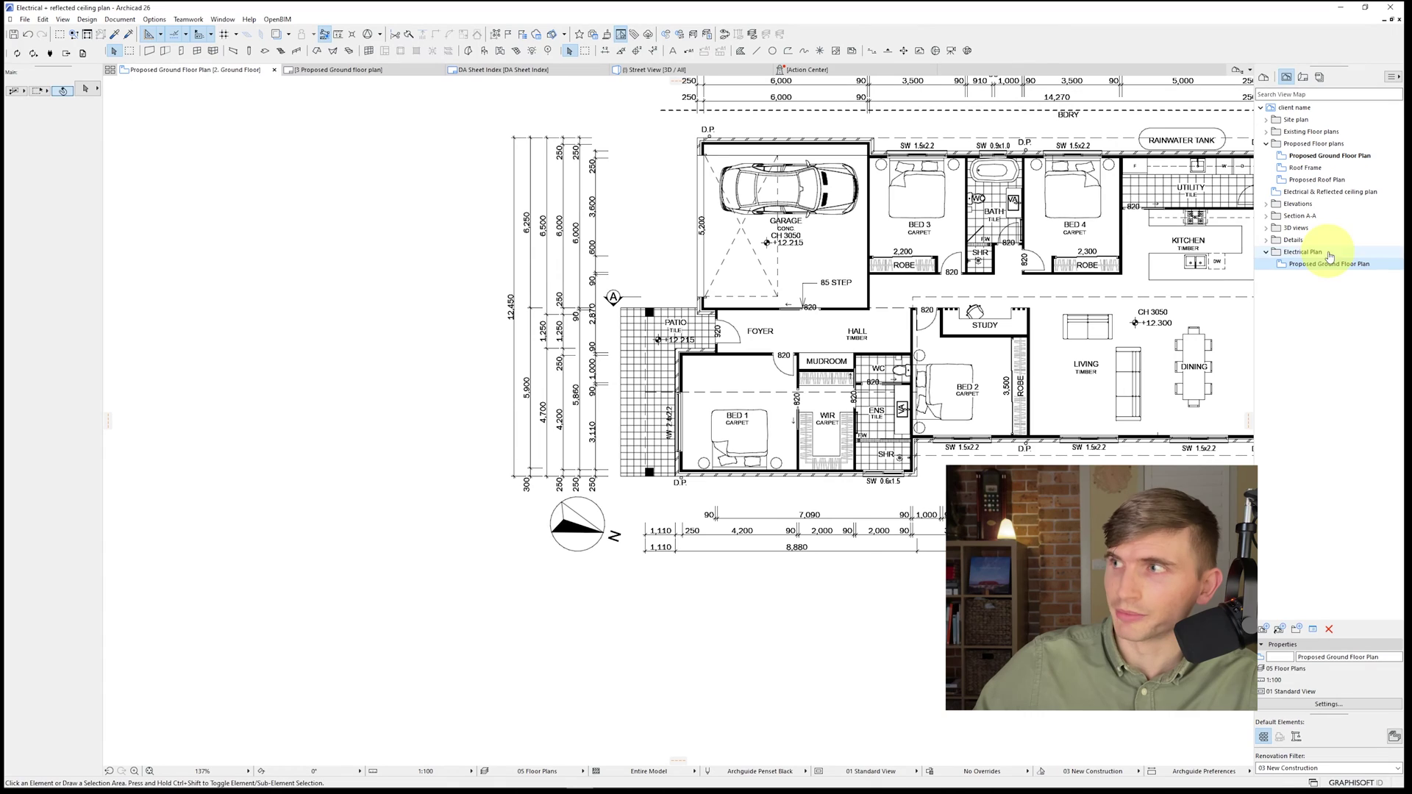
click(1296, 629)
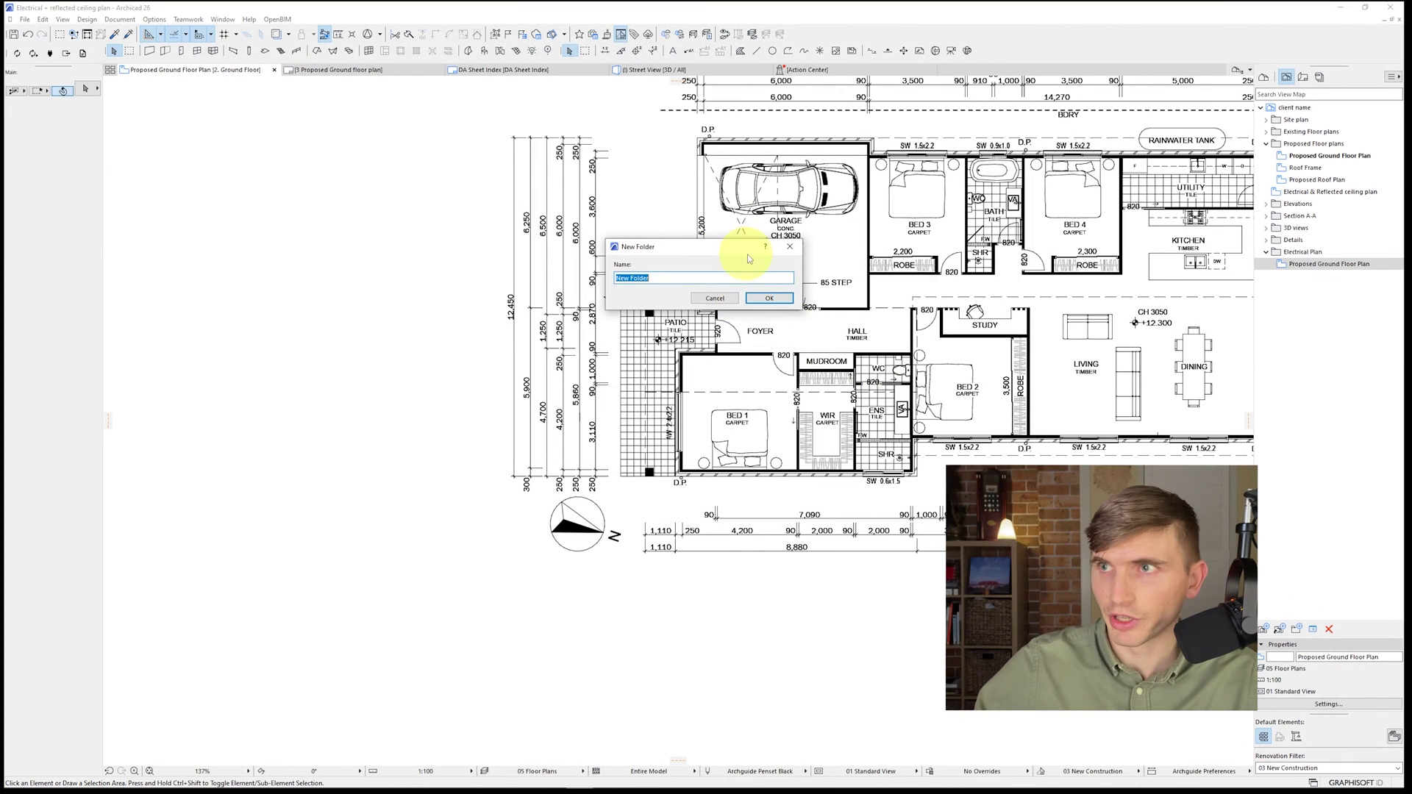
click(750, 299)
Step: Set the layer combination of the copied Proposed Ground Floor Plan view to electrical plan
click(1315, 266)
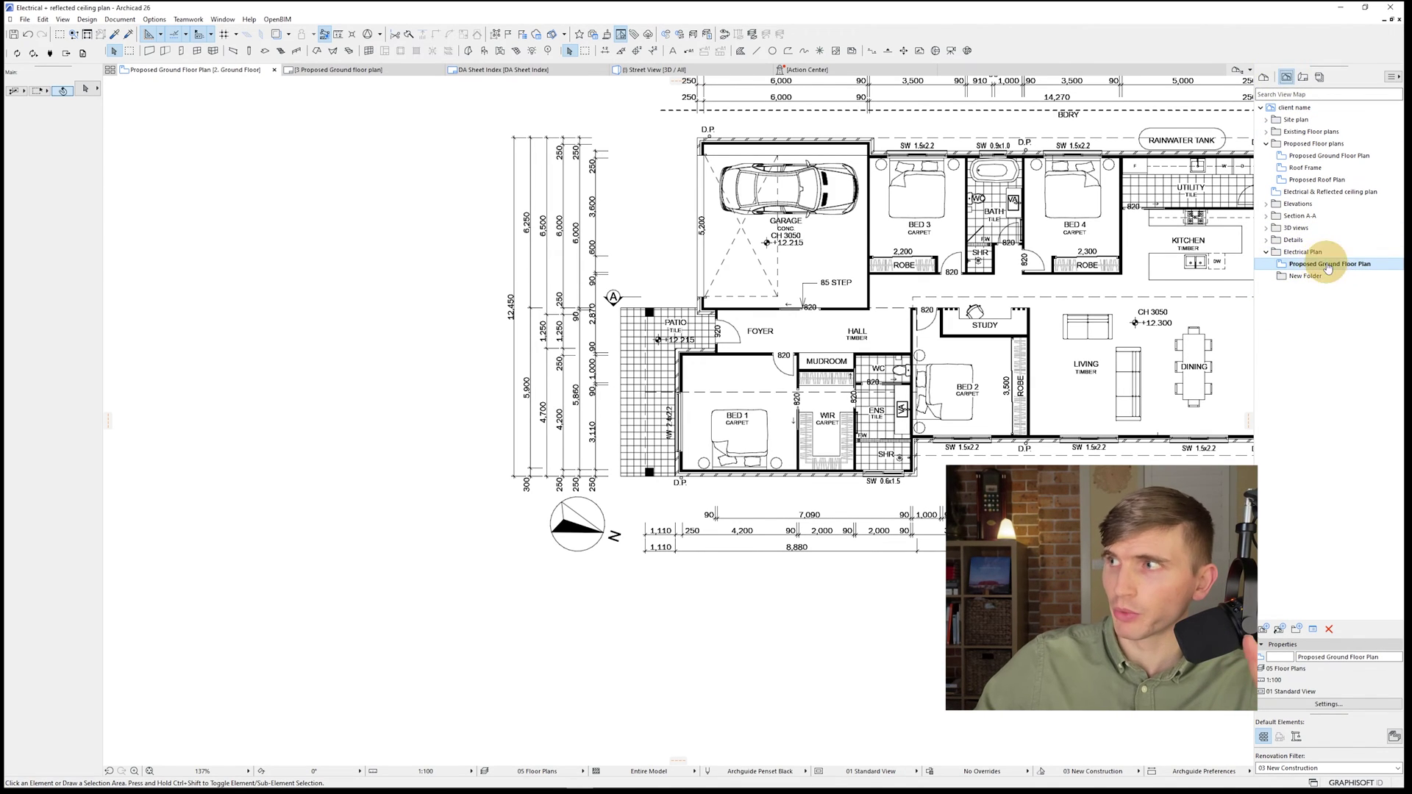
right_click(1336, 268)
click(1294, 437)
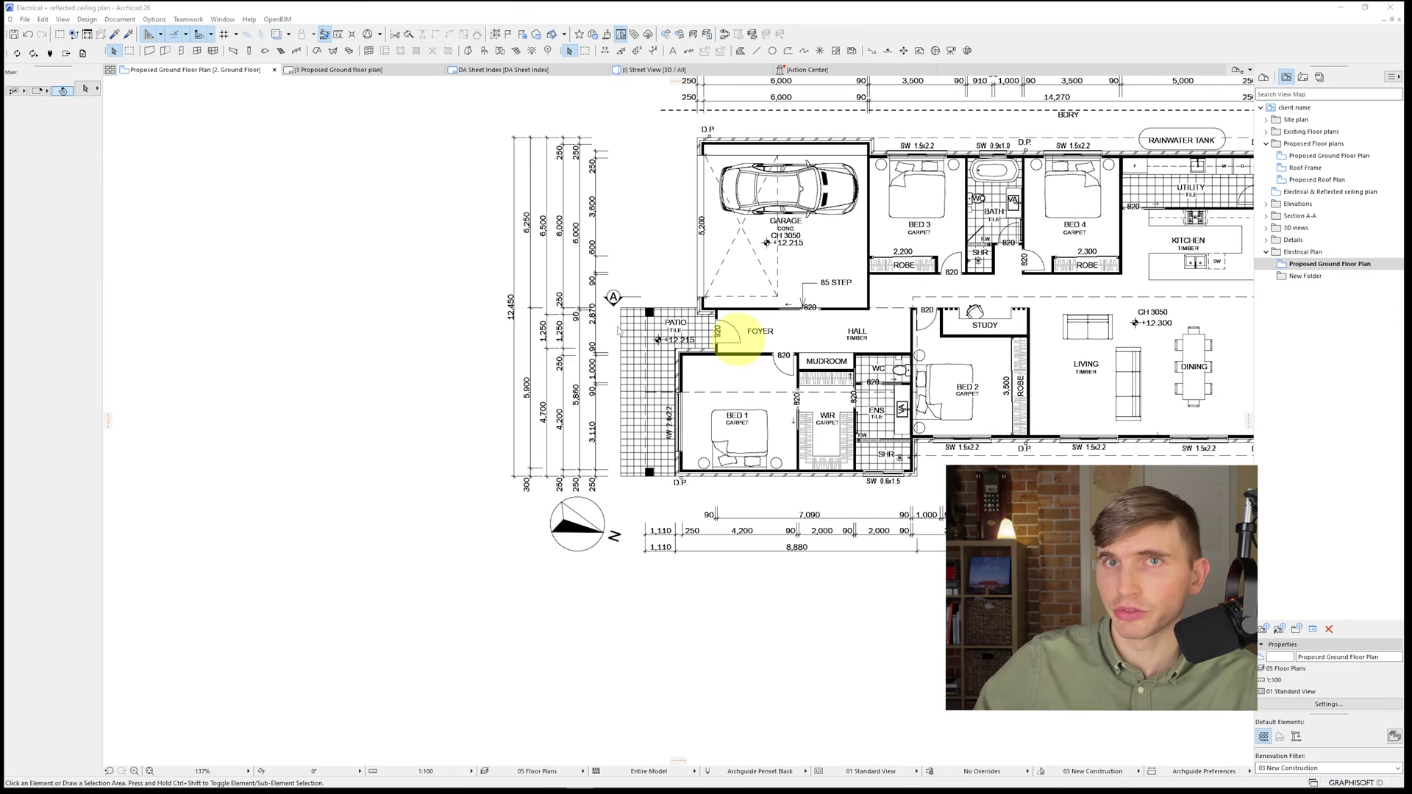
click(513, 287)
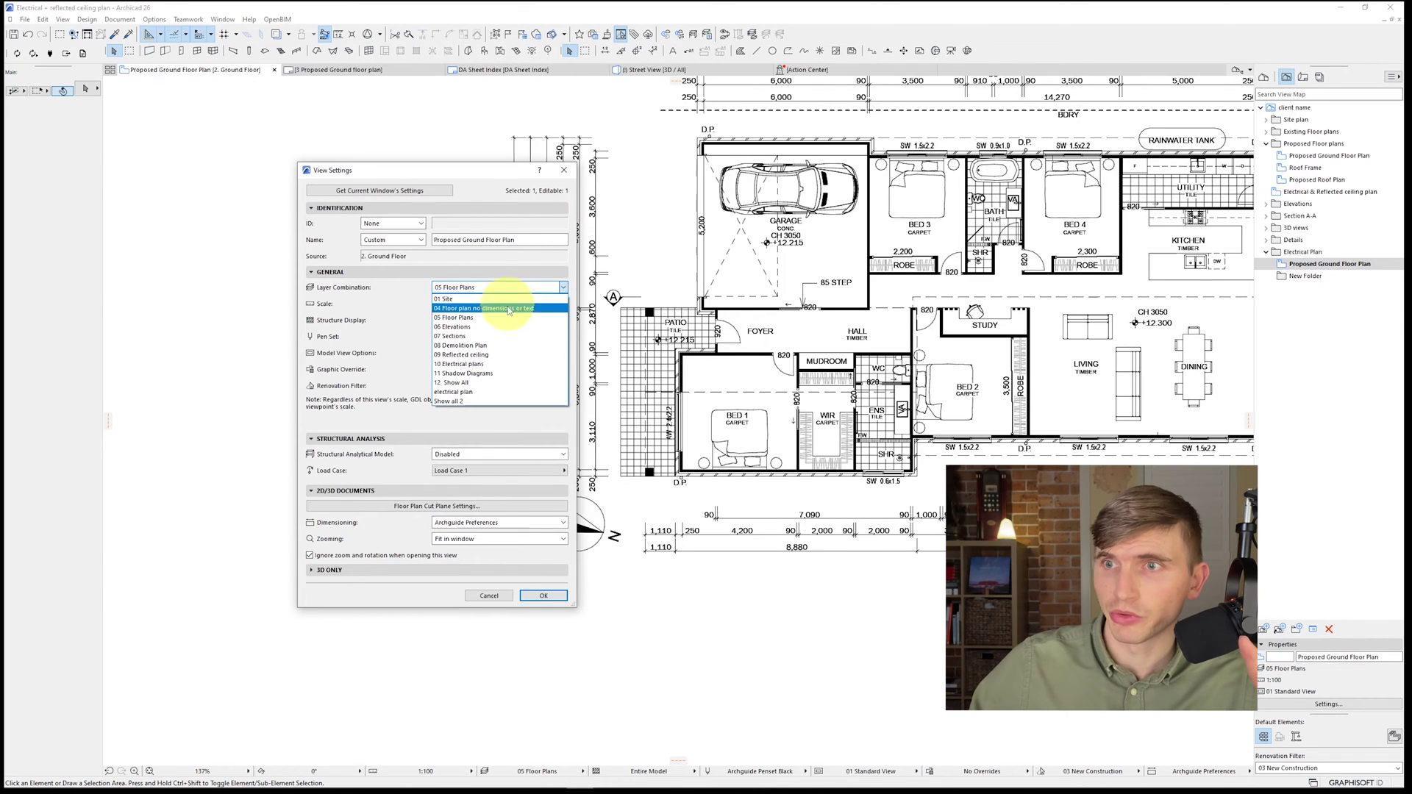
click(478, 393)
click(543, 595)
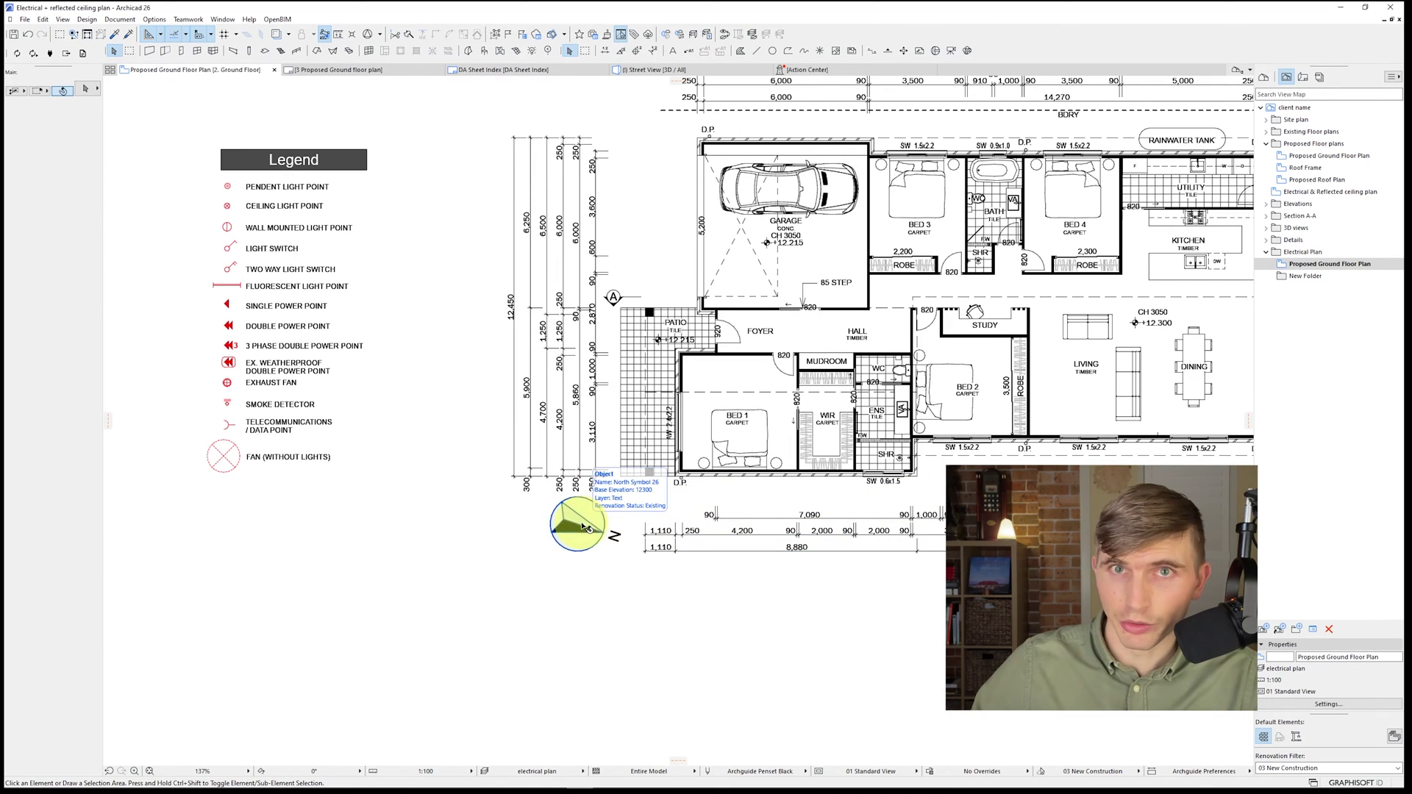
Step: Check which layer holds the plan's dimensions, then hide the Dimensions layer and update the electrical plan layer combination
alt+click(772, 519)
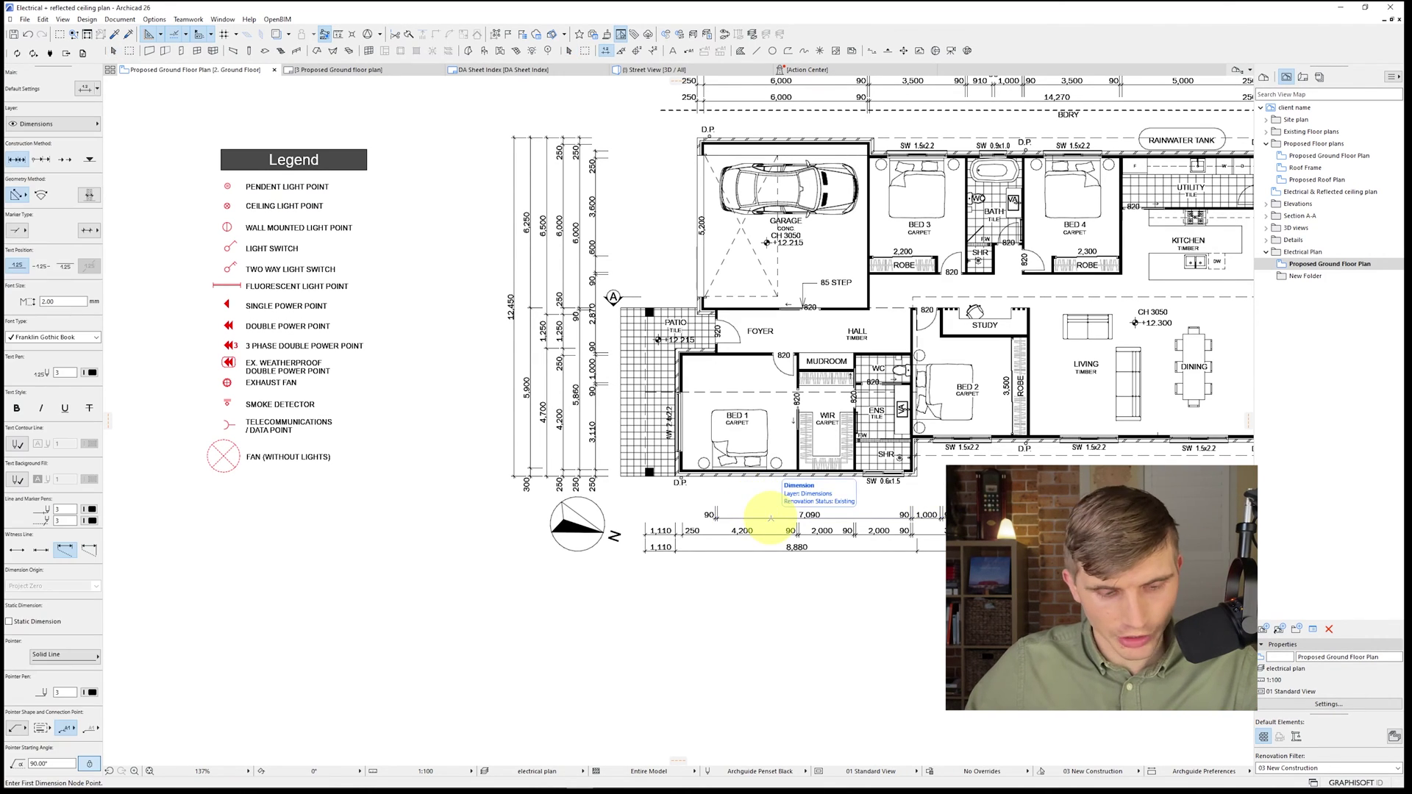
key(ctrl+a)
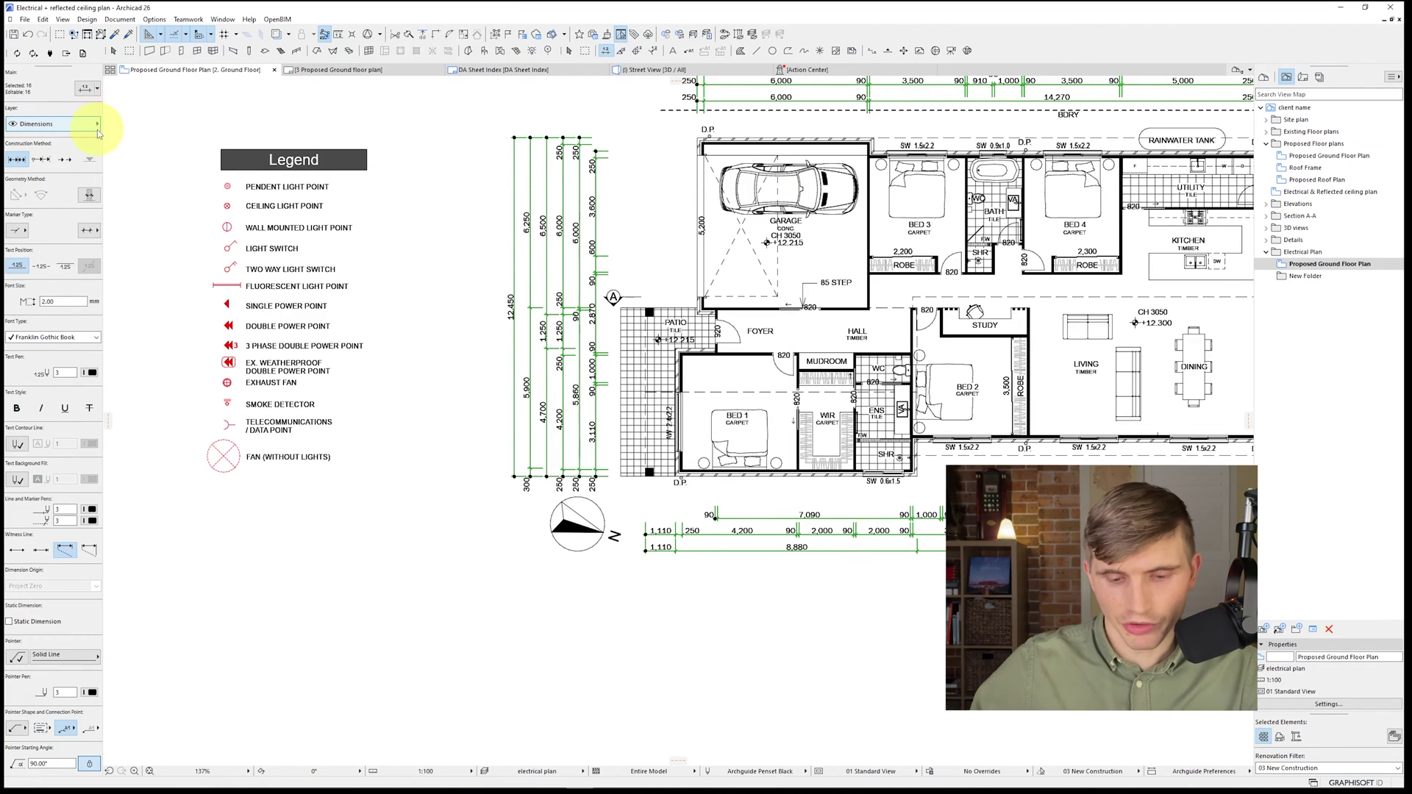
key(Escape)
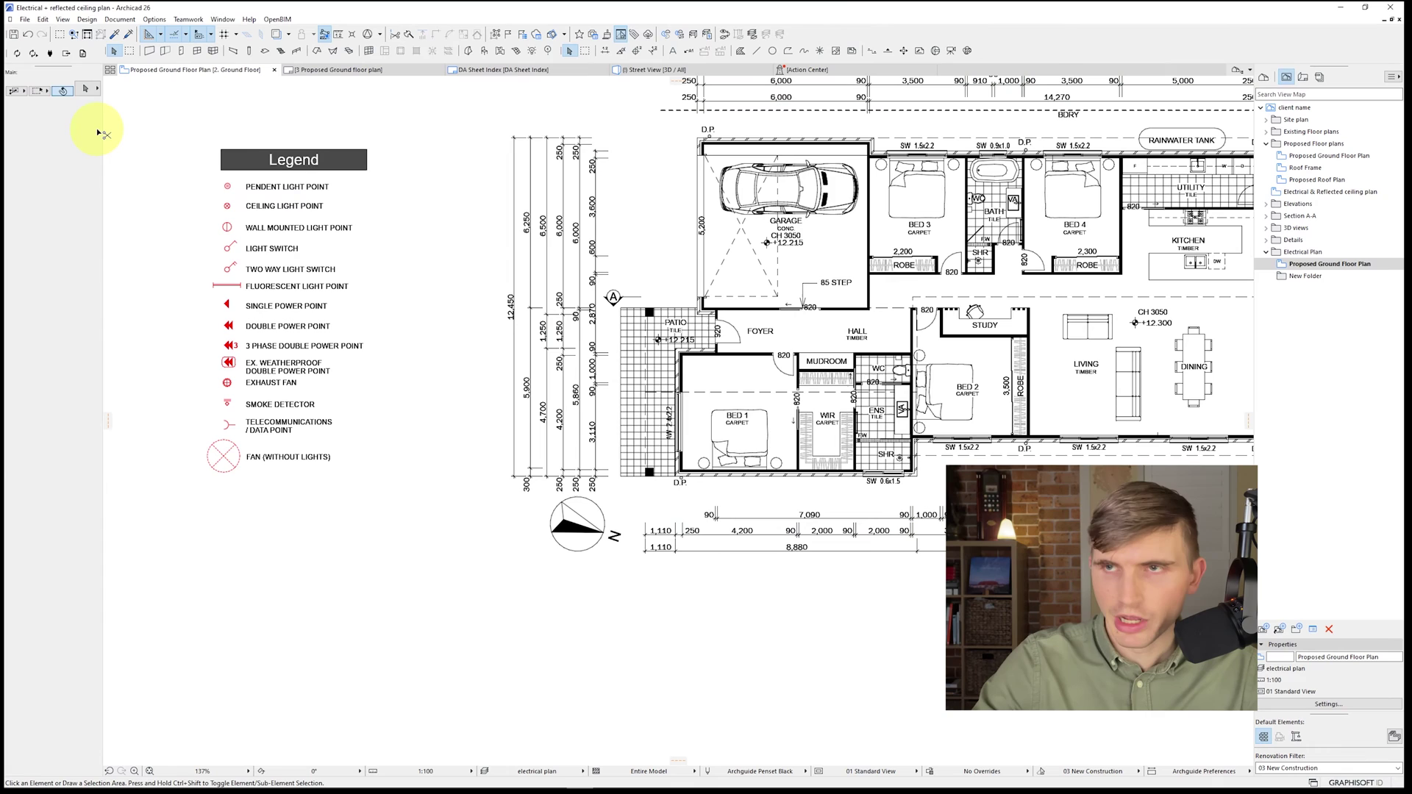
key(ctrl+l)
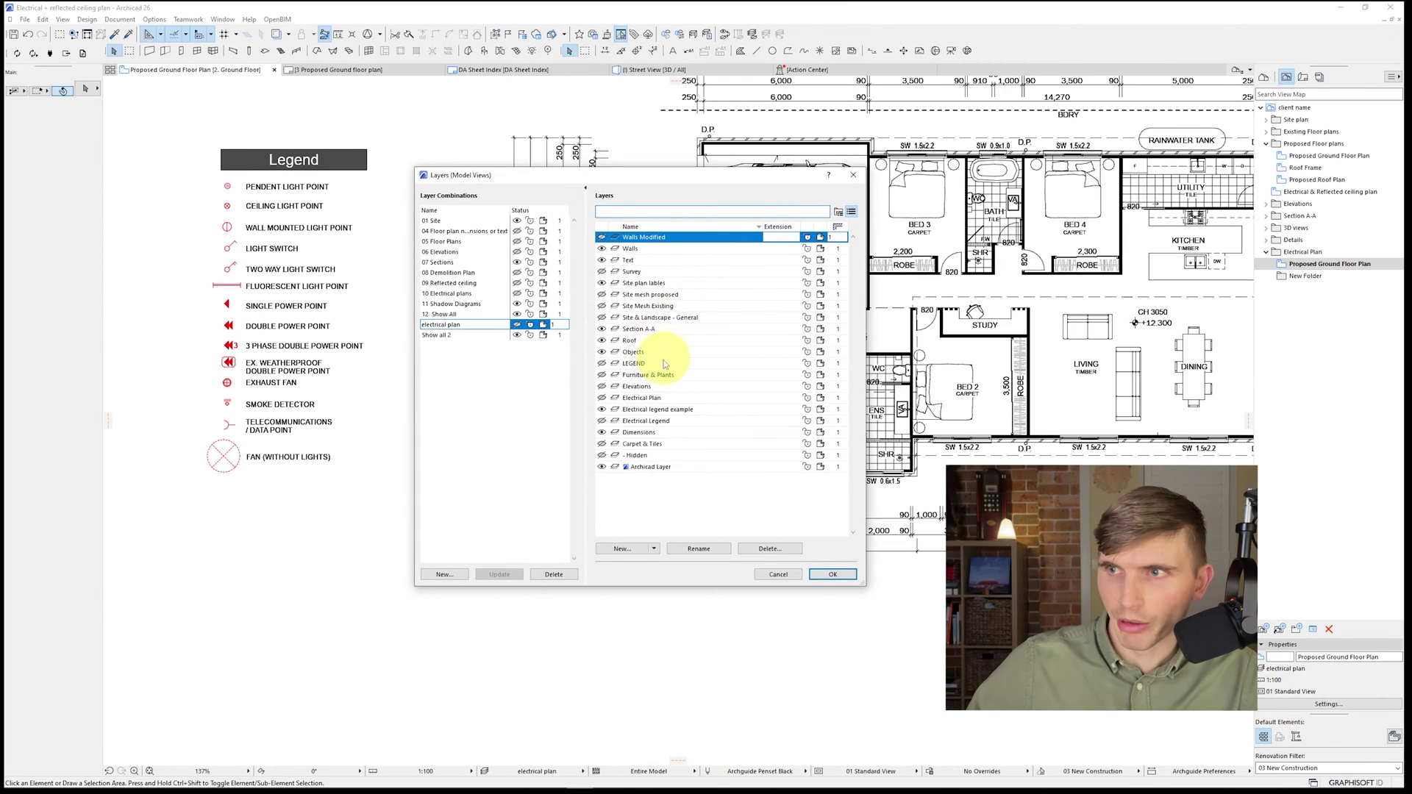
click(604, 434)
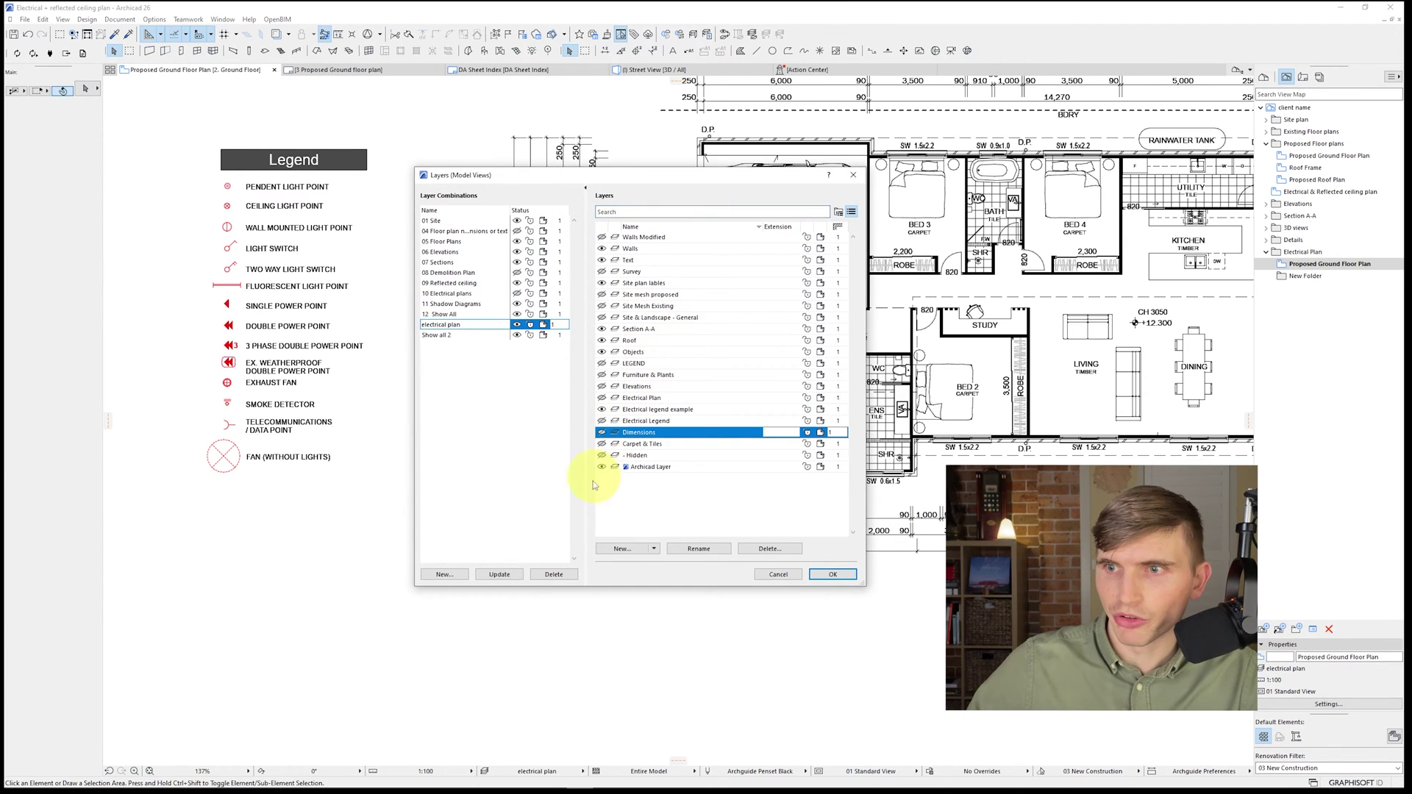
click(500, 575)
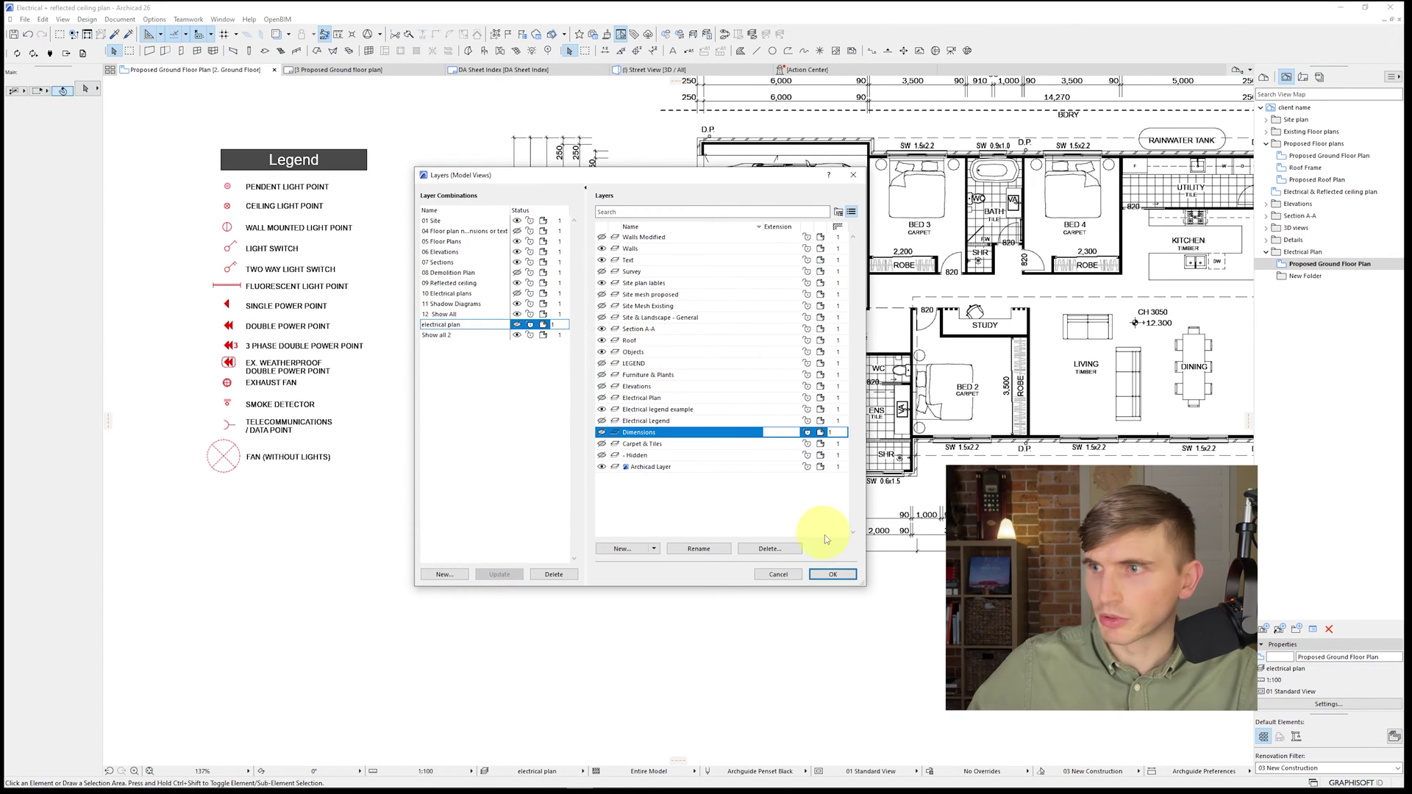
click(828, 574)
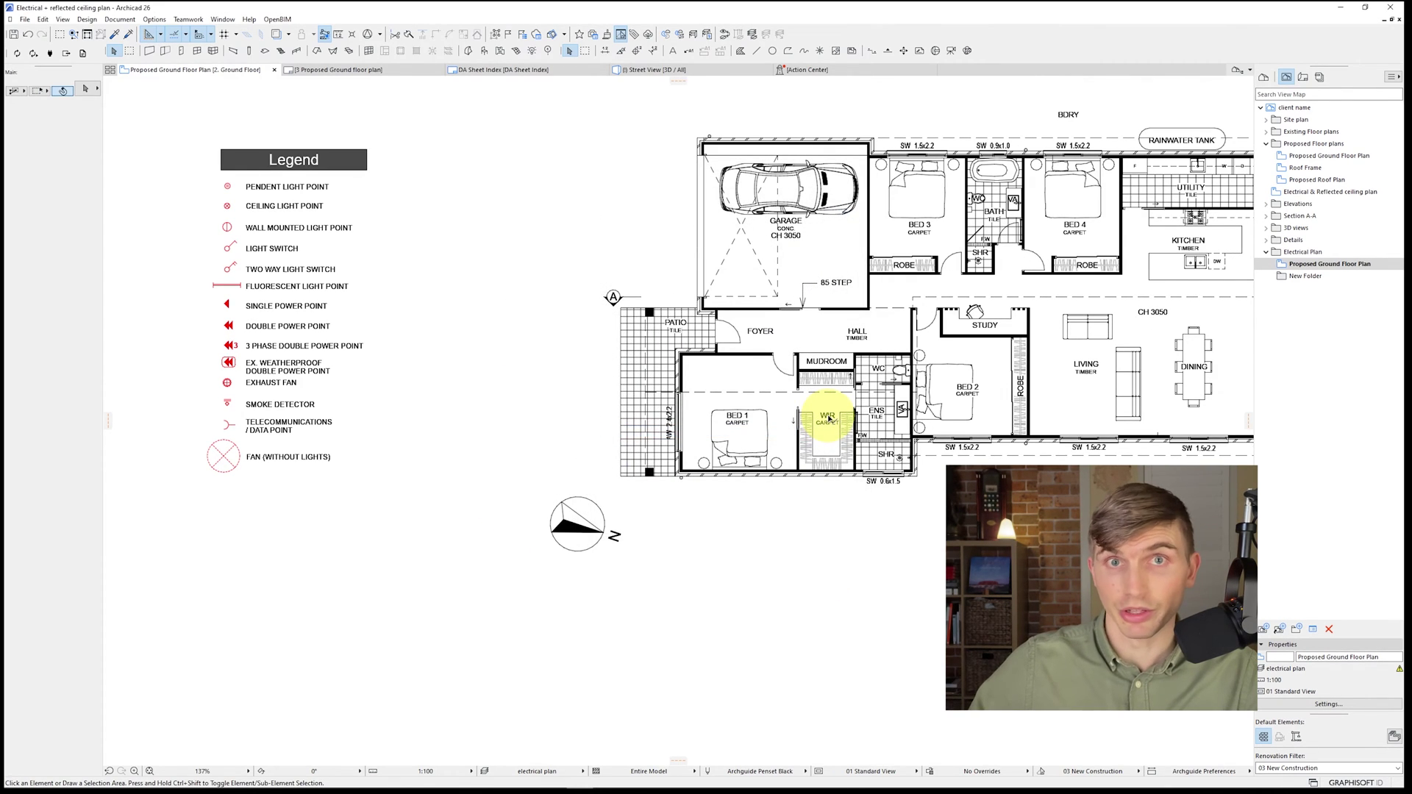
Step: Check the north symbol's layer, then hide the Text layer and update the electrical plan layer combination
click(577, 528)
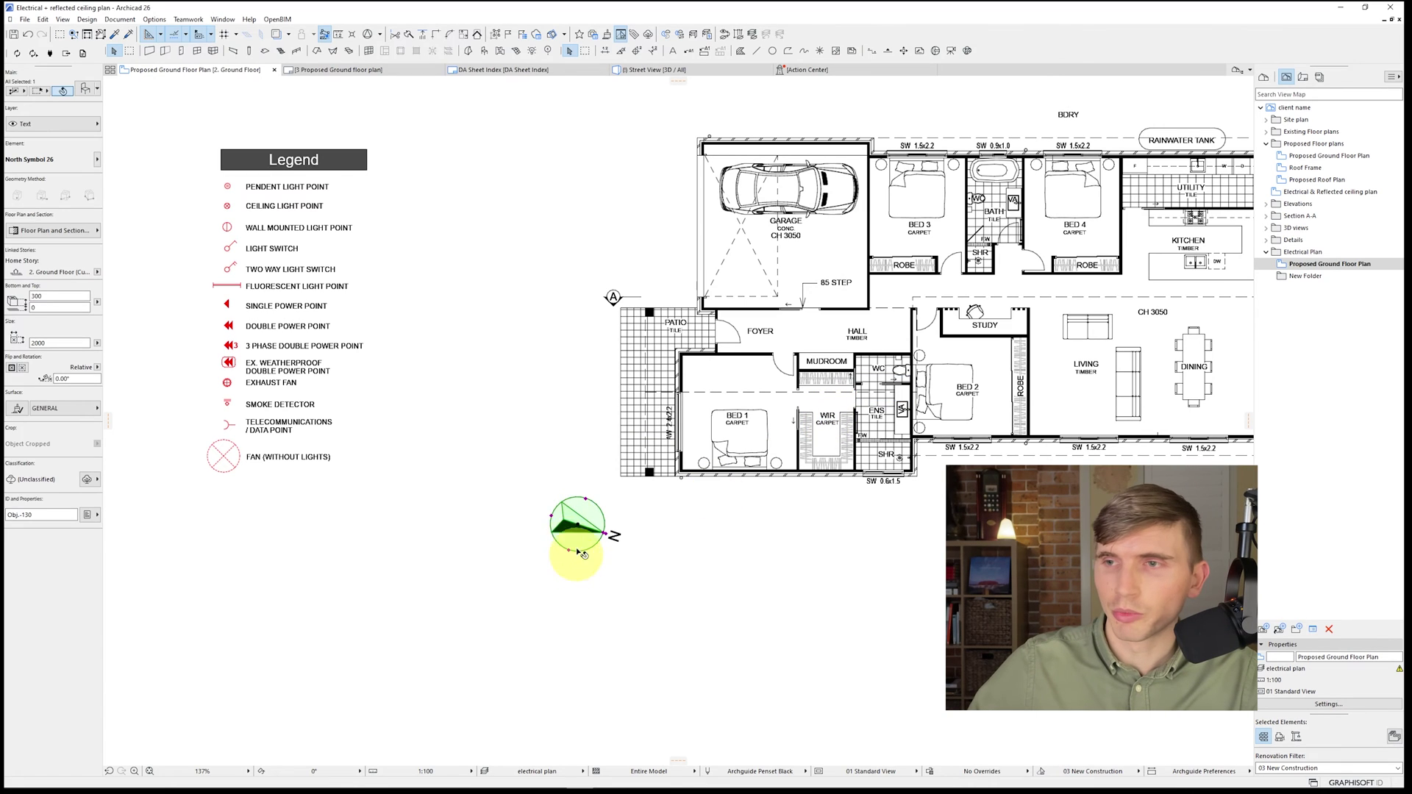
key(Escape)
middle_drag(722, 519, 652, 528)
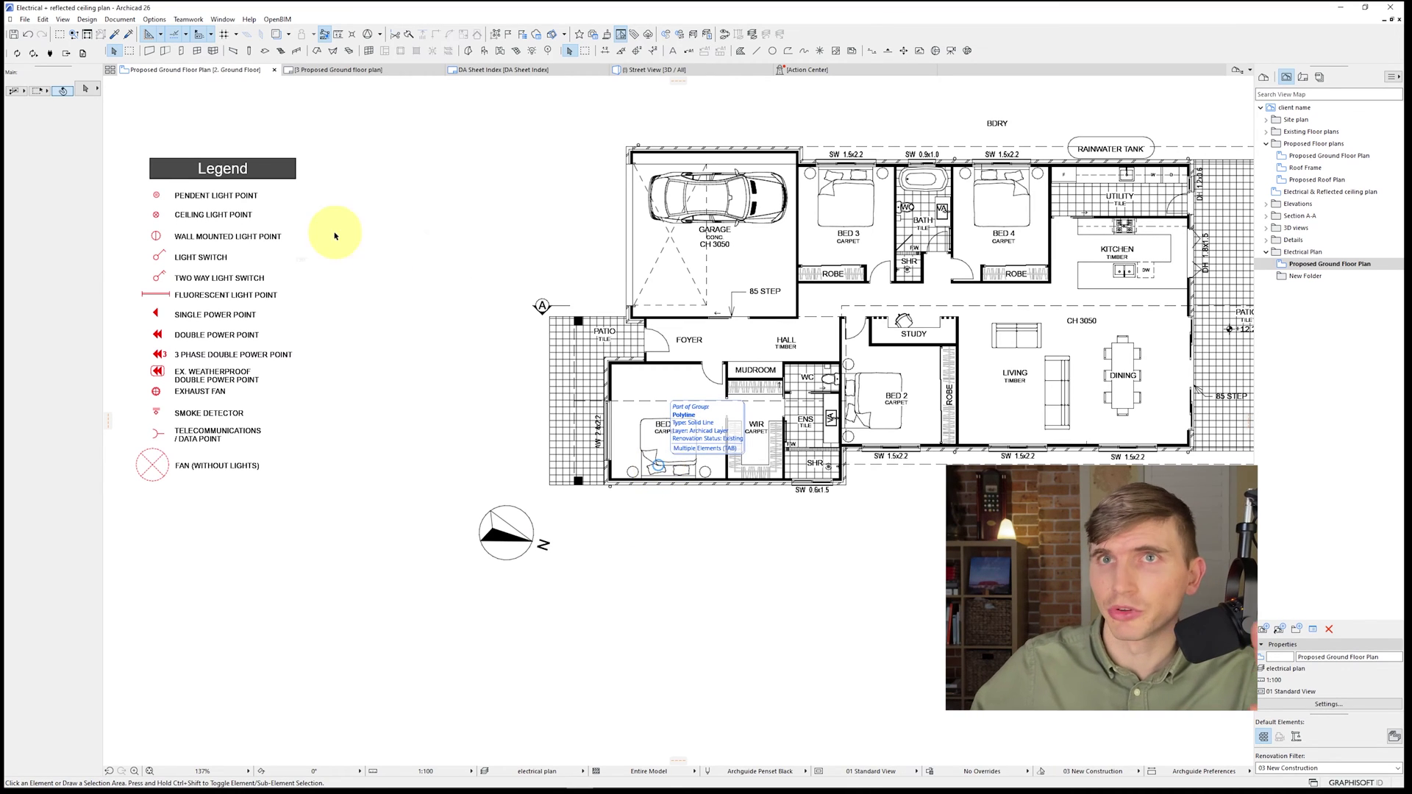
key(ctrl+l)
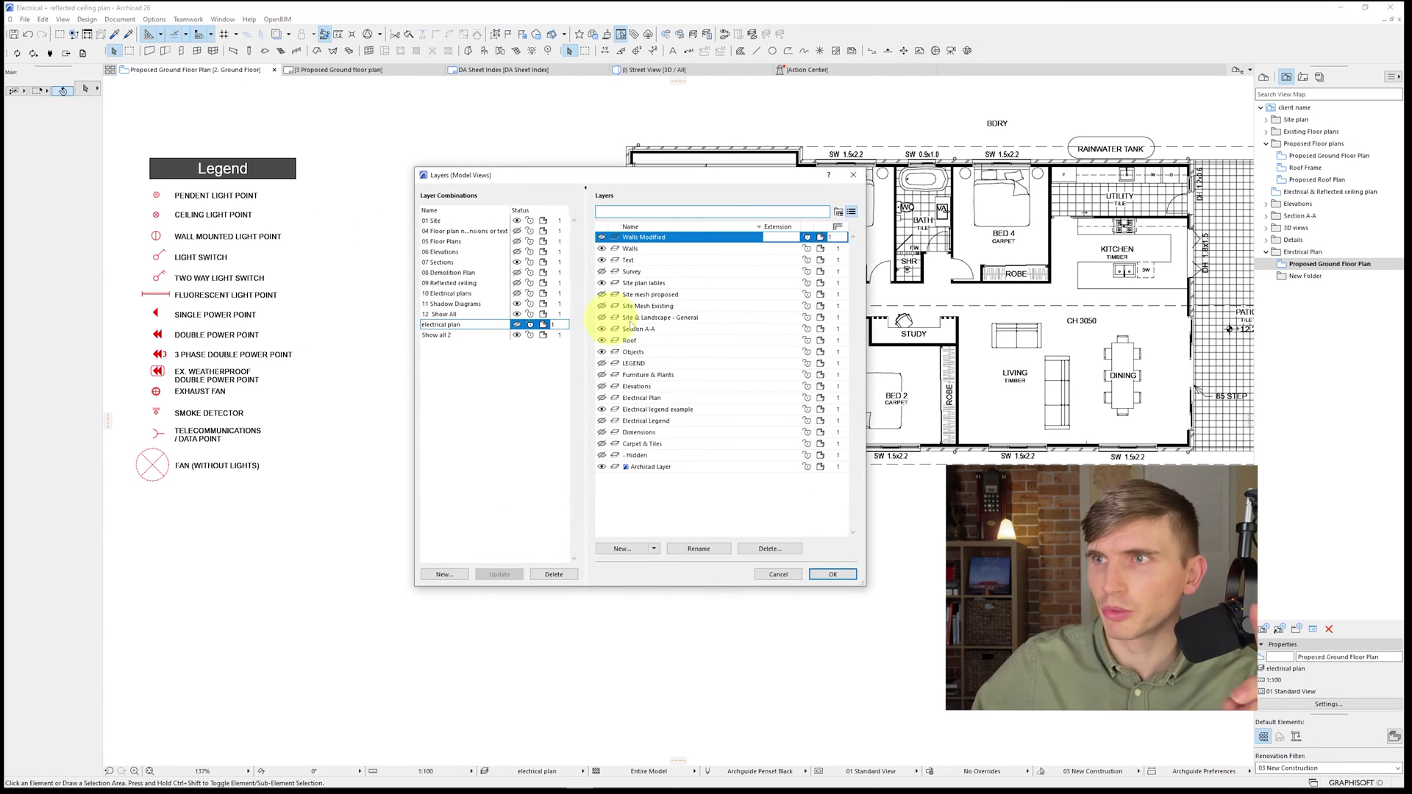
click(626, 260)
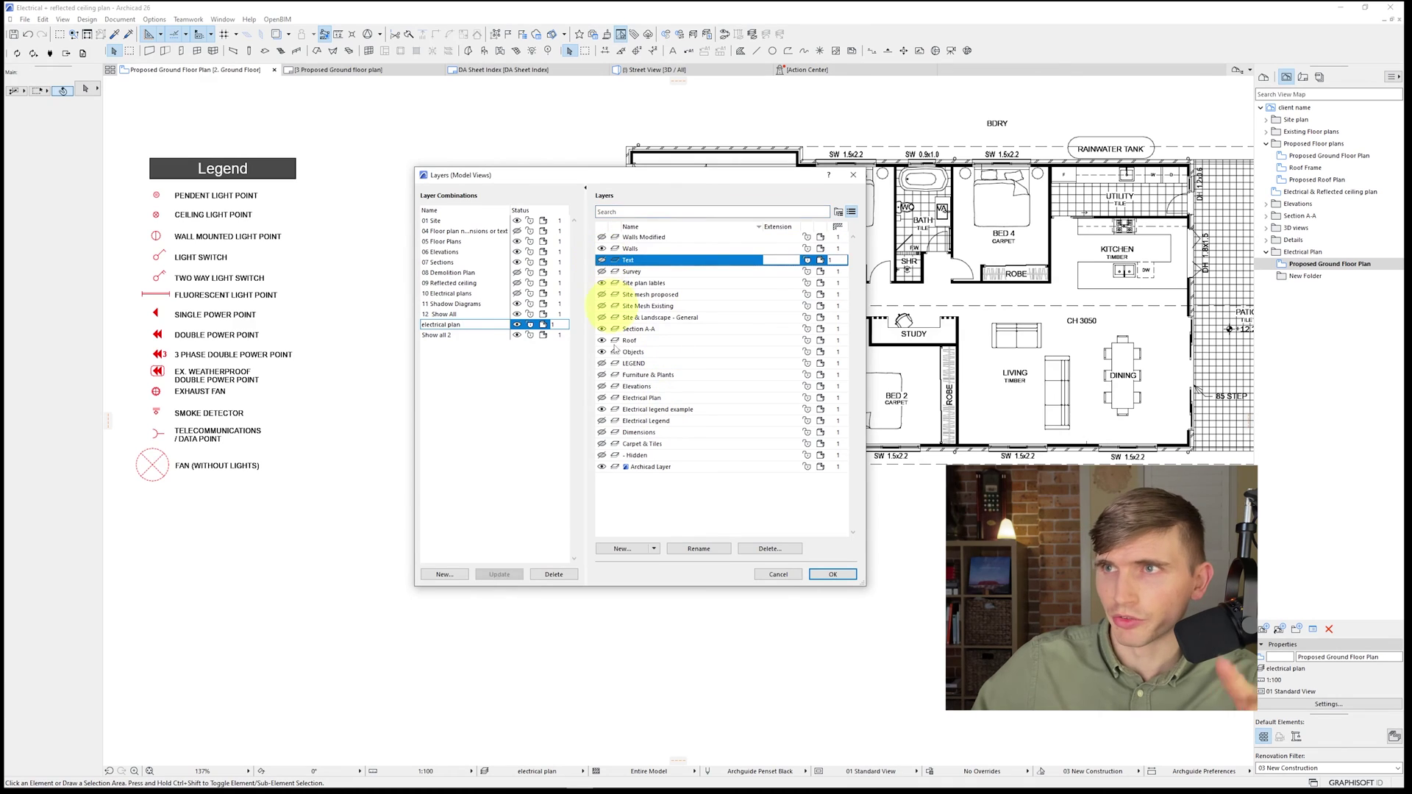
click(506, 575)
click(814, 576)
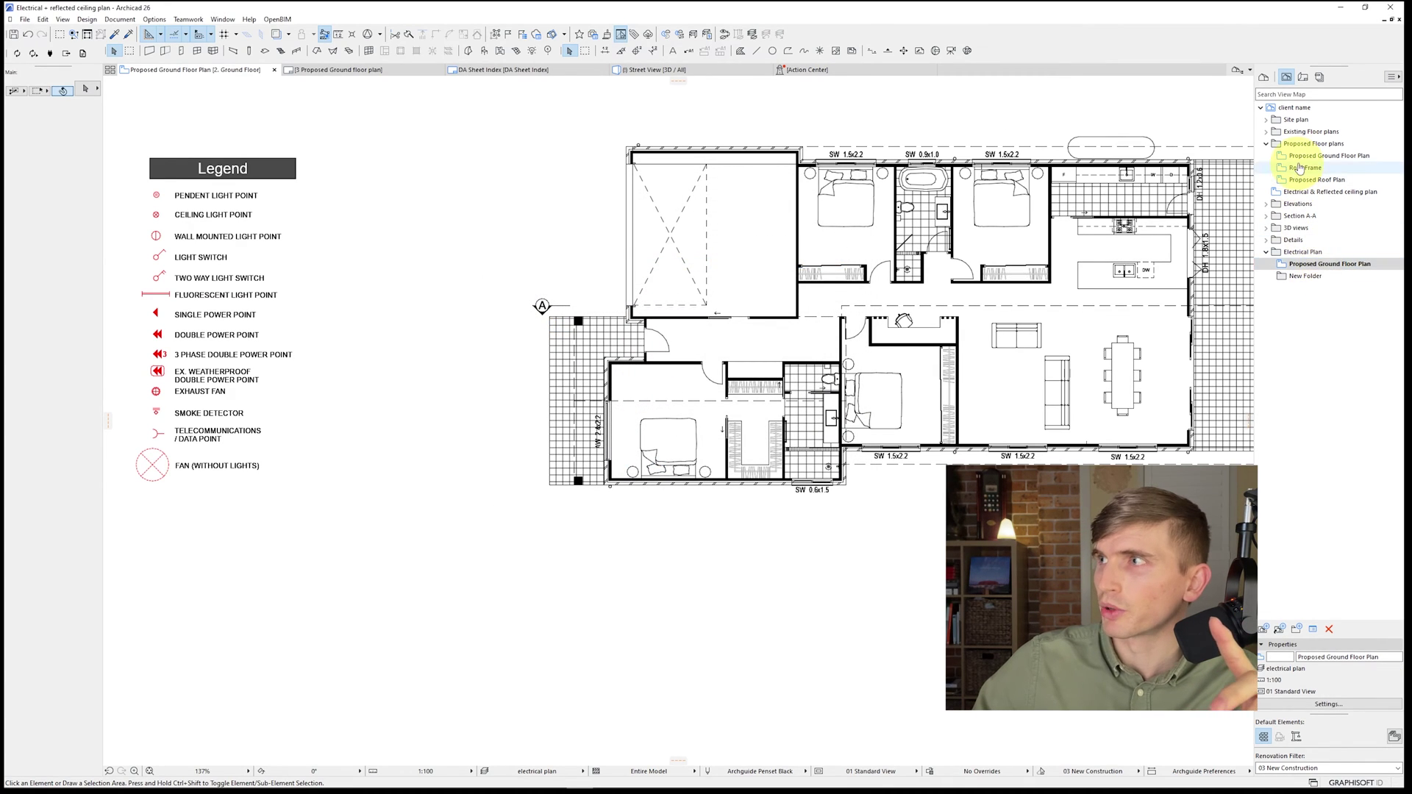
Step: Compare the original Proposed Ground Floor Plan view with its copy in the Electrical Plan folder
double_click(1319, 155)
middle_drag(1022, 272, 772, 385)
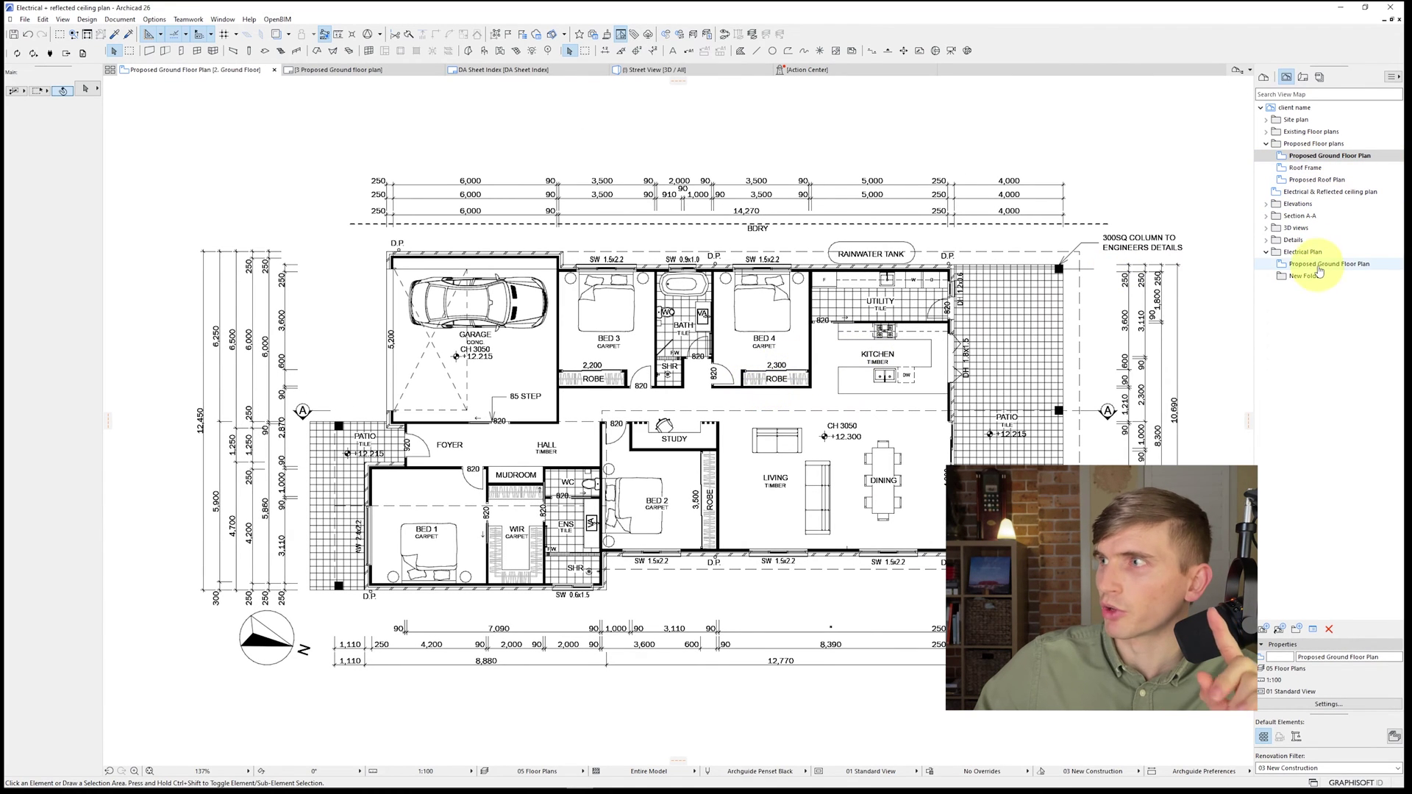
double_click(1322, 263)
scroll(812, 406, down, 2)
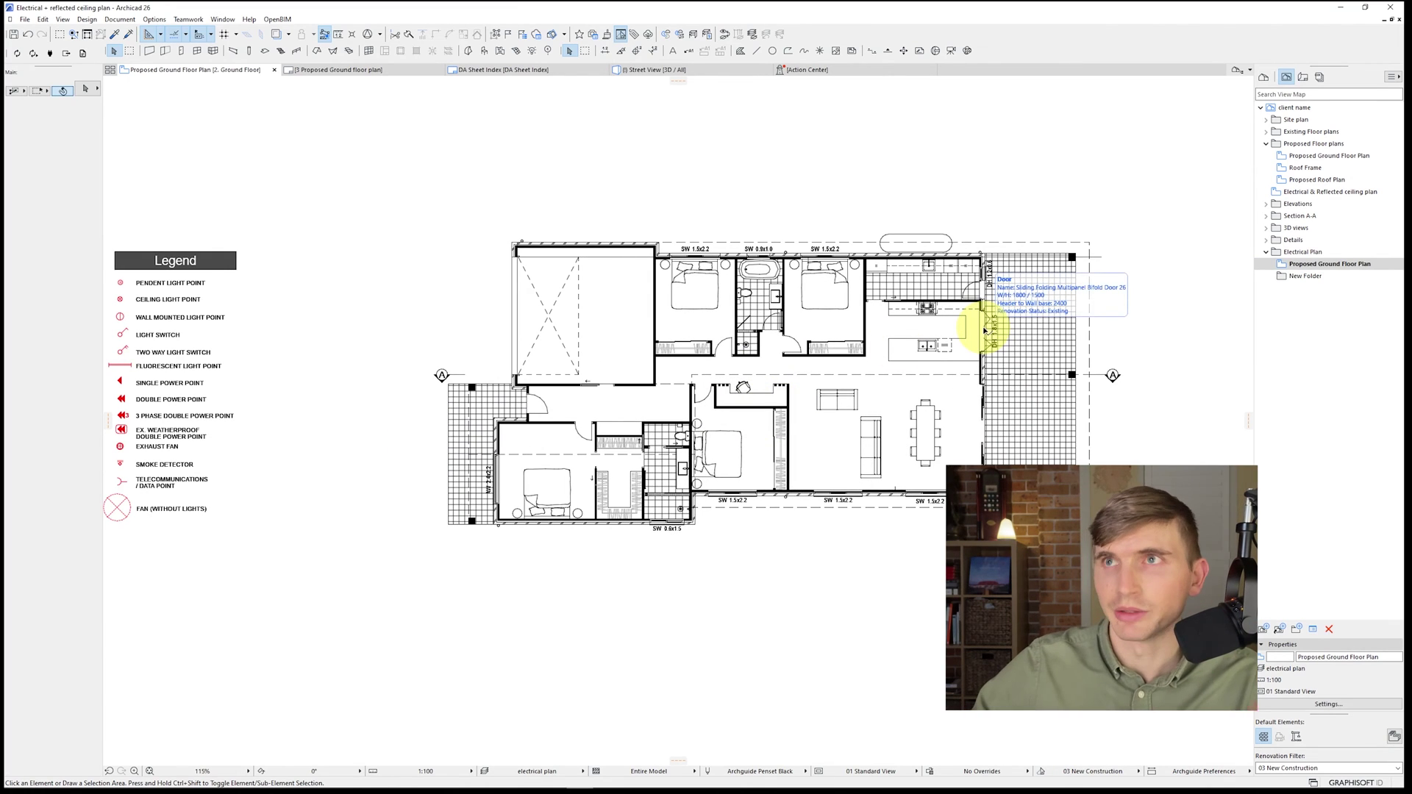
Step: Draw a rectangular 50 % drafting fill with foreground pen 255 and background pen 0 over the whole ground floor plan
click(740, 50)
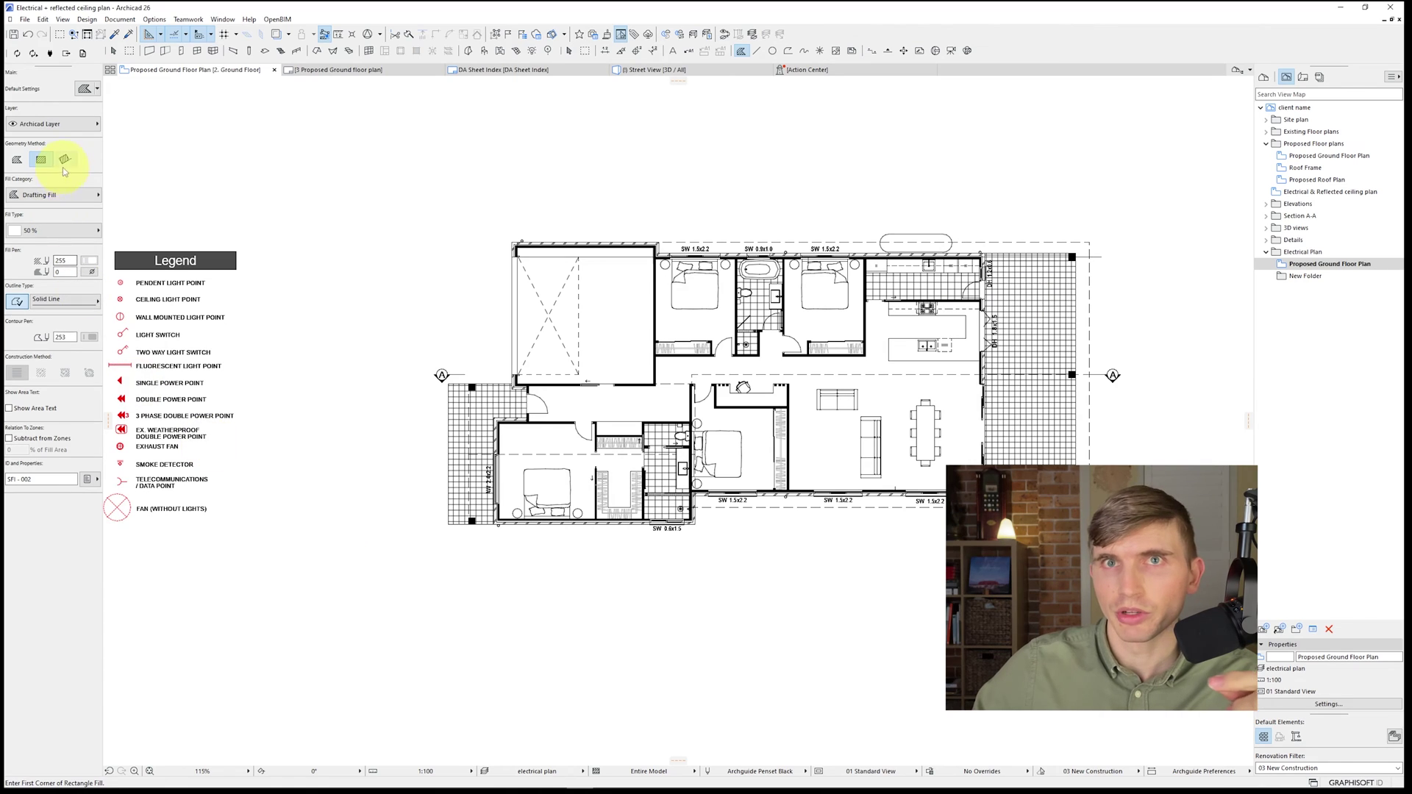
click(74, 232)
click(131, 168)
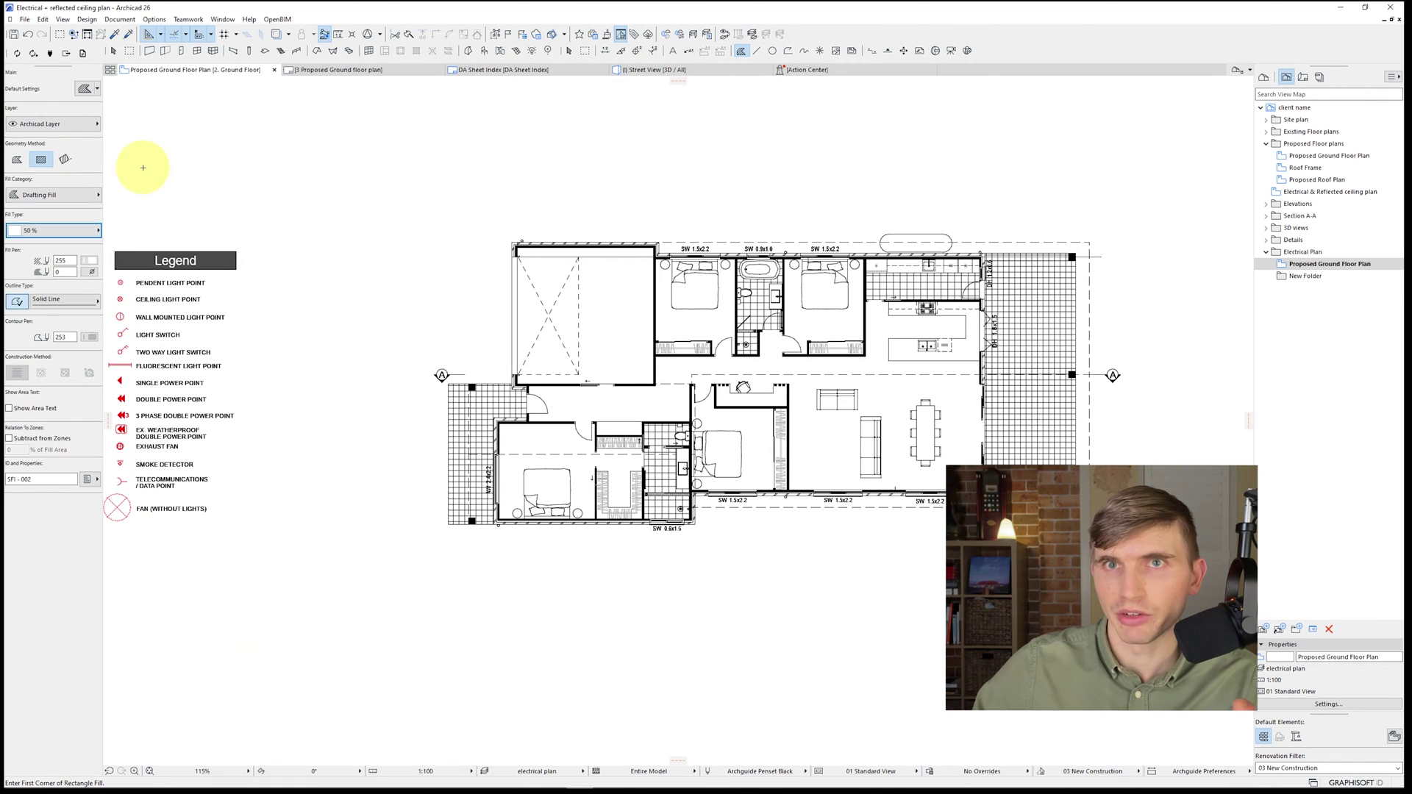
click(91, 262)
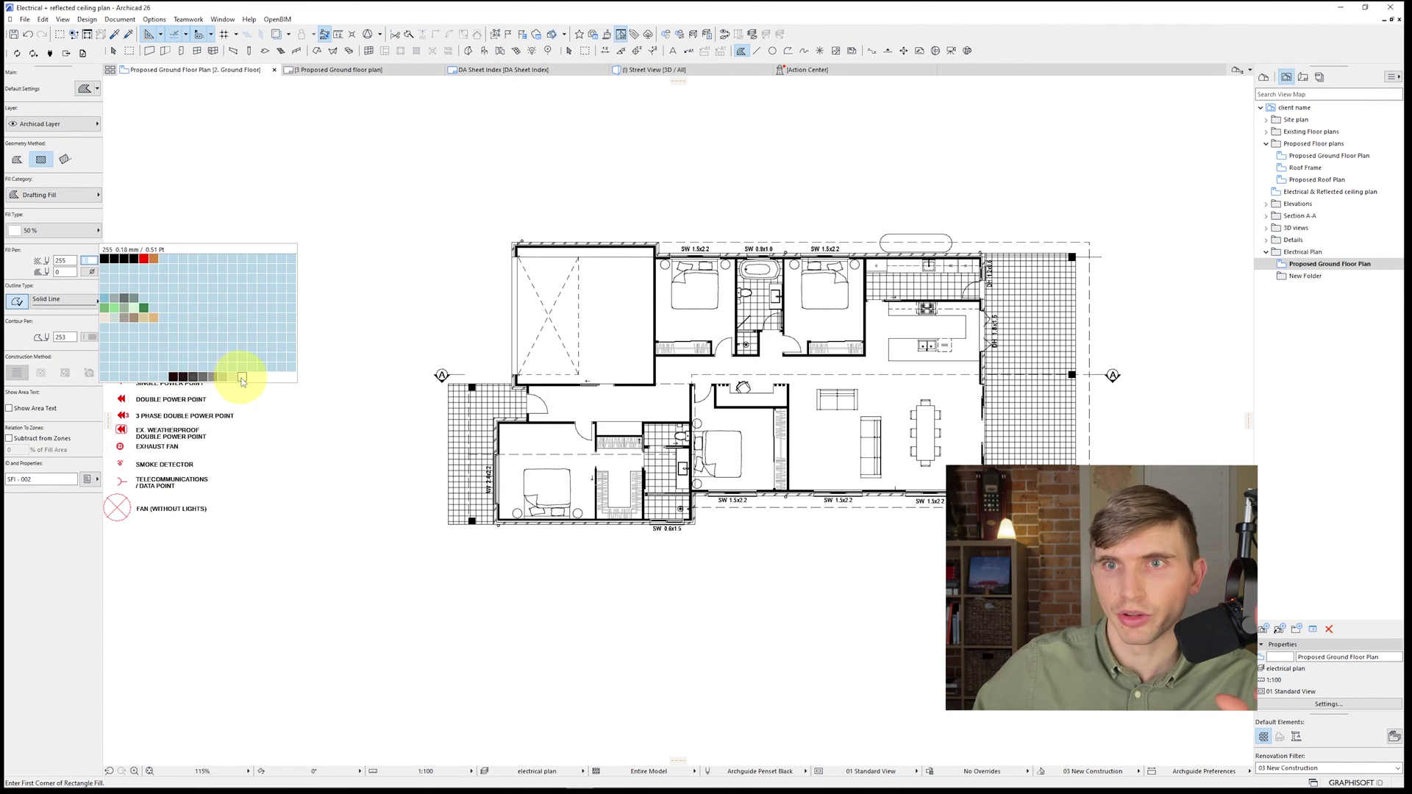
click(245, 378)
click(91, 272)
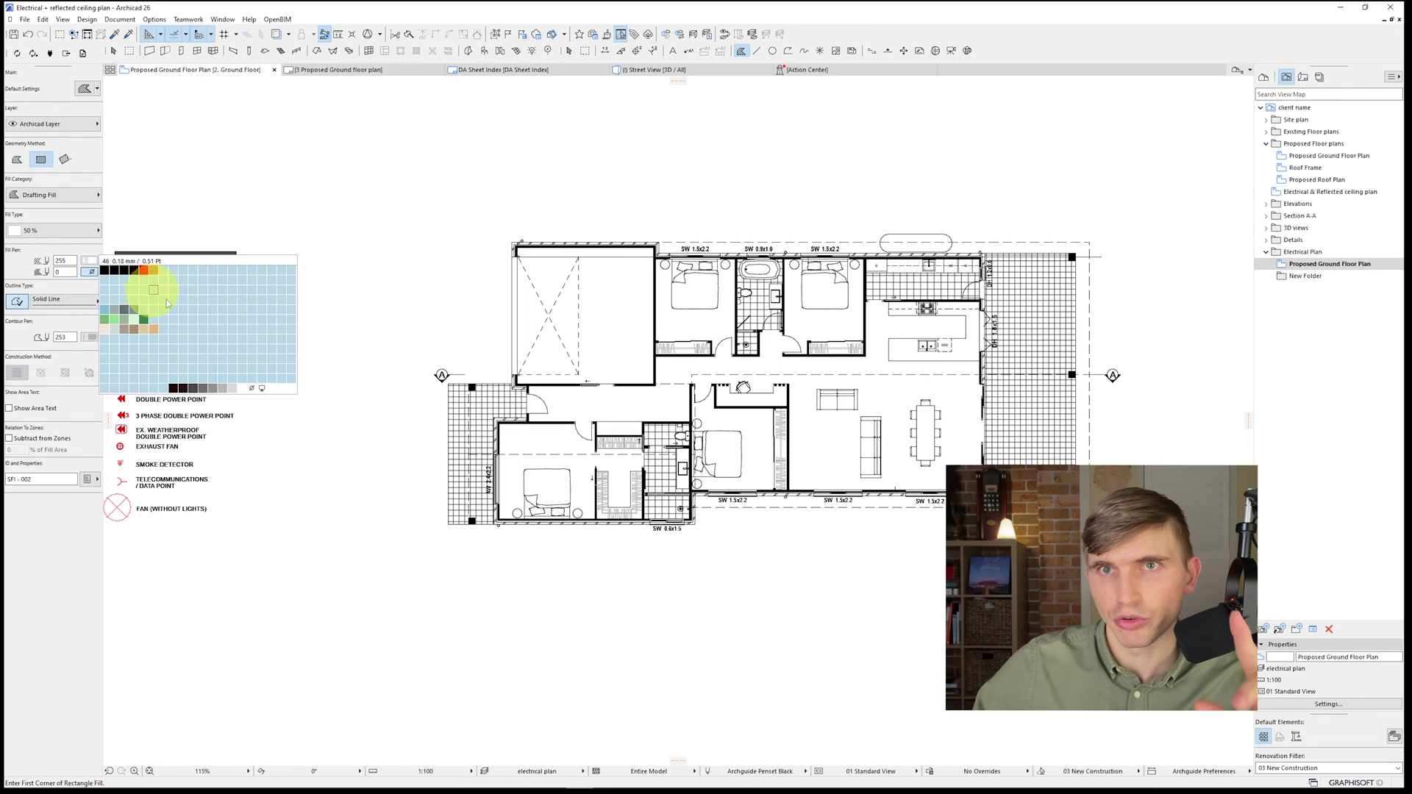
click(252, 391)
click(378, 592)
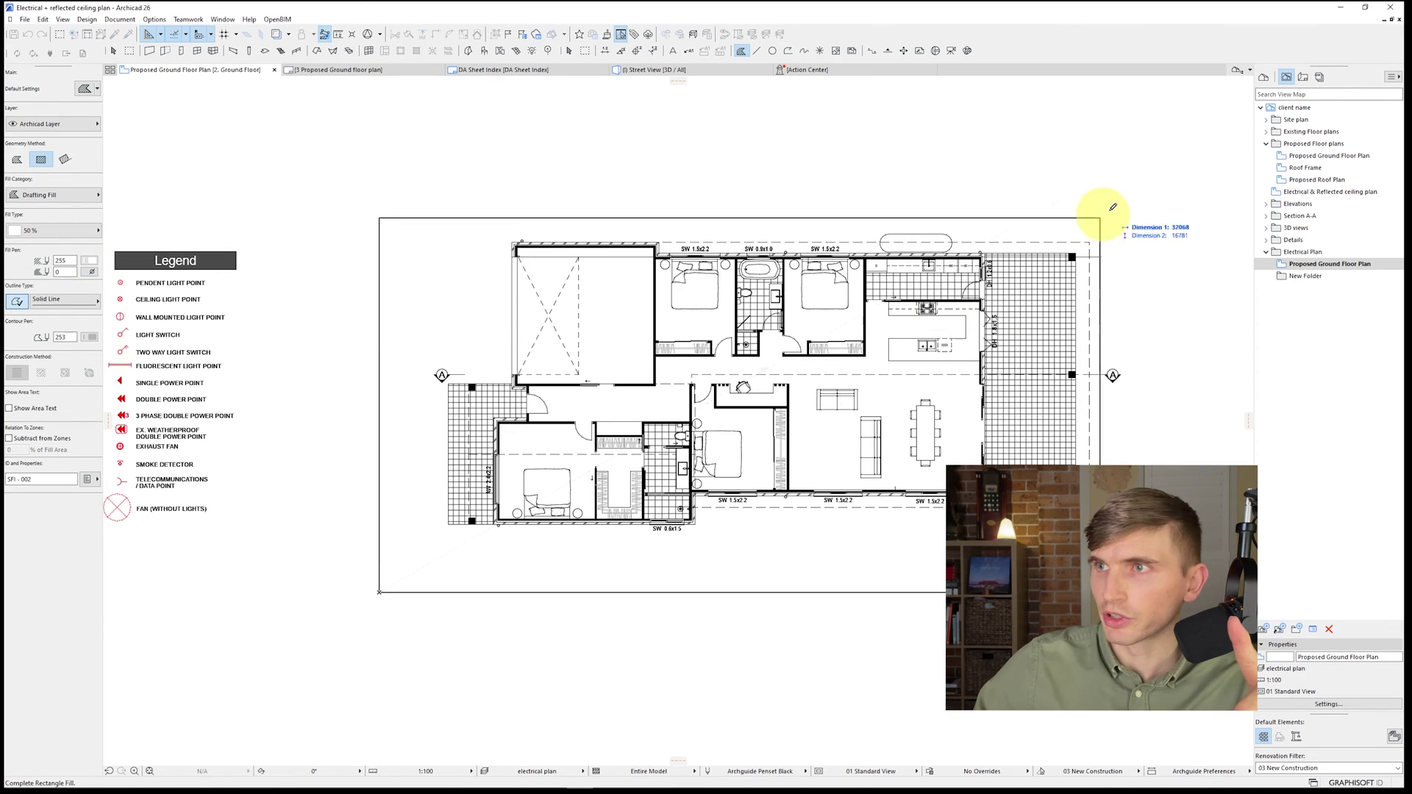
click(1148, 170)
Step: Bring the new fill in front of the floor plan in the display order and turn off its outline
right_click(821, 142)
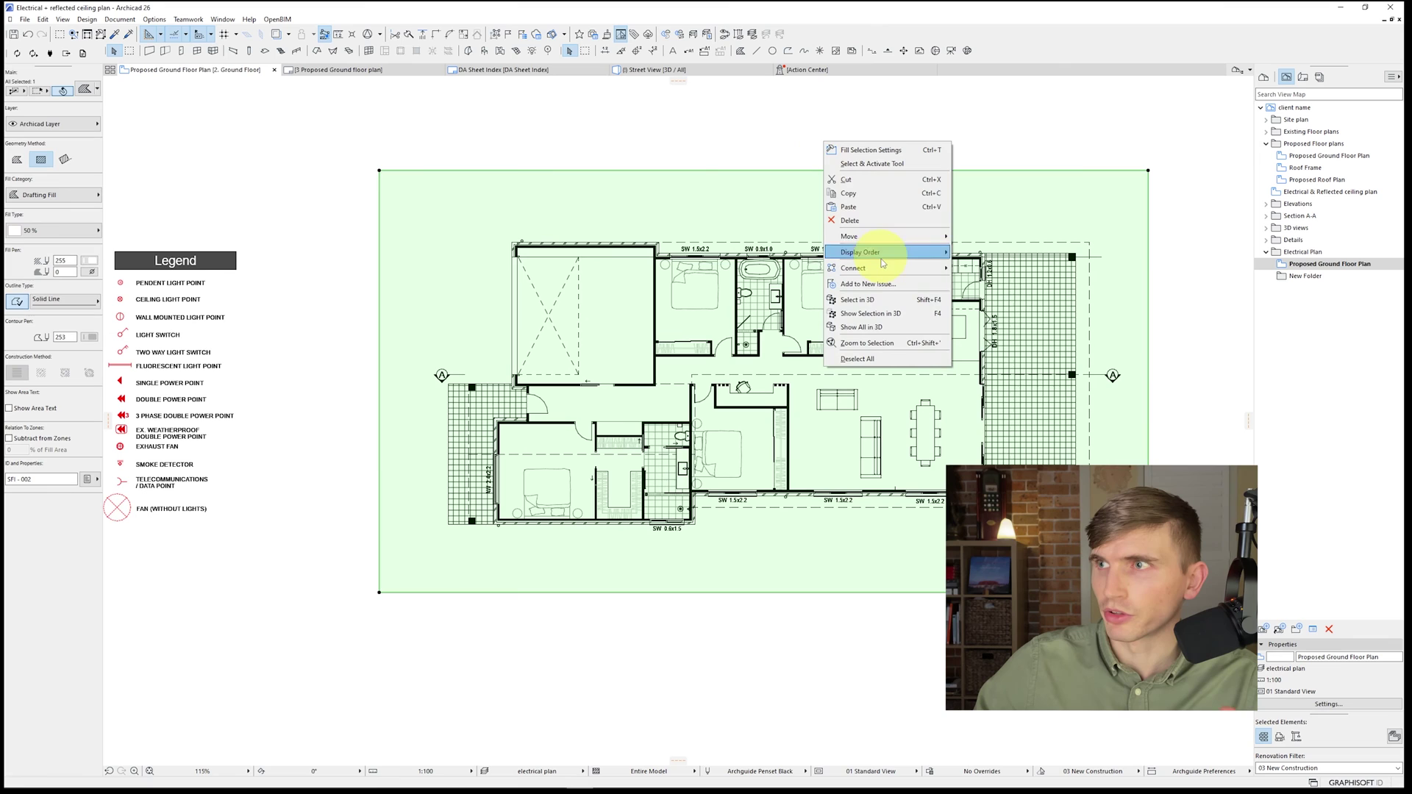
mouse_move(889, 252)
click(985, 252)
right_click(772, 131)
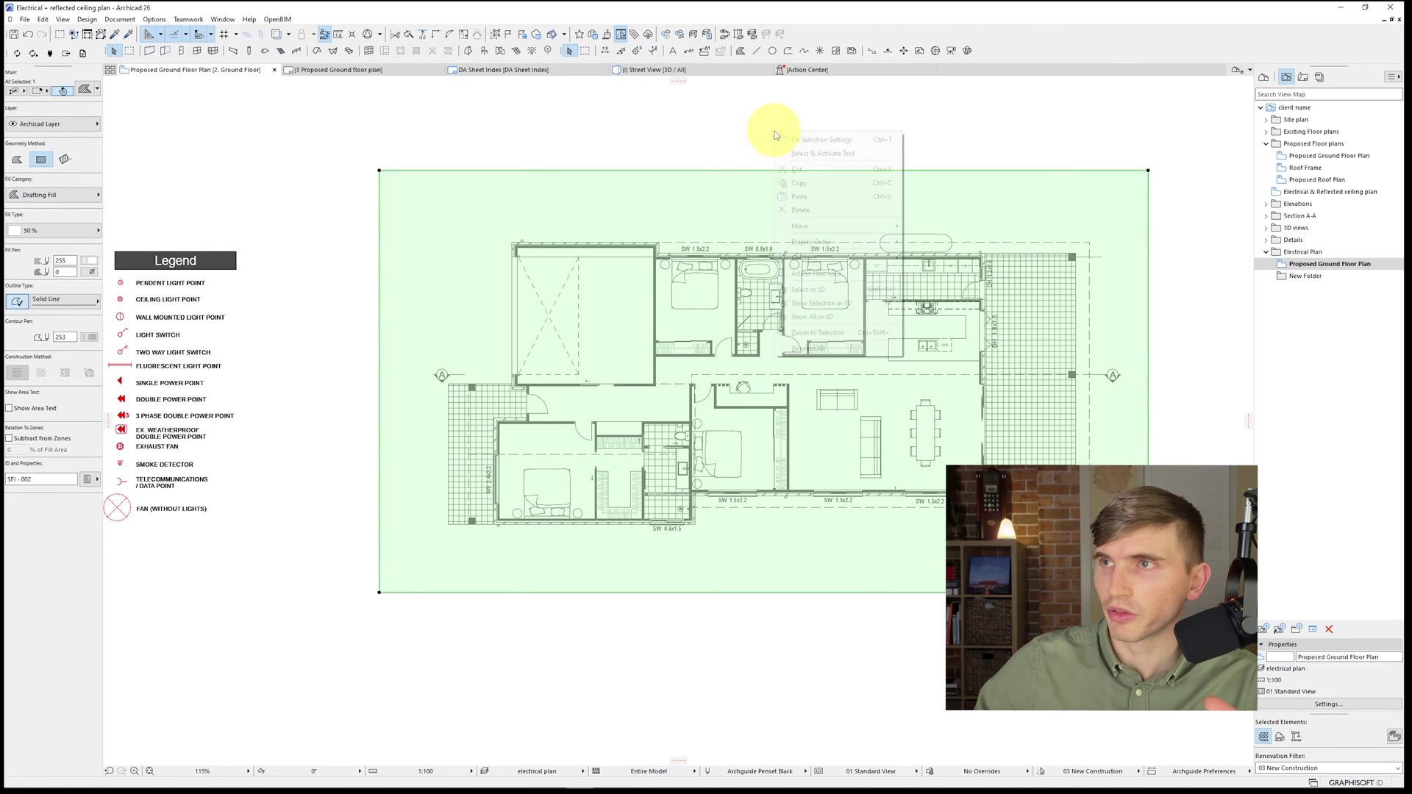
mouse_move(839, 242)
click(948, 269)
right_click(884, 141)
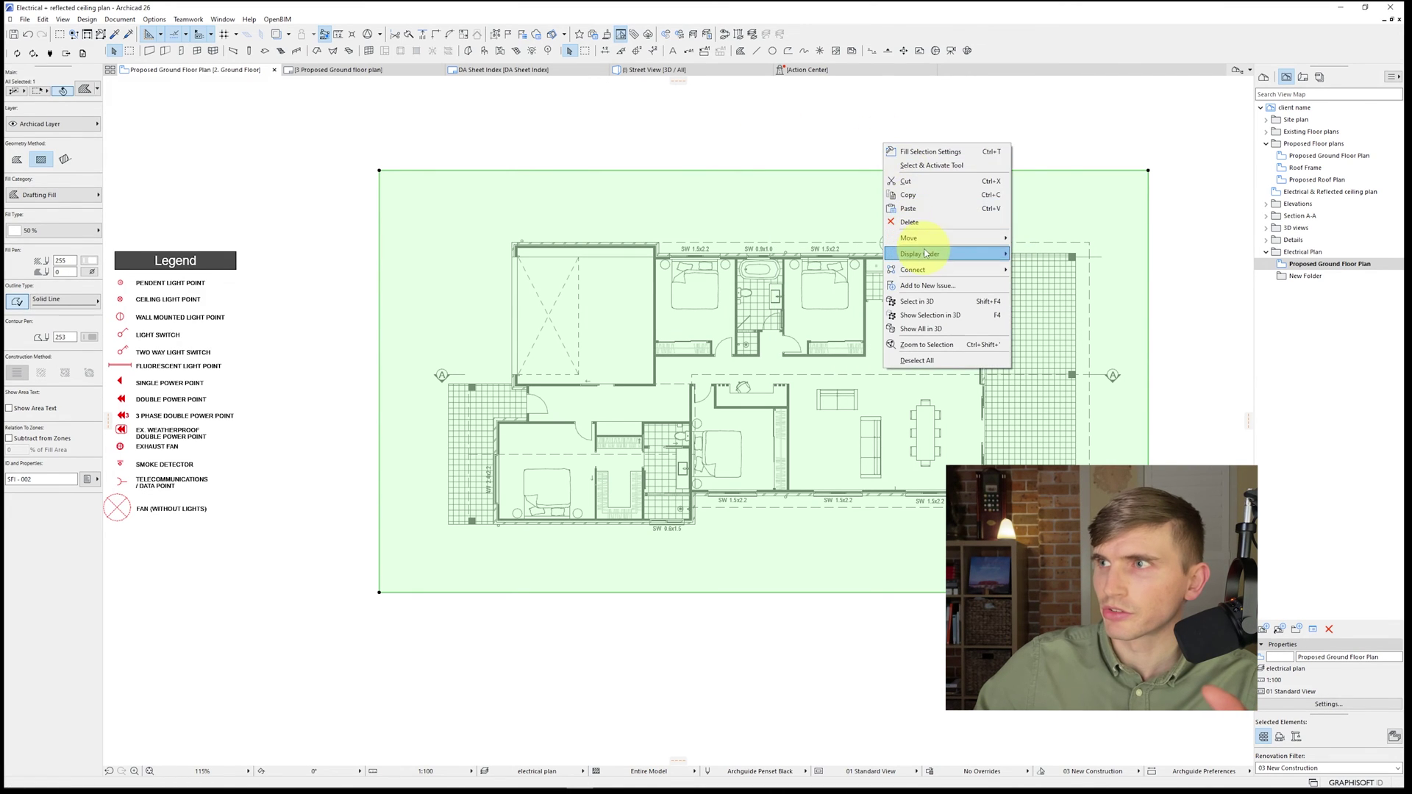
mouse_move(956, 252)
click(1063, 293)
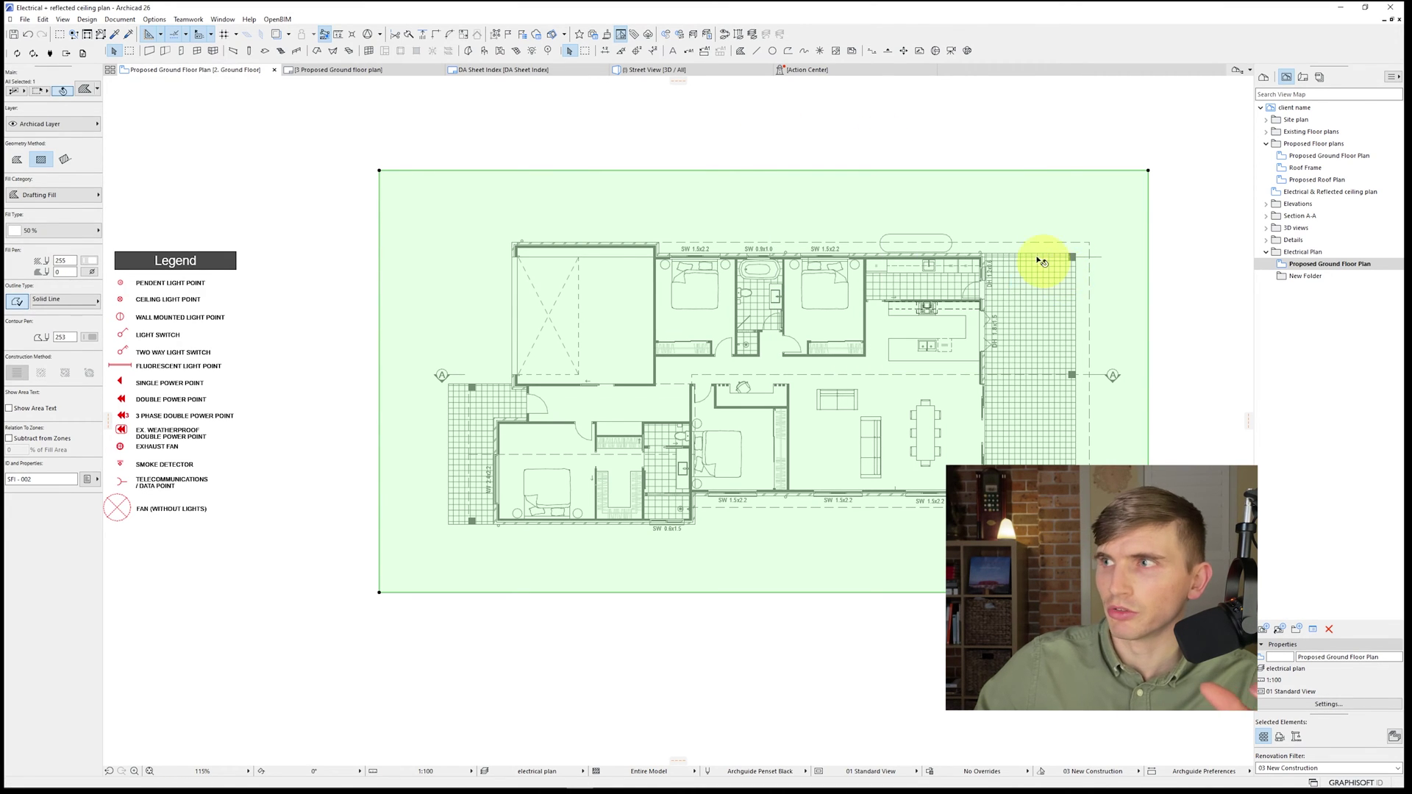
click(17, 301)
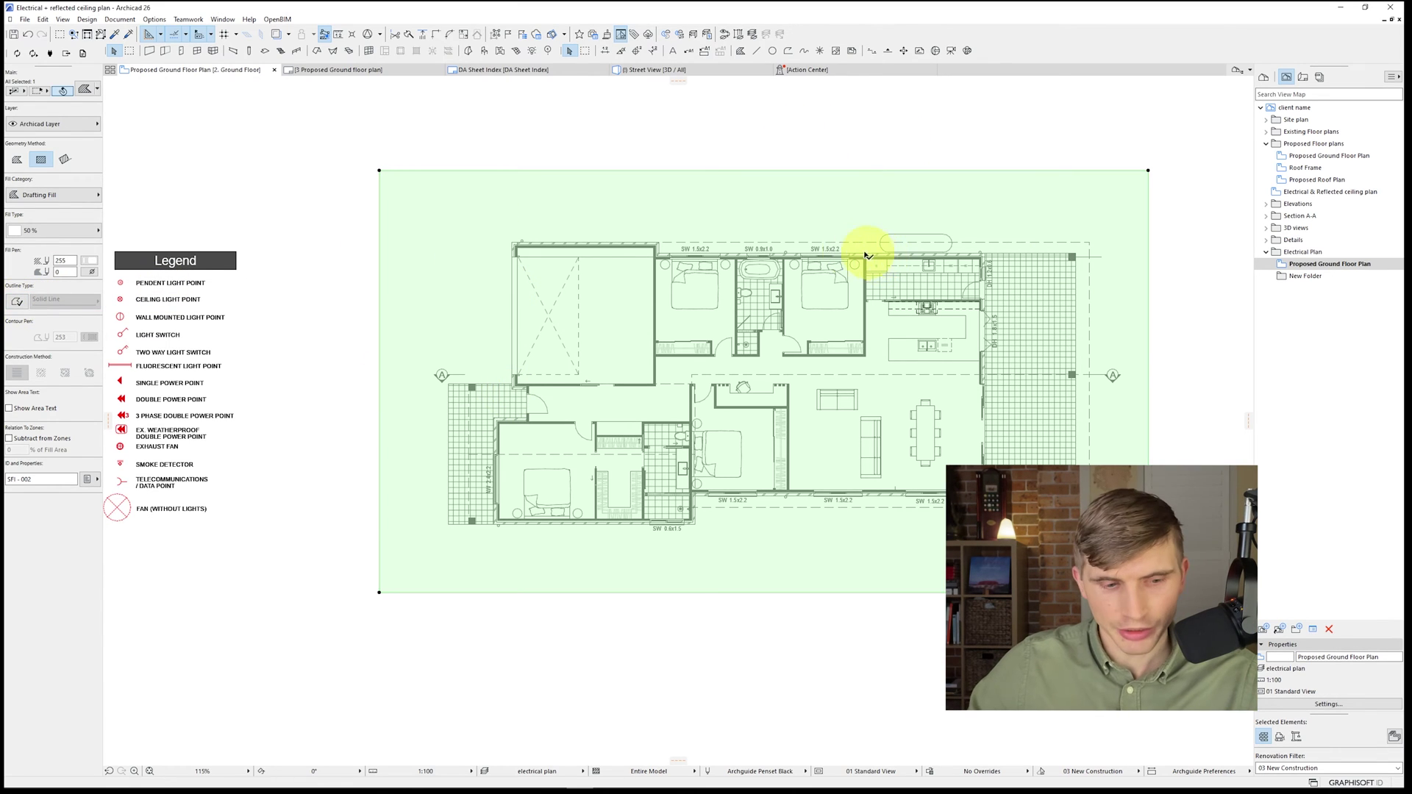
key(Escape)
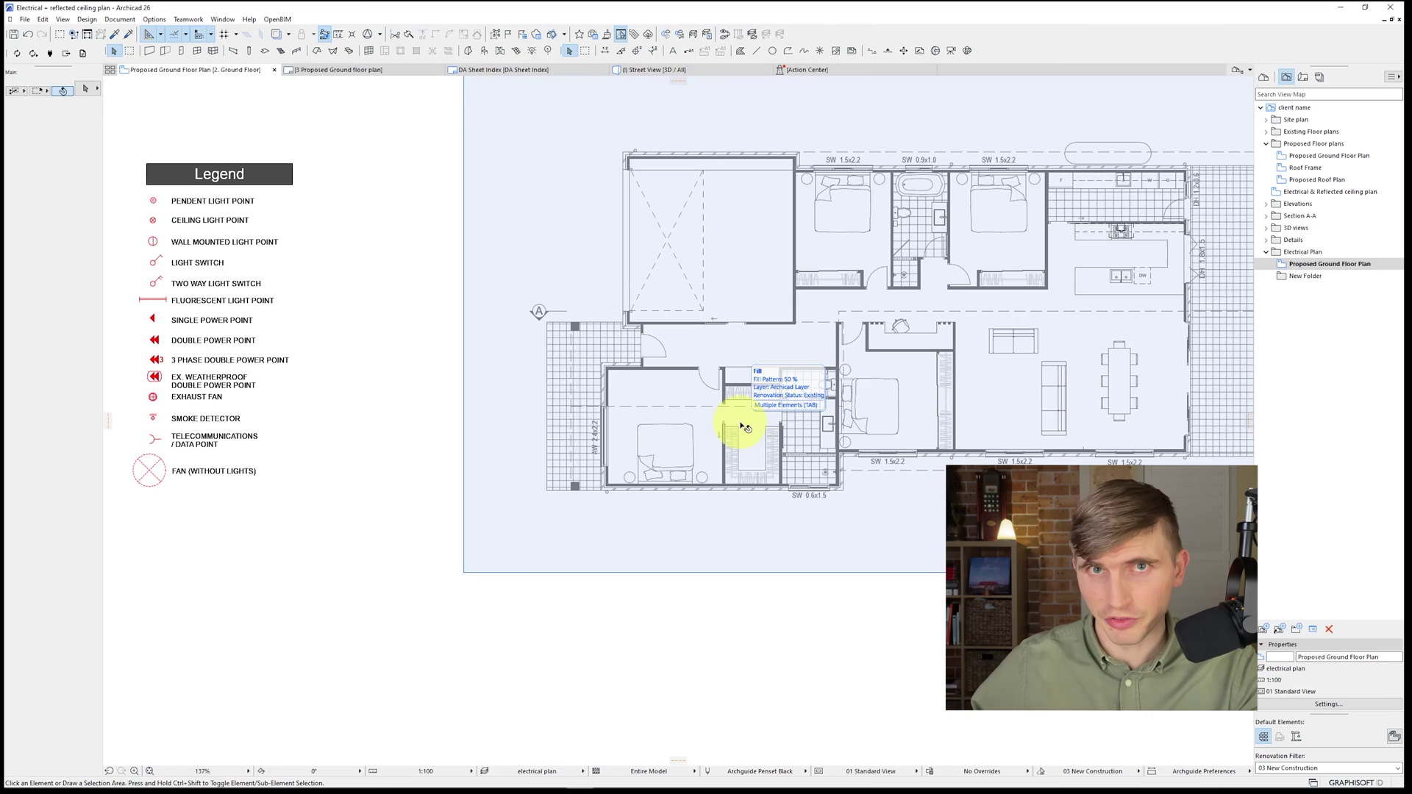
Step: Draw a vertical Solid Line polyline on Archicad Layer along the inner west wall face of the lower-left bedroom, extending past its south wall
click(789, 50)
click(53, 192)
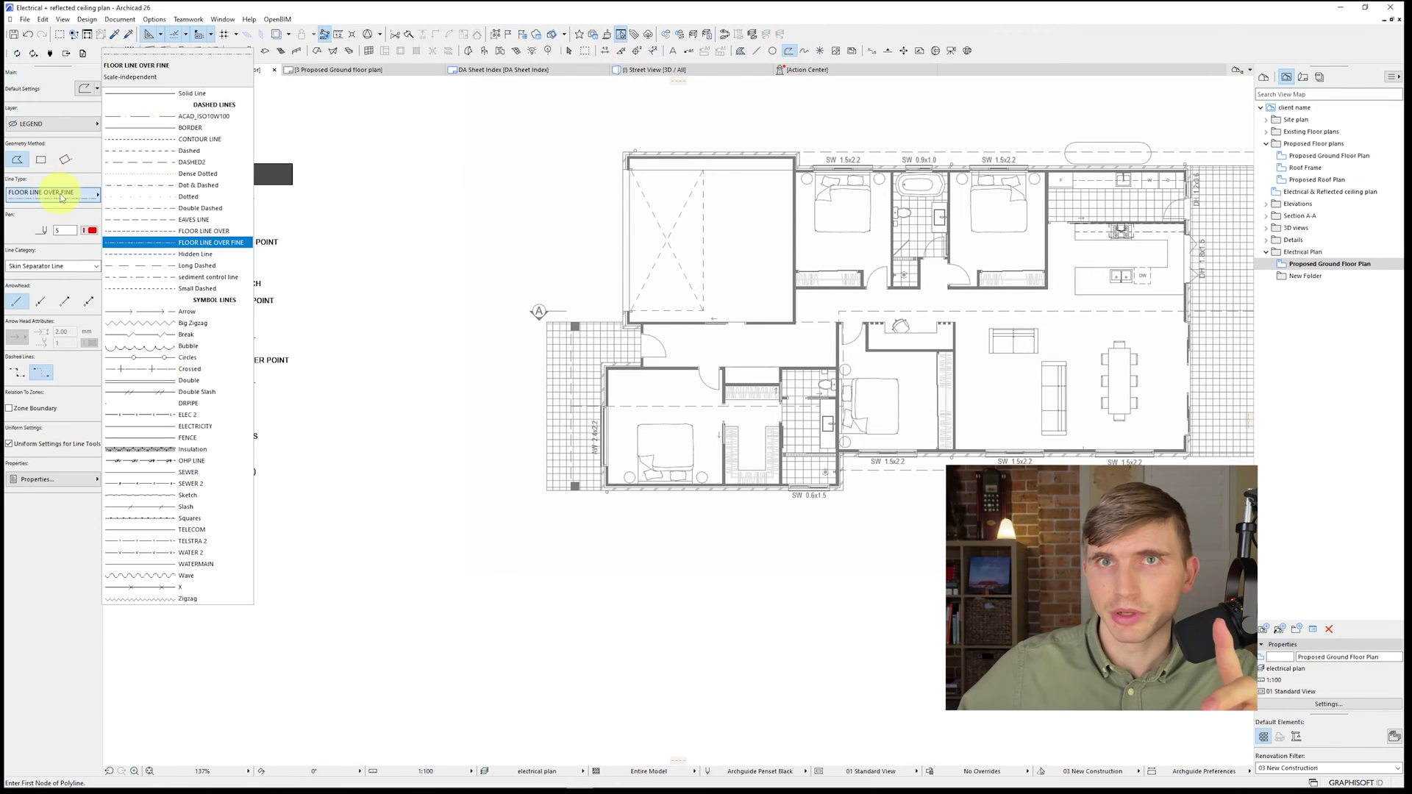
click(180, 94)
click(95, 124)
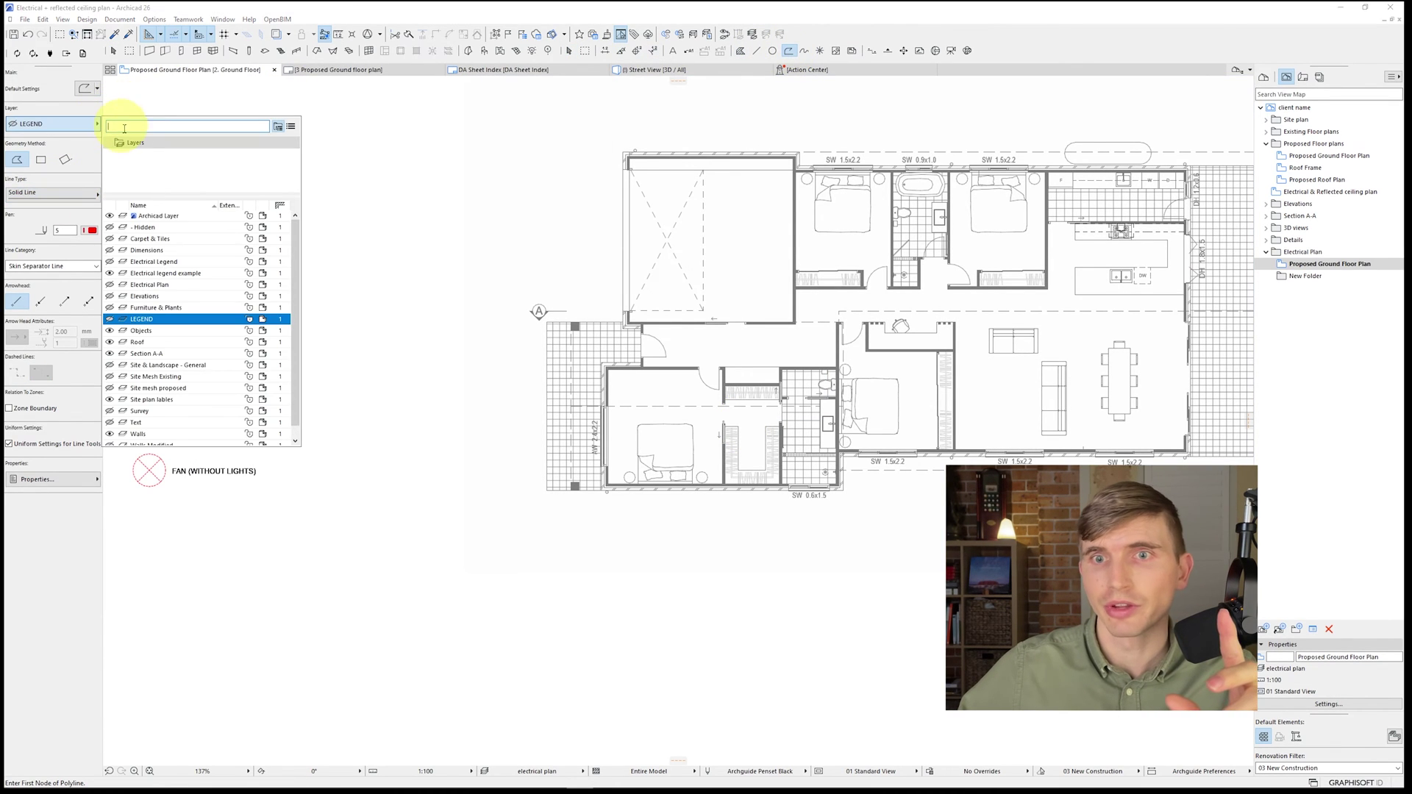
click(158, 216)
scroll(615, 366, up, 3)
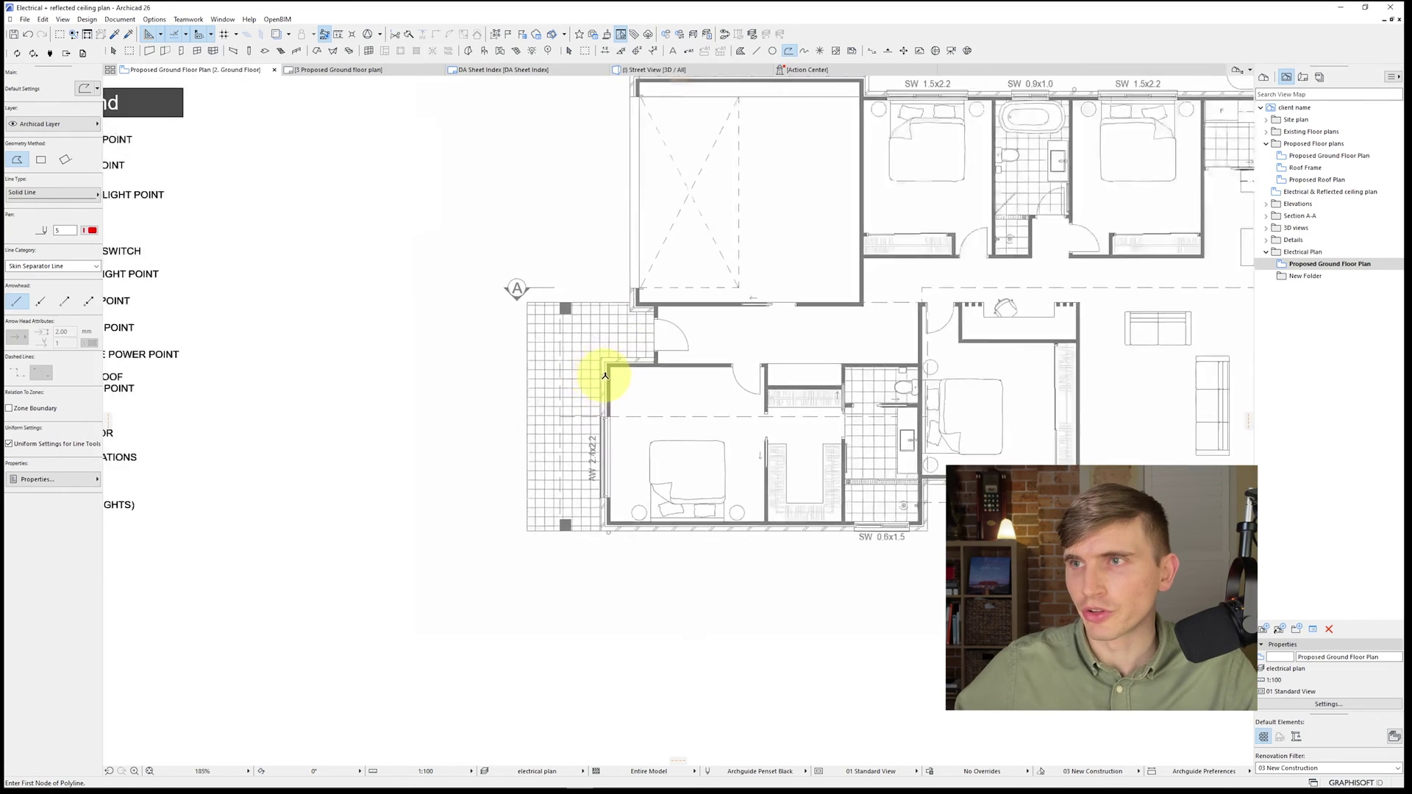
click(613, 363)
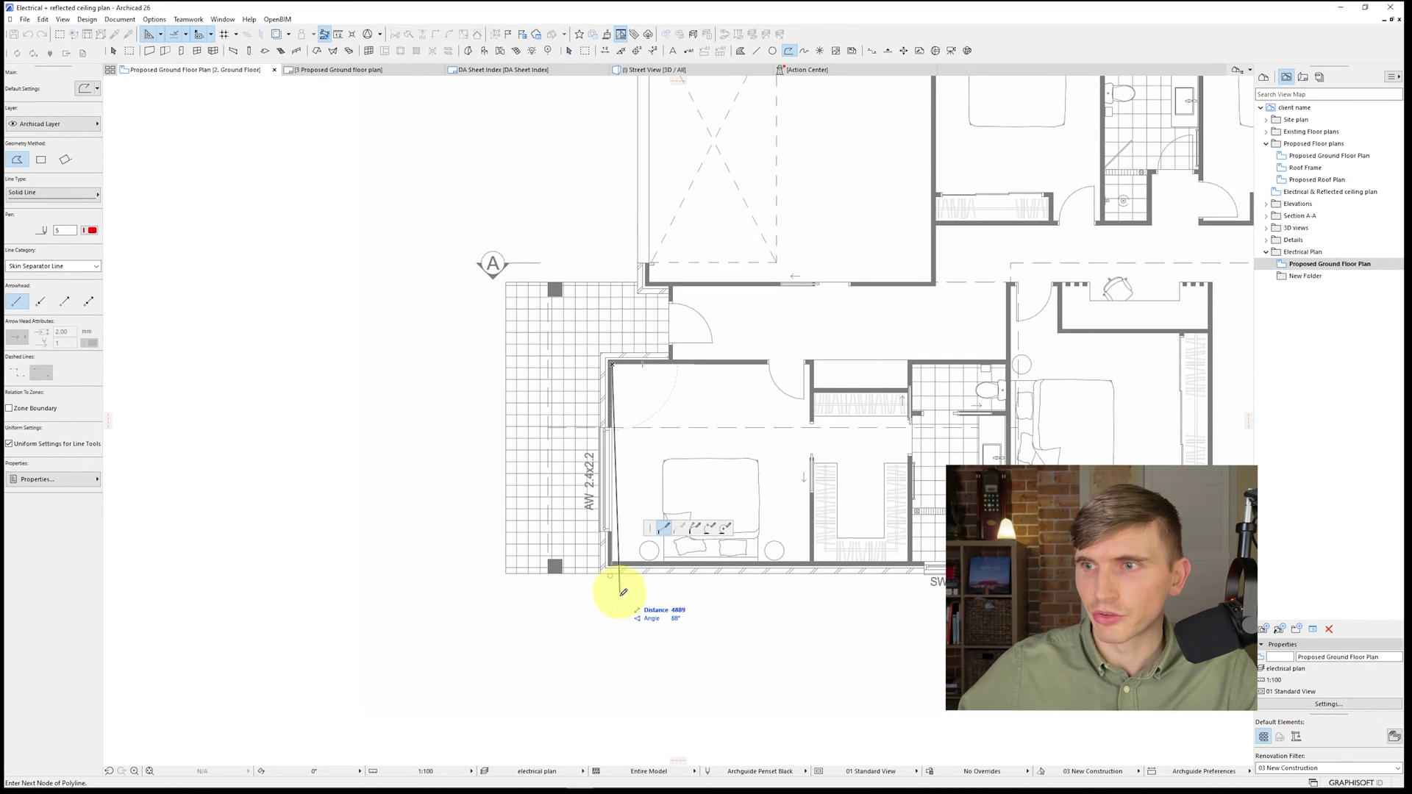
double_click(612, 704)
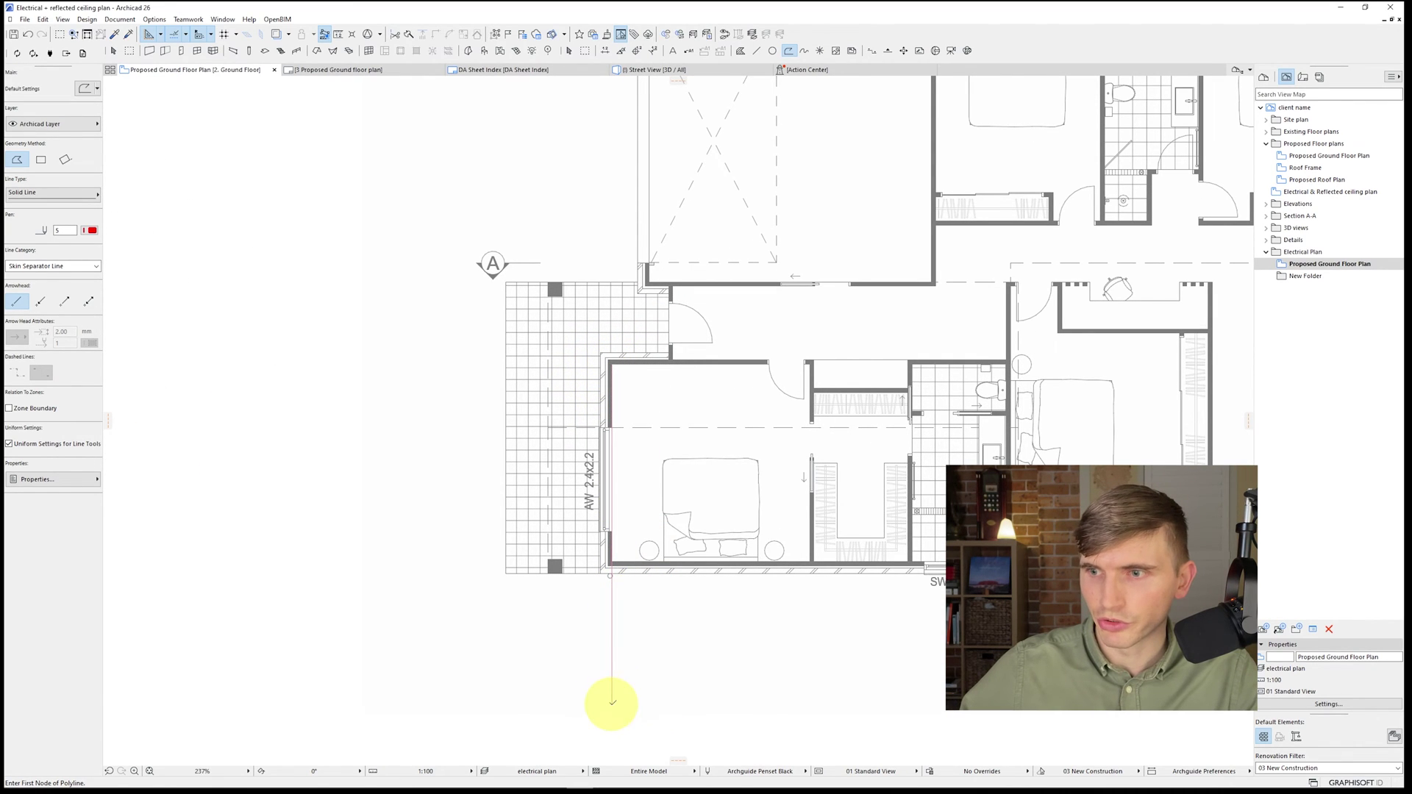
Step: Multiply the vertical guide line with Distribute -1, spacing 3 copies evenly across the lower-left bedroom's width
click(612, 647)
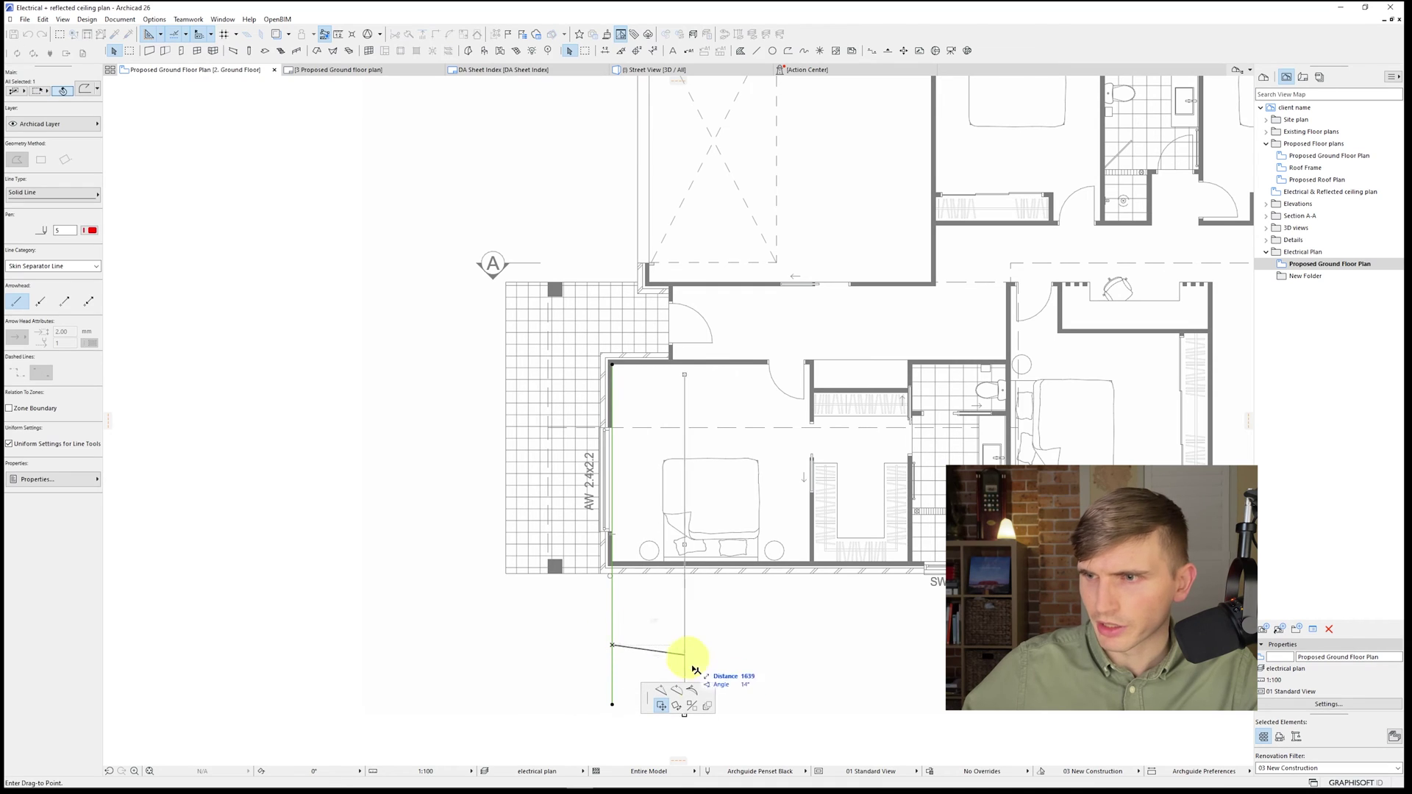
click(707, 706)
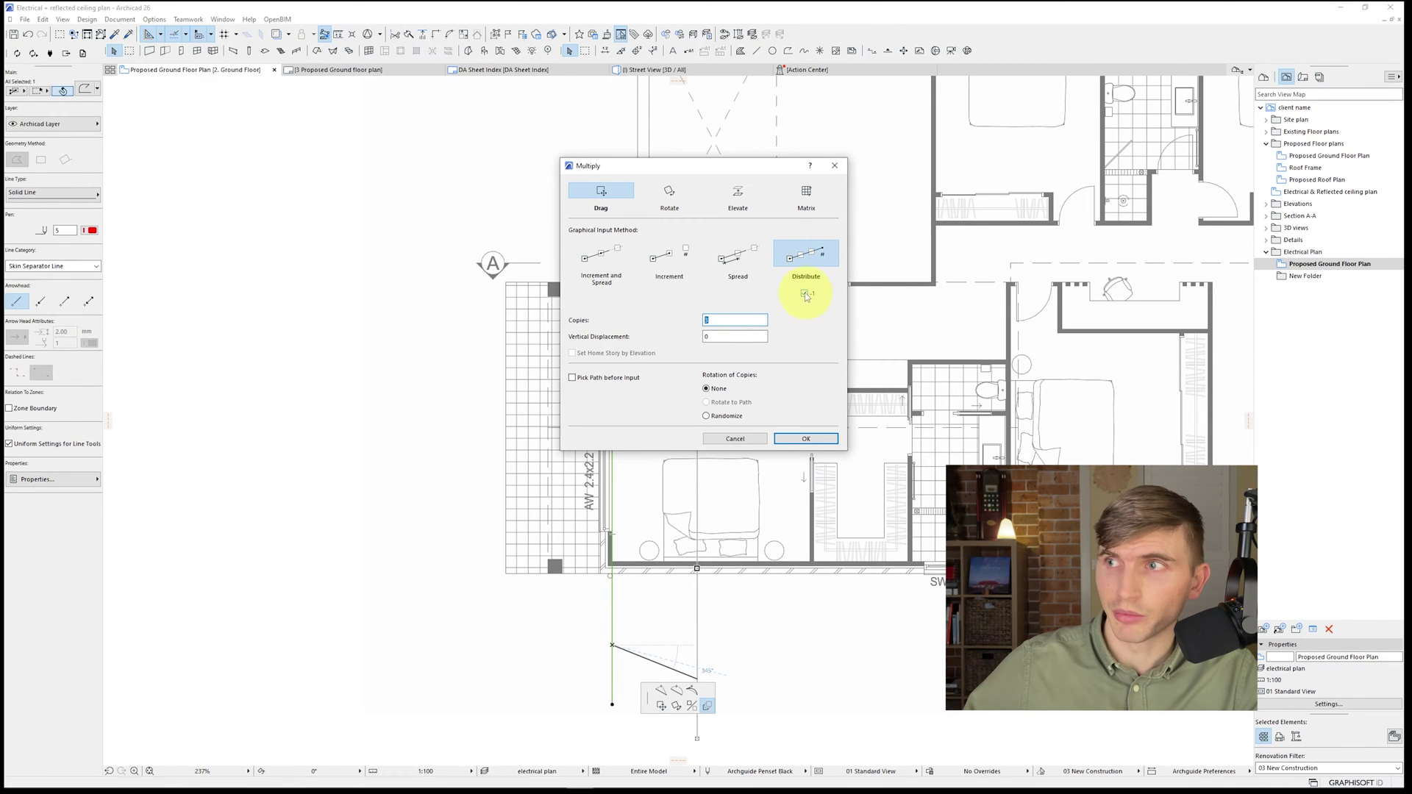
click(819, 262)
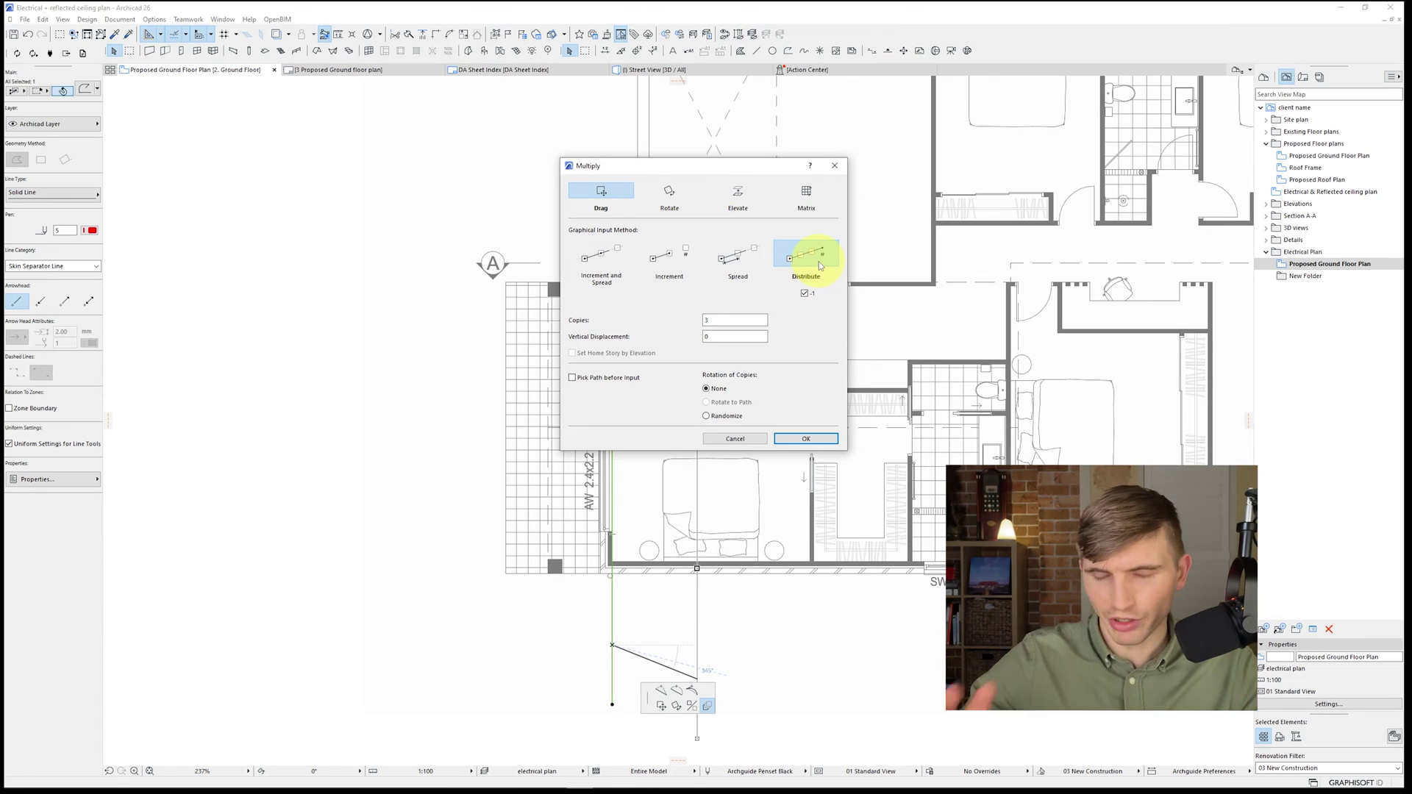
click(805, 438)
click(611, 592)
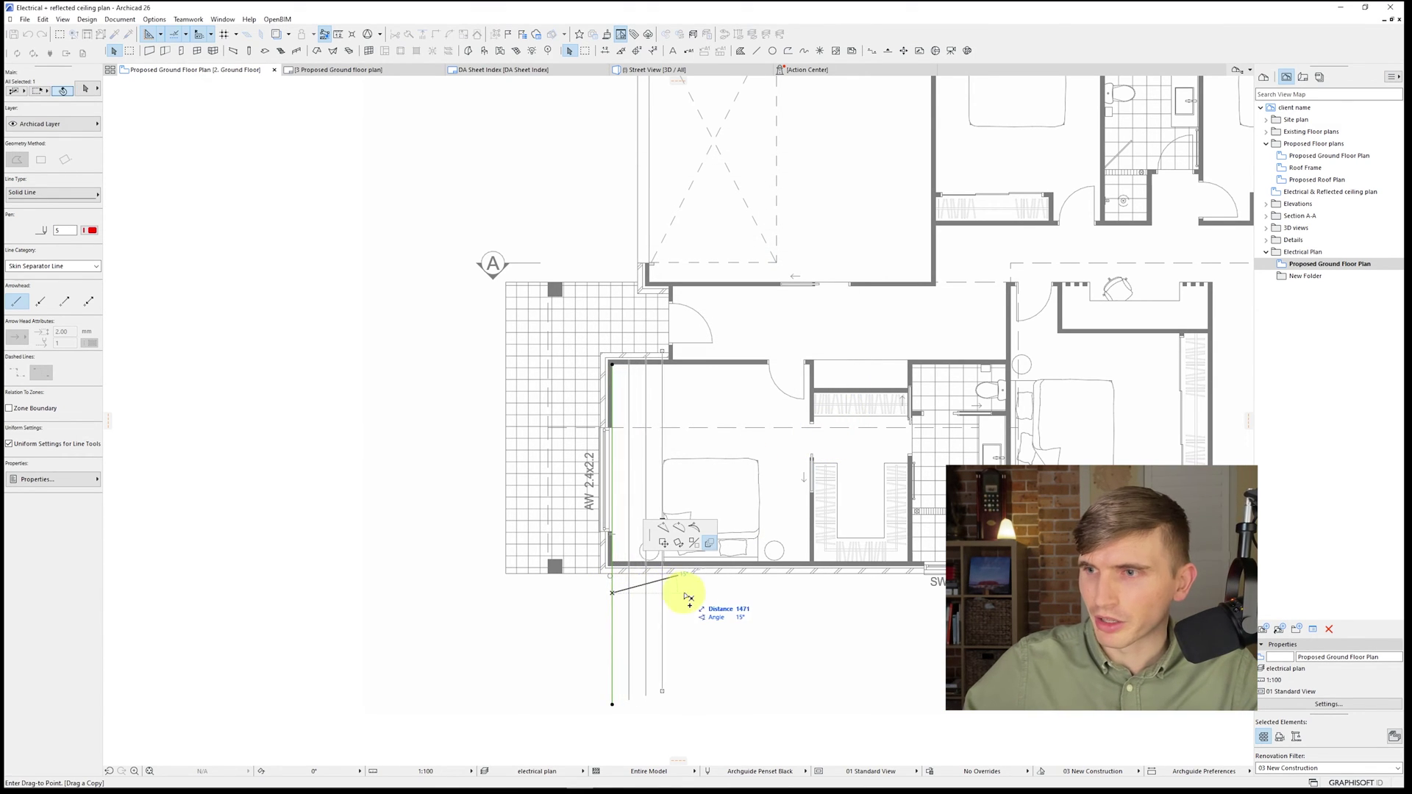
click(810, 562)
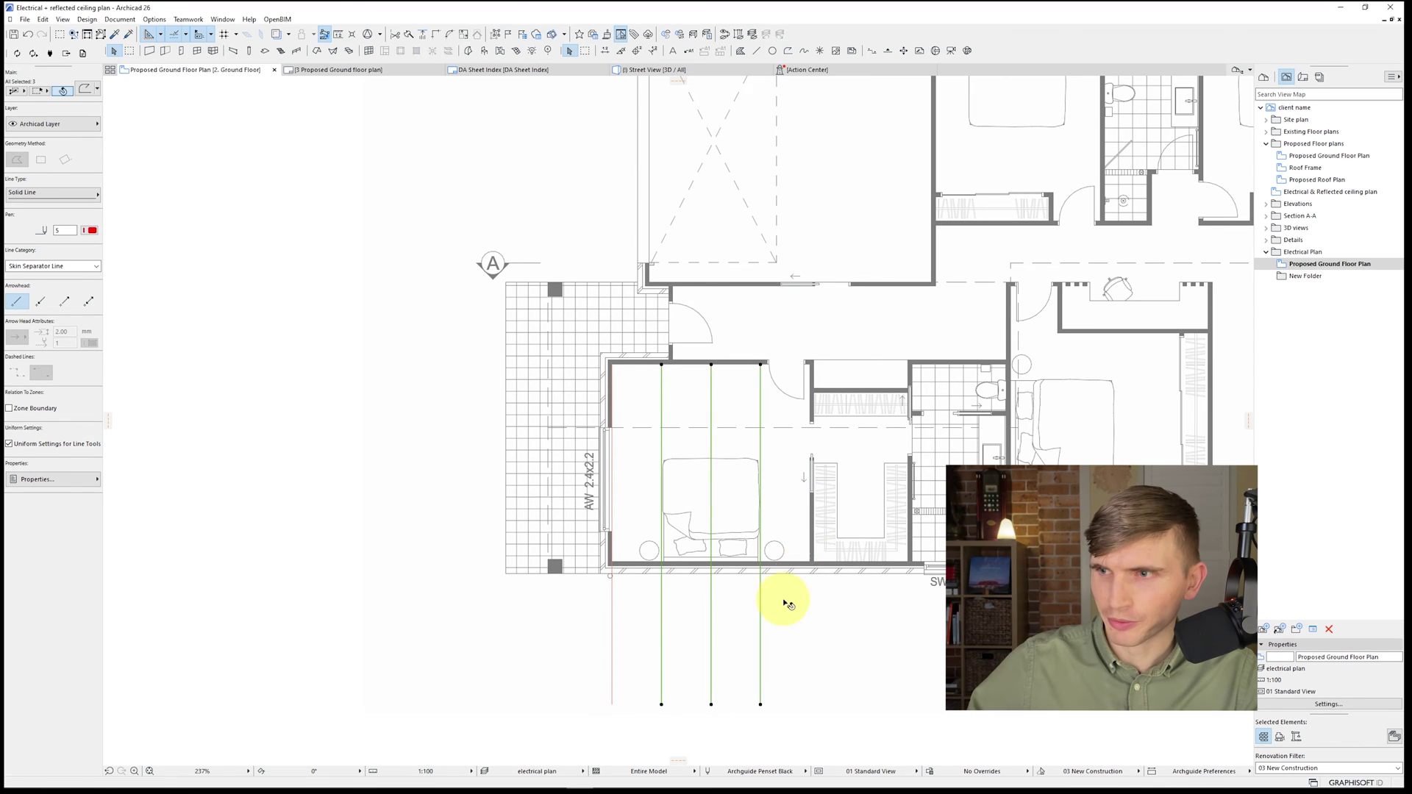
Step: Draw a horizontal guide line along the bedroom's south wall and distribute 3 copies evenly over the room's height
key(w)
click(808, 561)
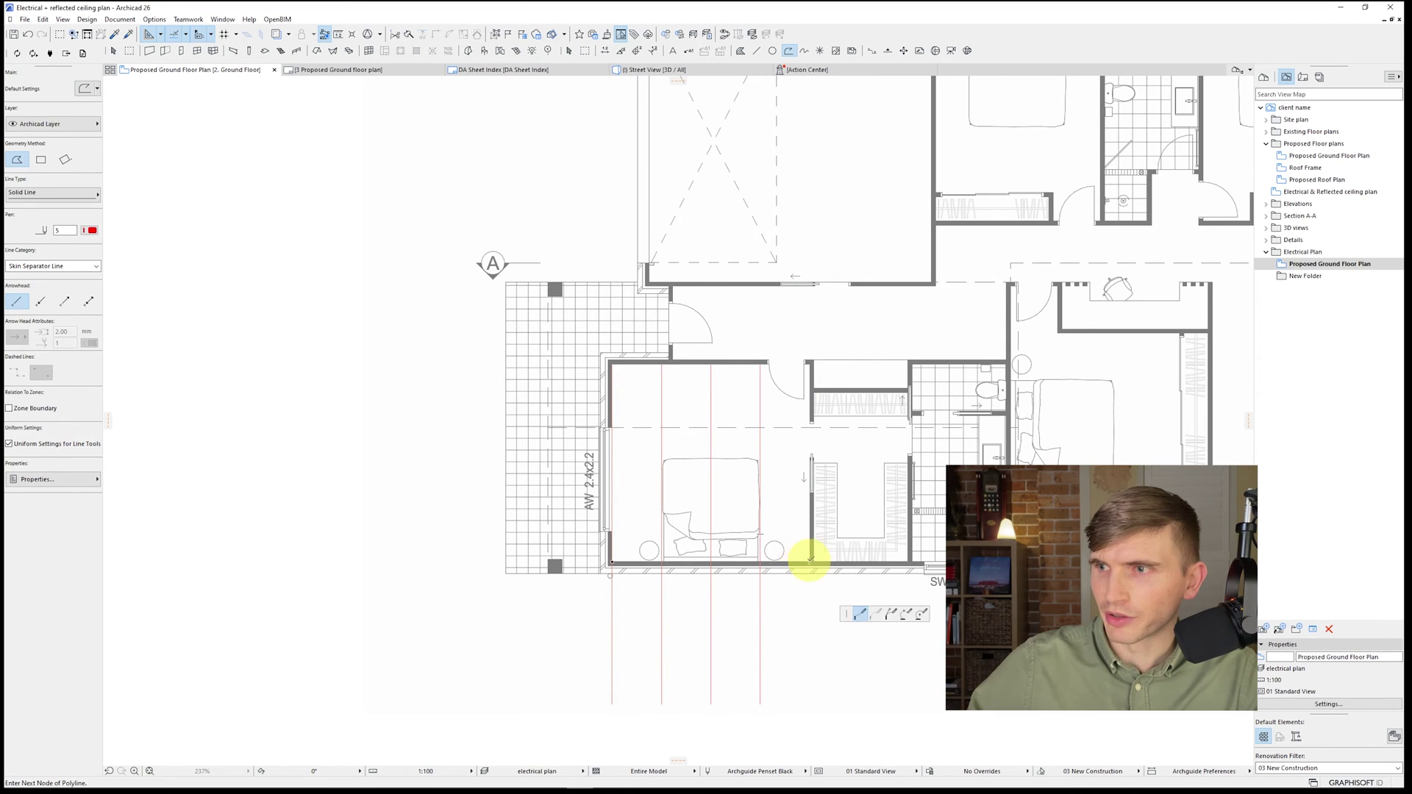
double_click(400, 561)
key(w)
double_click(428, 561)
click(568, 608)
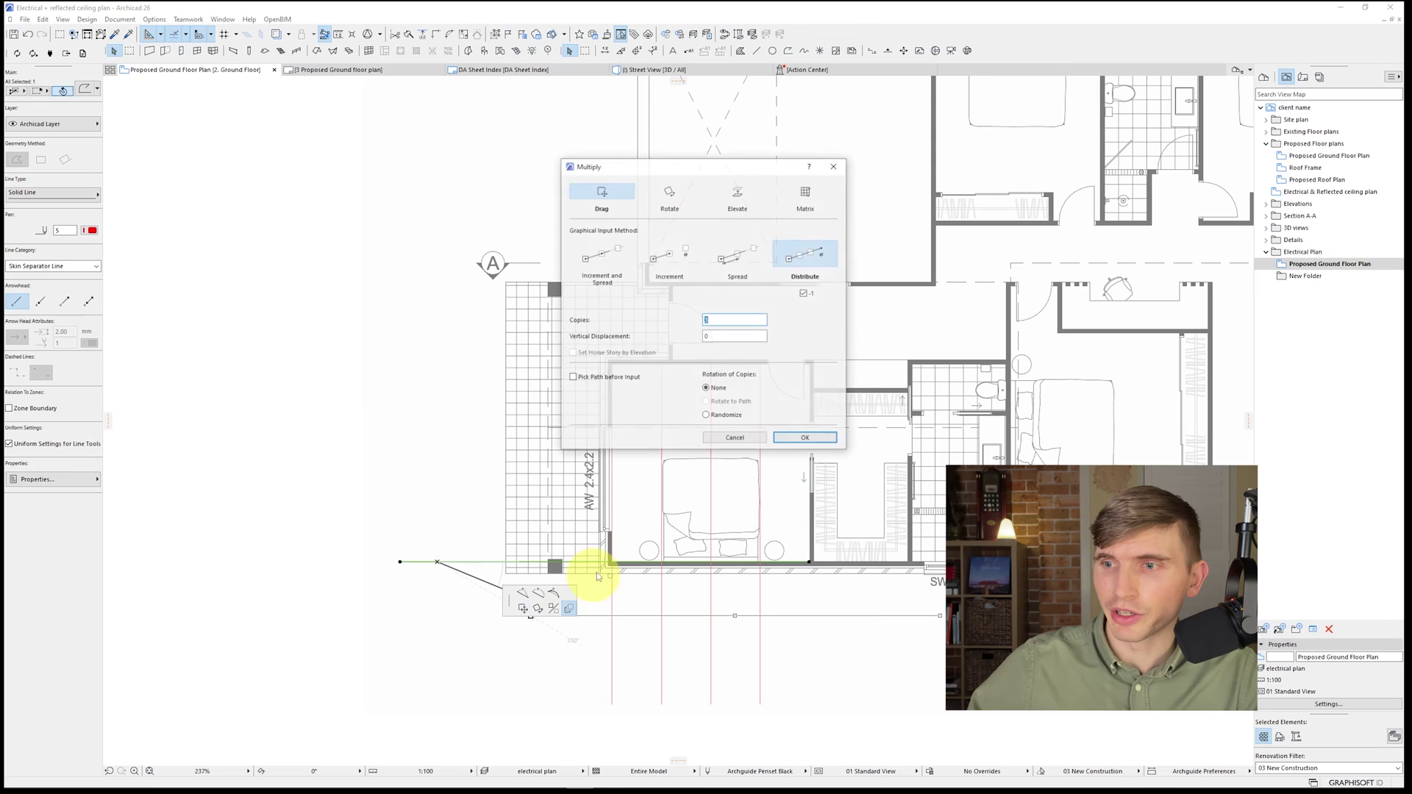
click(806, 439)
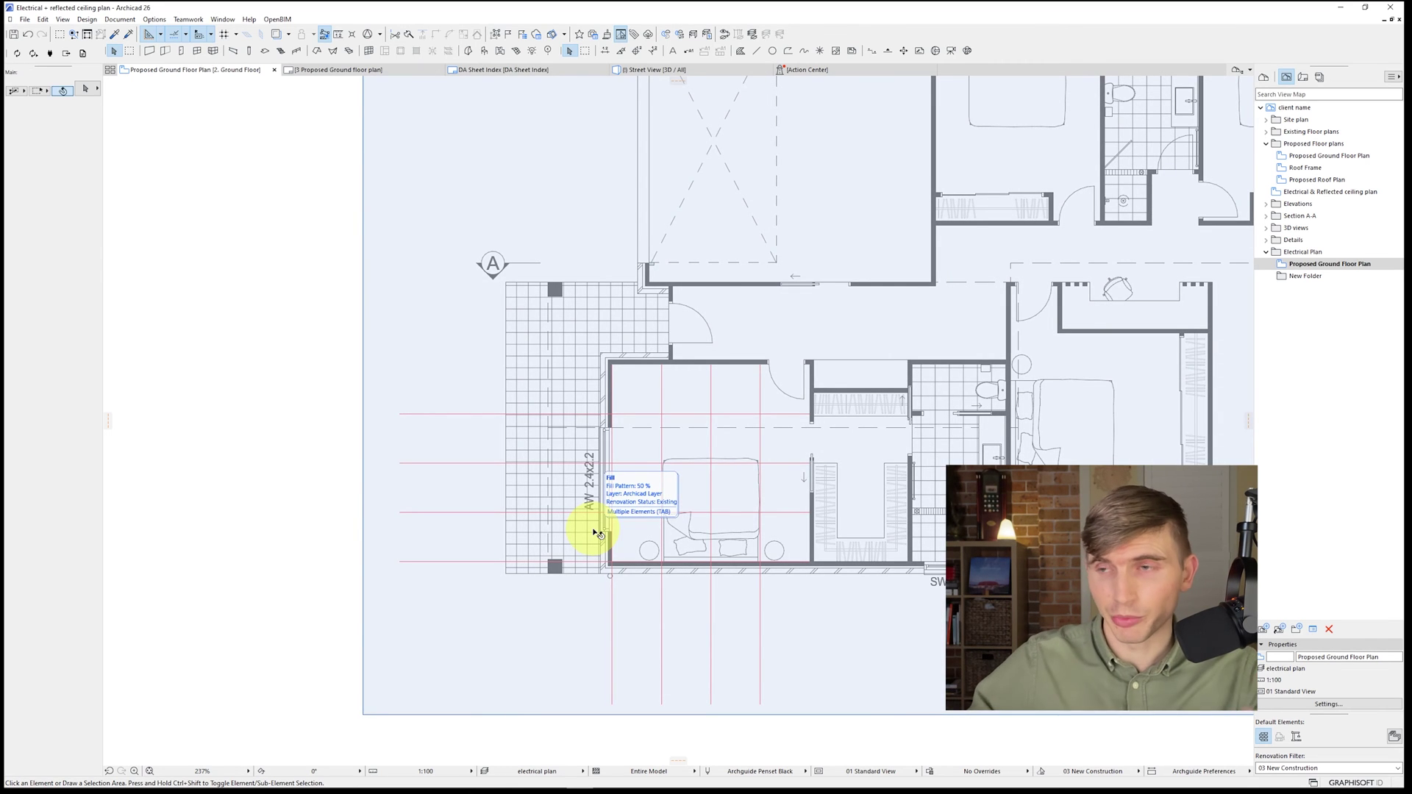
Step: Copy the ceiling light point symbol from the legend to the upper-left guide line intersection in the bedroom
scroll(712, 377, down, 1)
middle_drag(712, 378, 988, 425)
scroll(802, 376, down, 1)
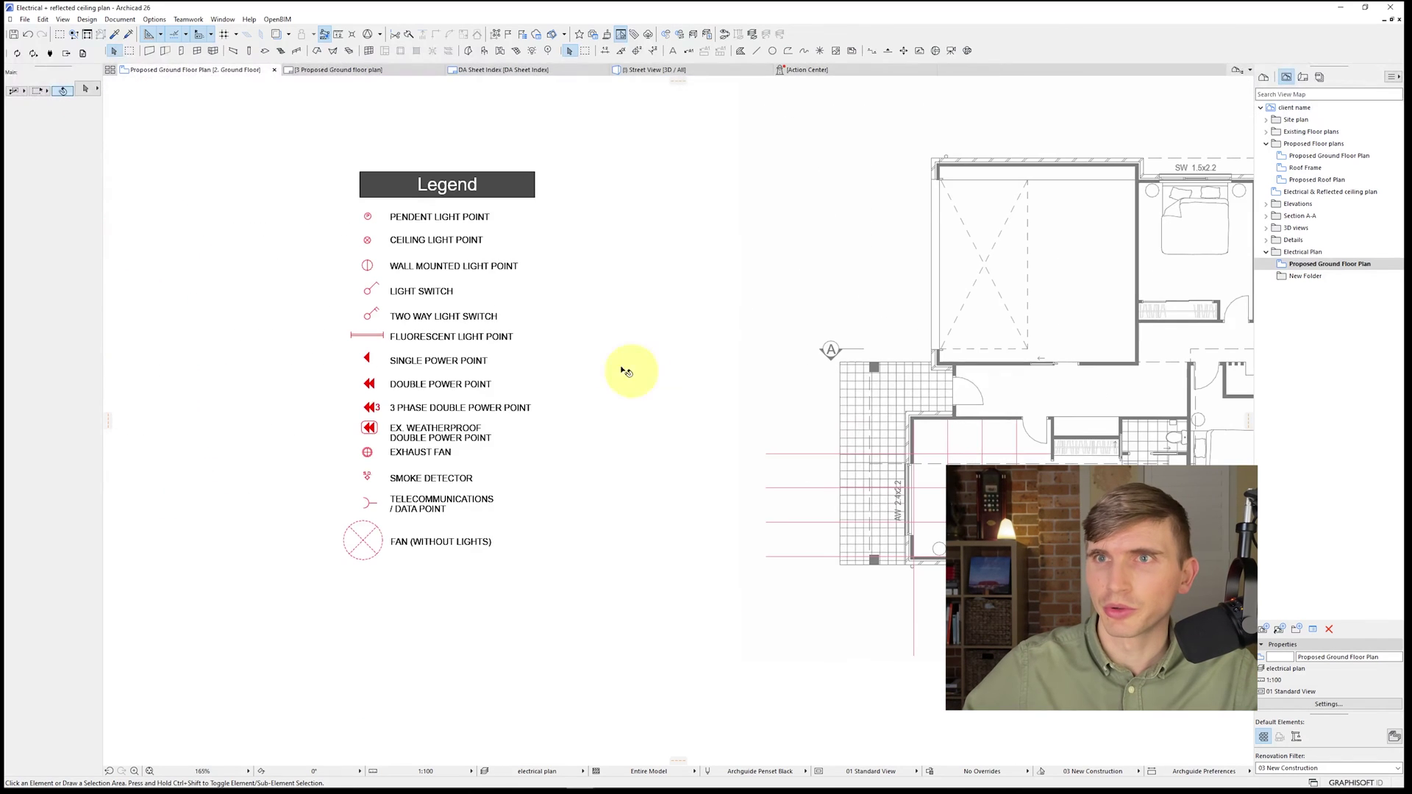
click(368, 241)
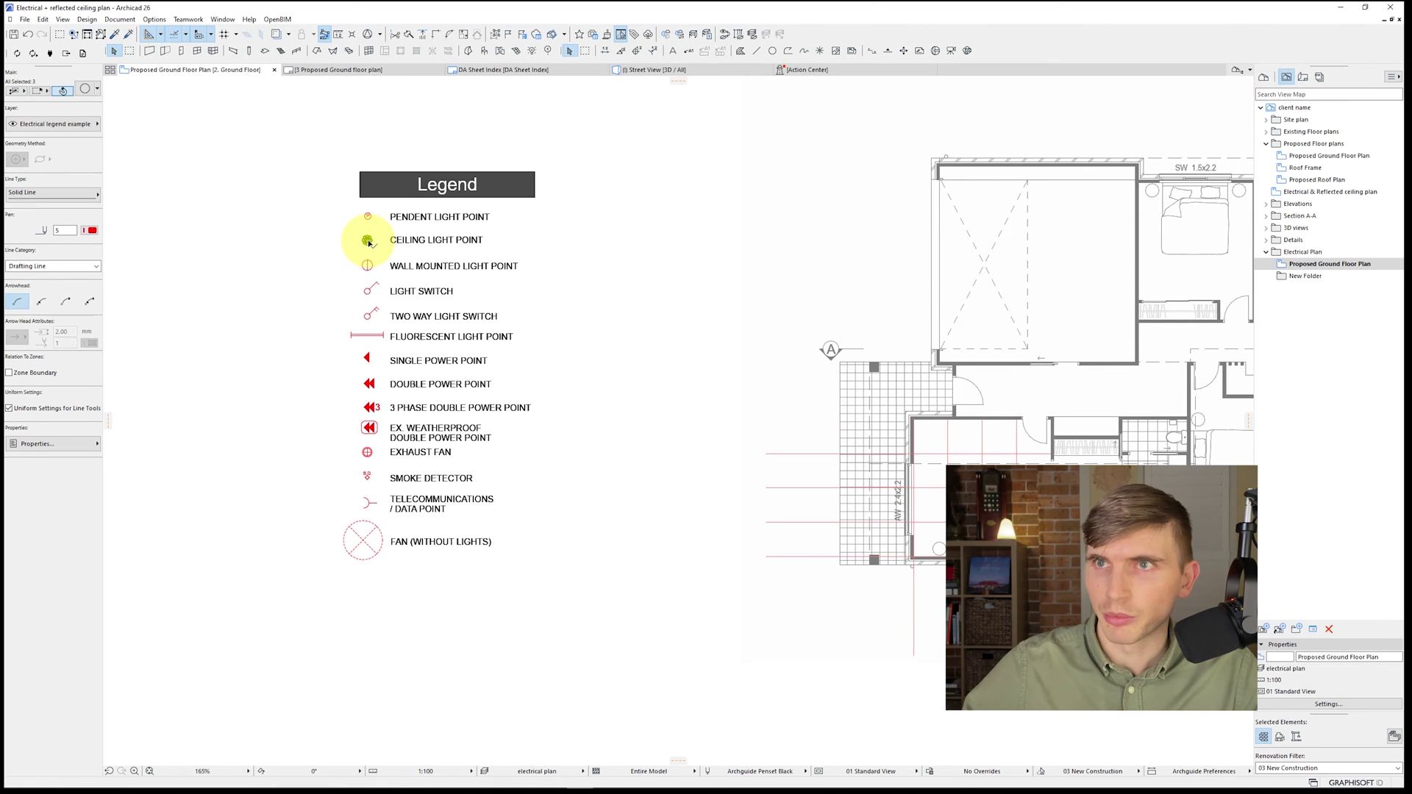
click(368, 241)
scroll(956, 442, up, 5)
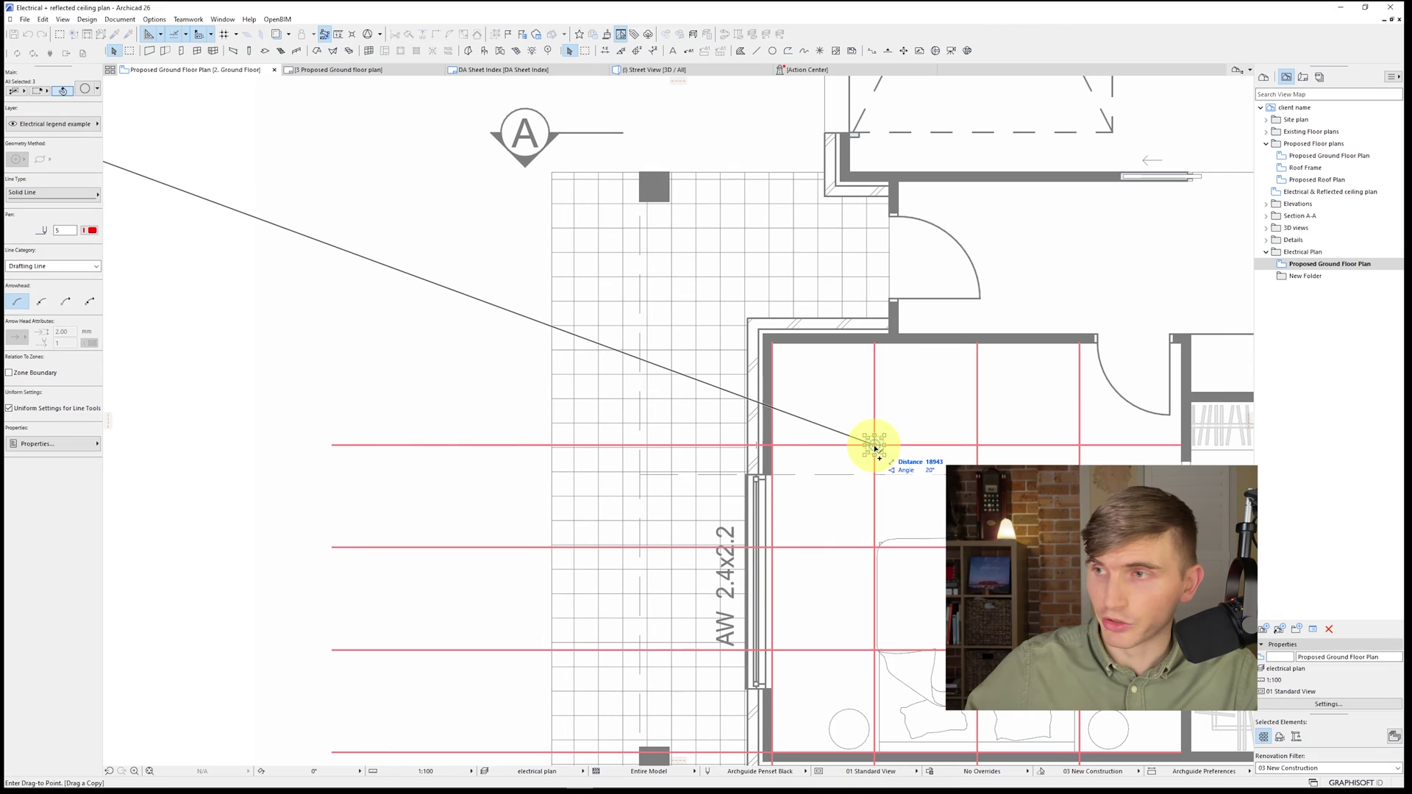
click(875, 447)
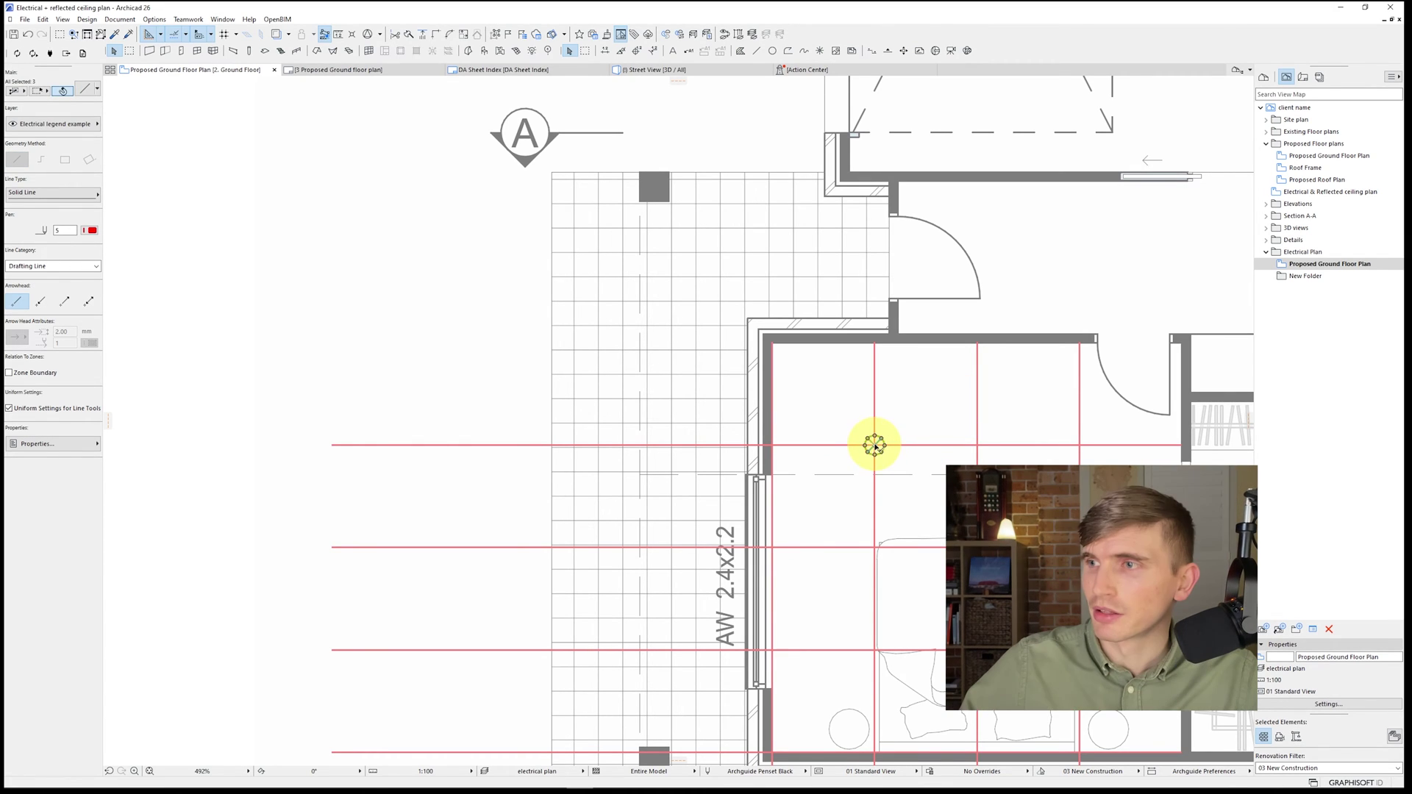
Step: Copy the ceiling light to the bedroom's upper-right guide intersection, then copy both lights to the matching lower intersections
key(ctrl+shift+d)
click(875, 447)
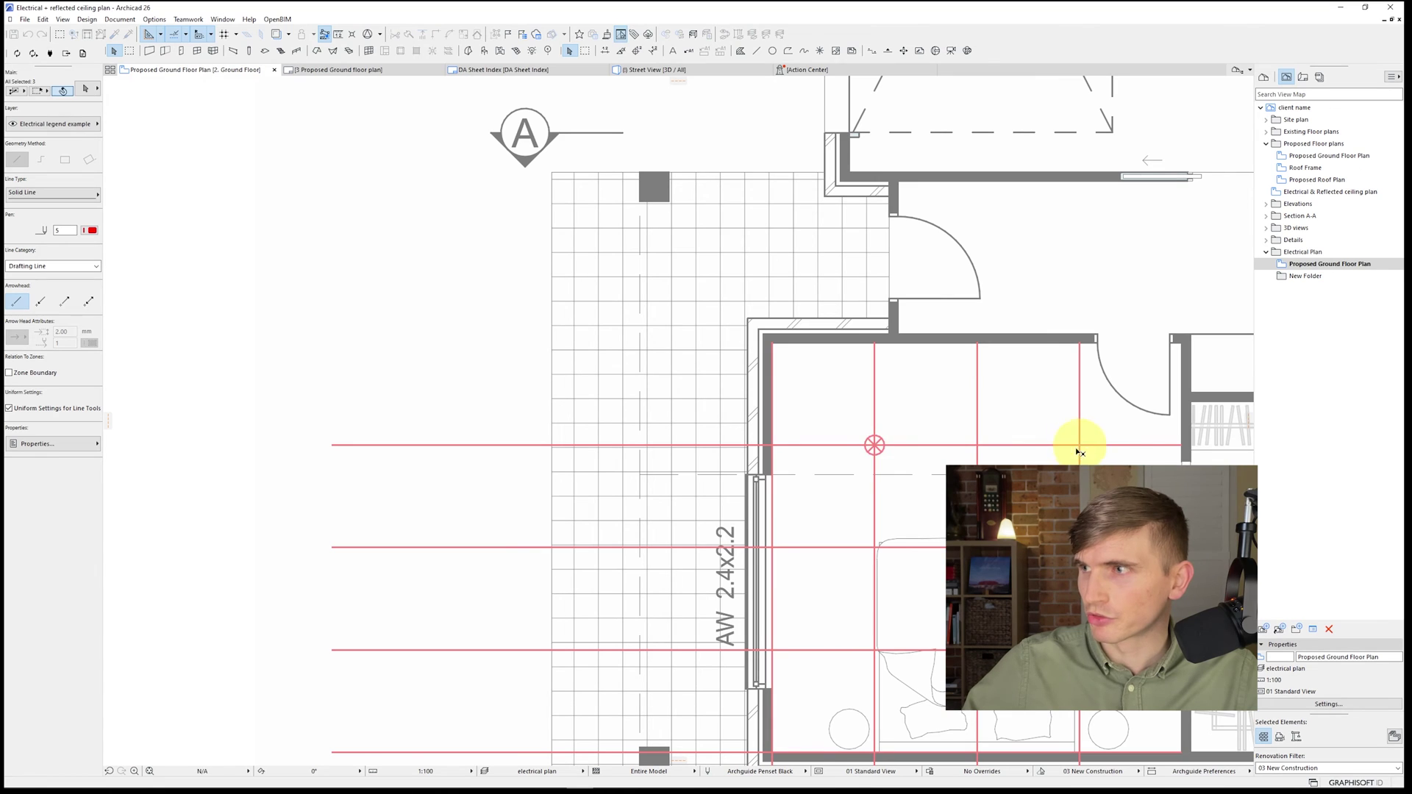
click(1078, 444)
ctrl+click(876, 445)
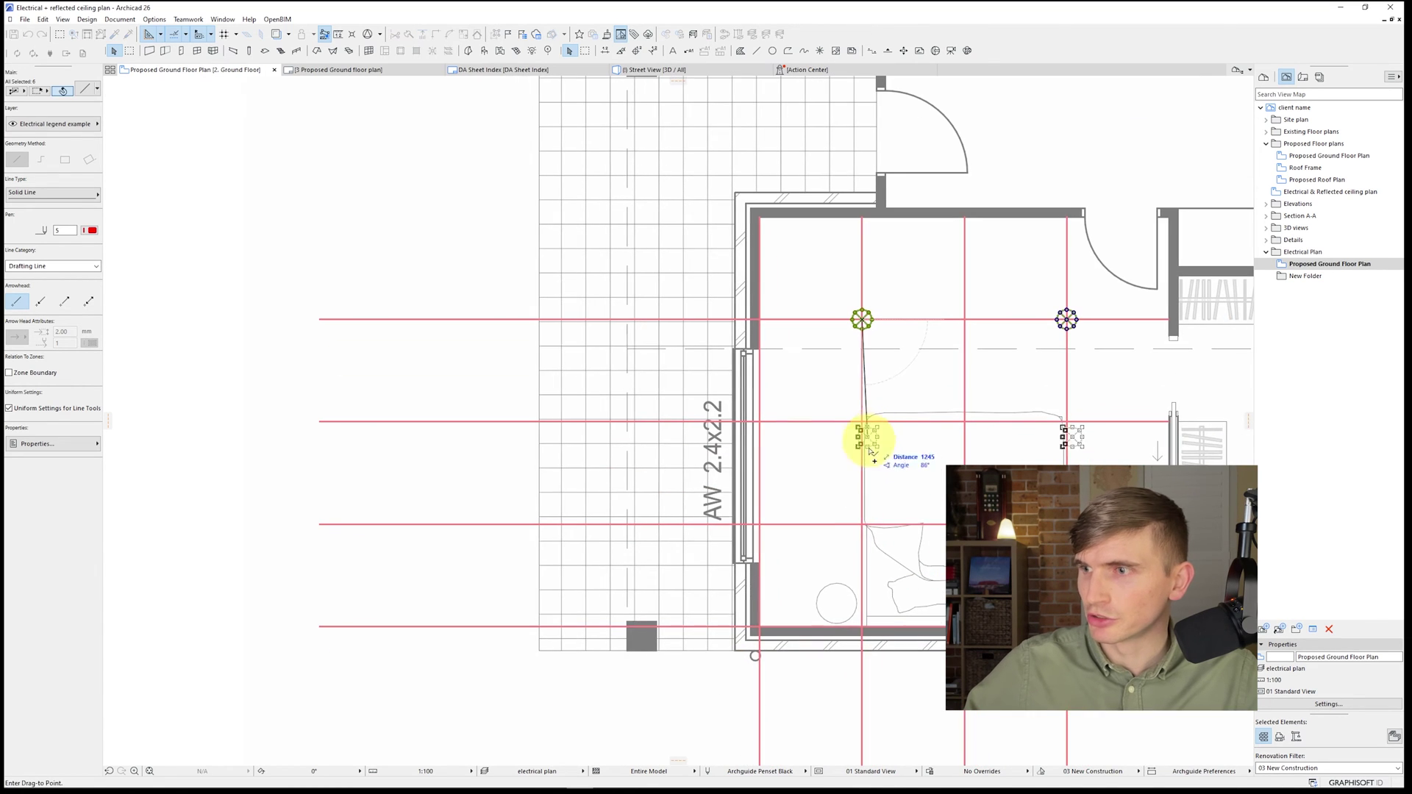
click(864, 526)
Step: Copy the fan (without lights) symbol from the legend to the centre guide intersection between the four ceiling lights
scroll(797, 542, down, 2)
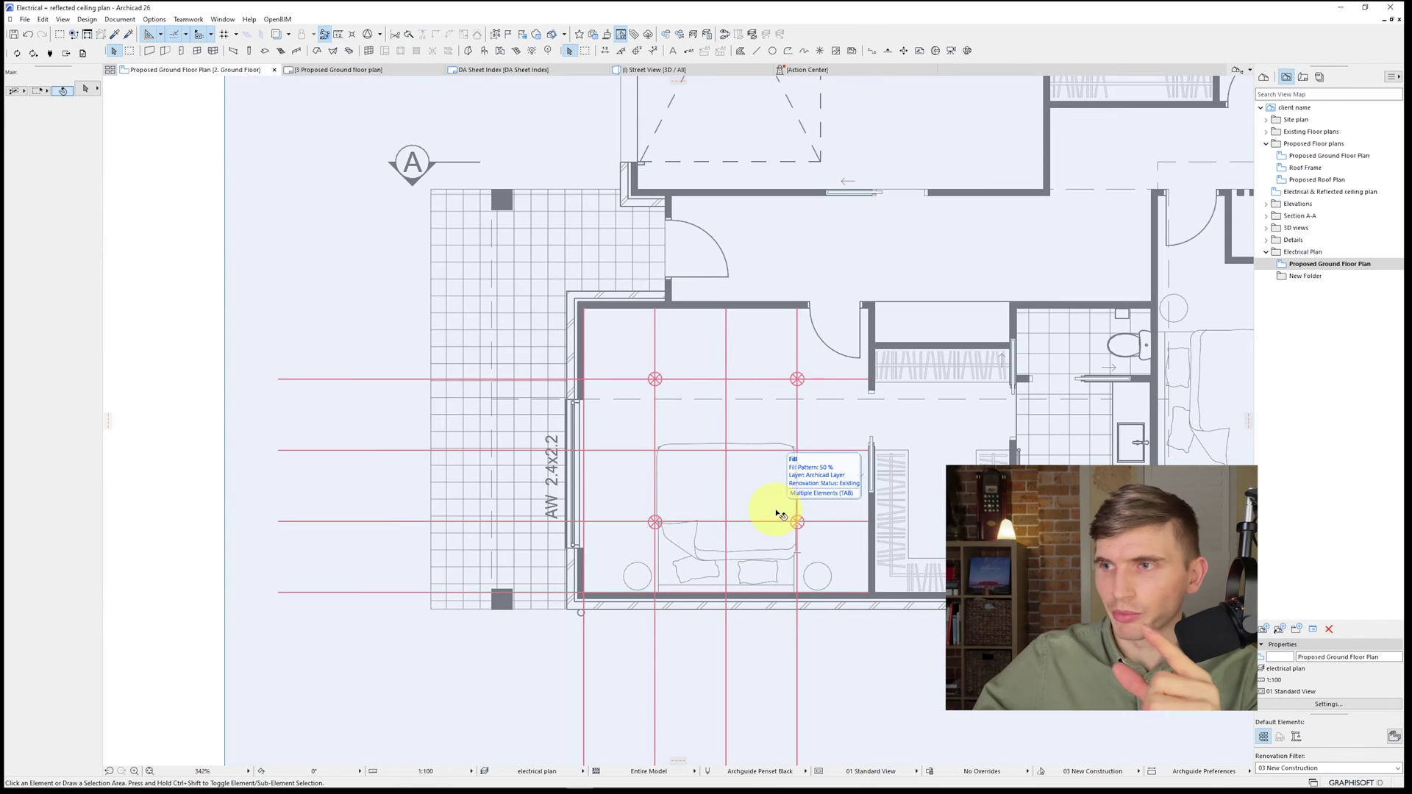
scroll(797, 445, down, 5)
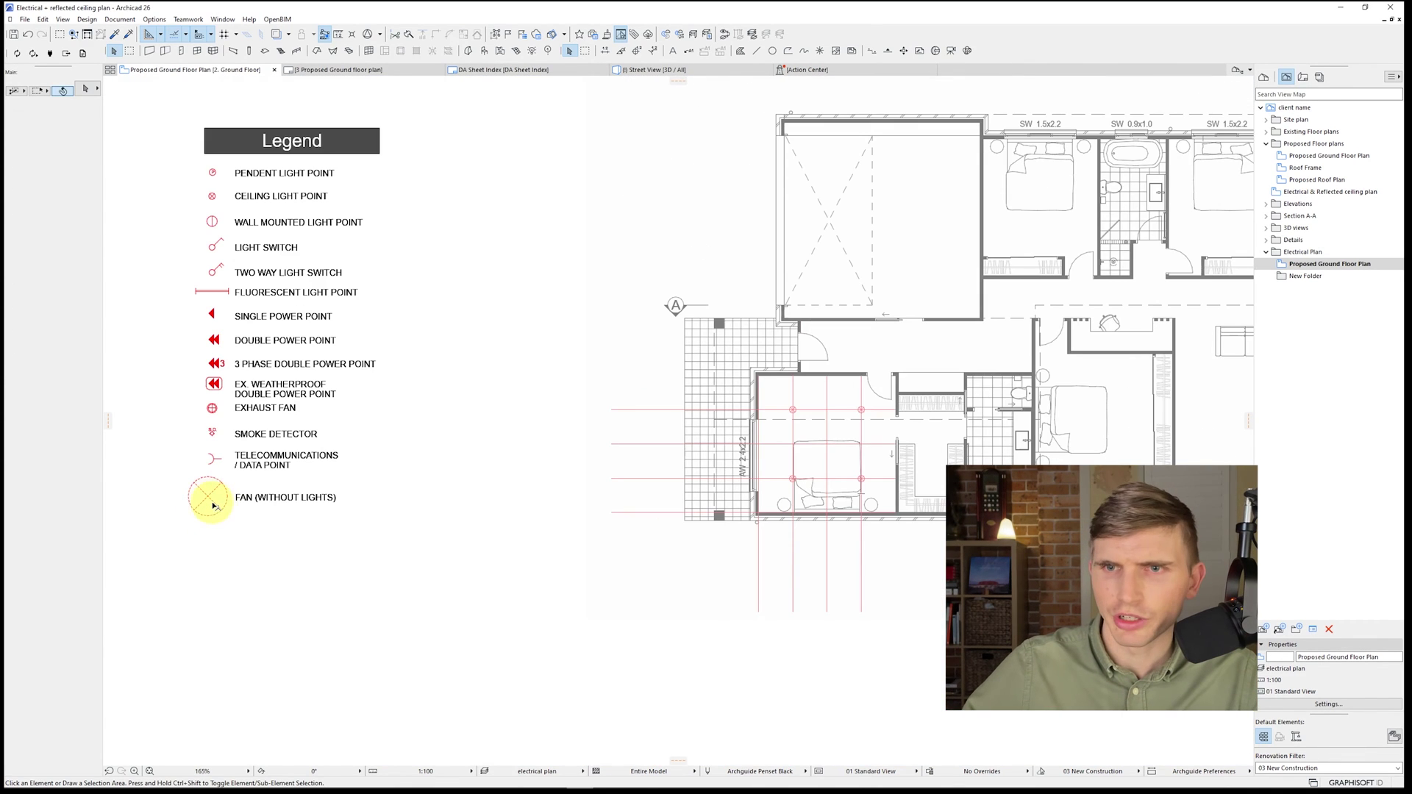
click(206, 509)
key(ctrl+d)
click(208, 499)
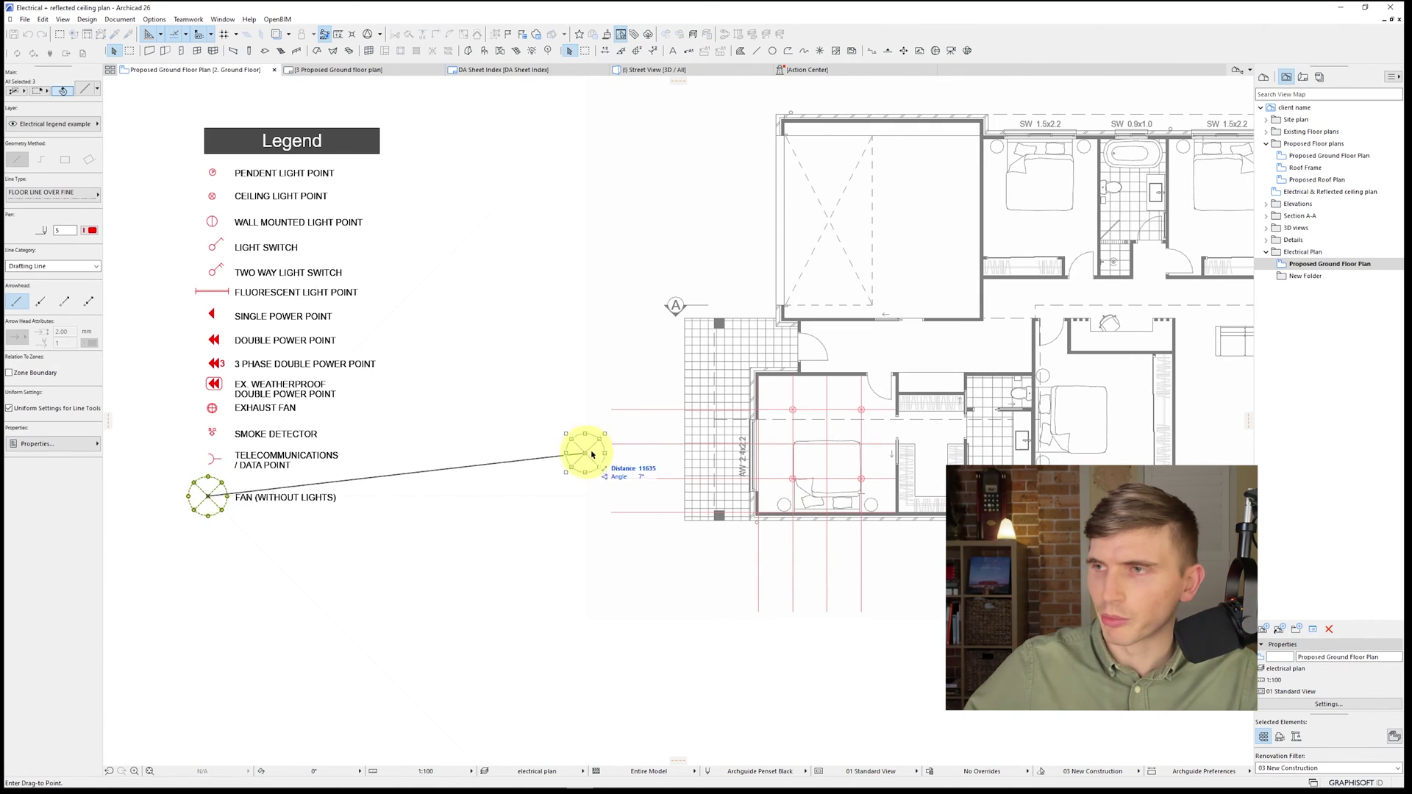
scroll(825, 448, up, 3)
click(818, 447)
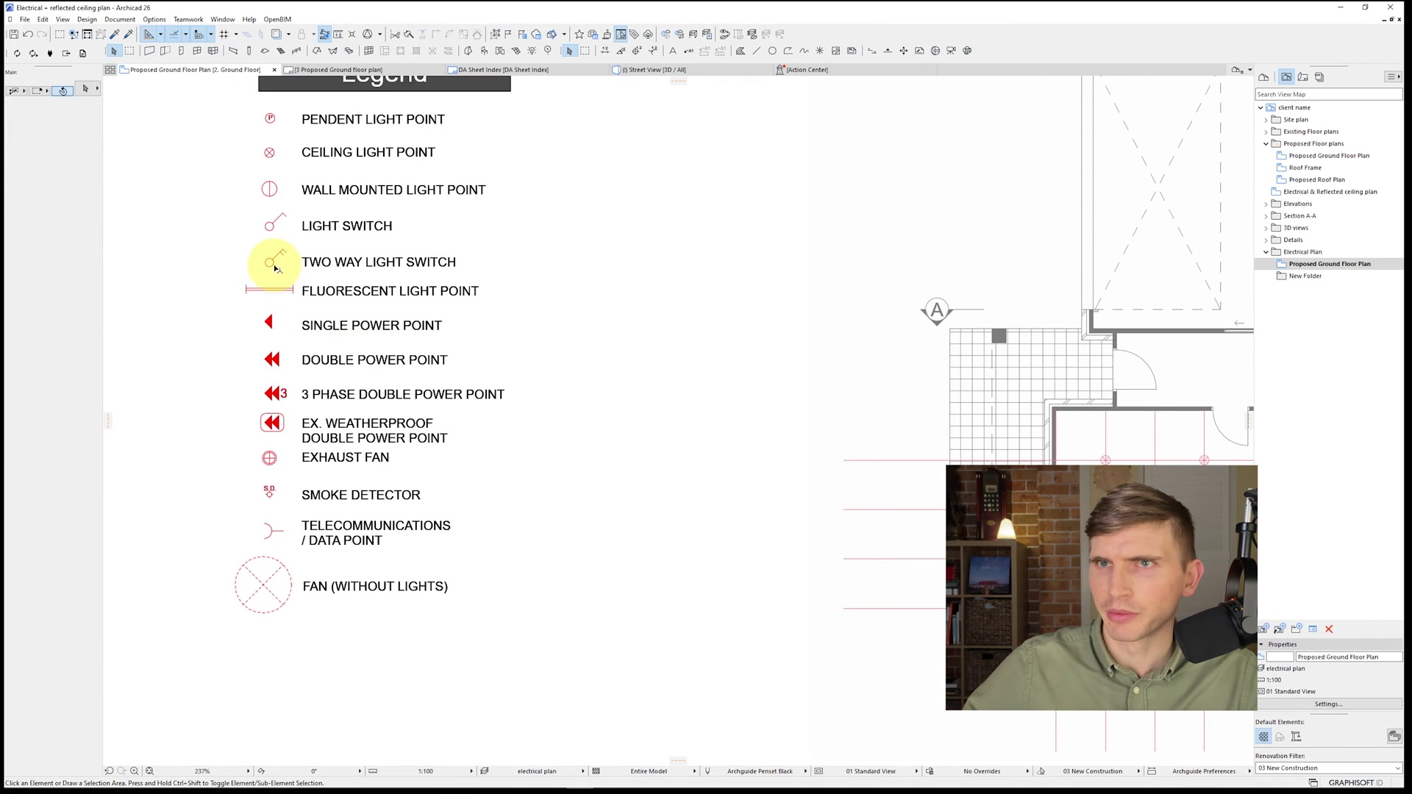
Step: Copy the light switch symbol from the legend to the bedroom's upper wall beside the door and mirror it into the room
click(274, 227)
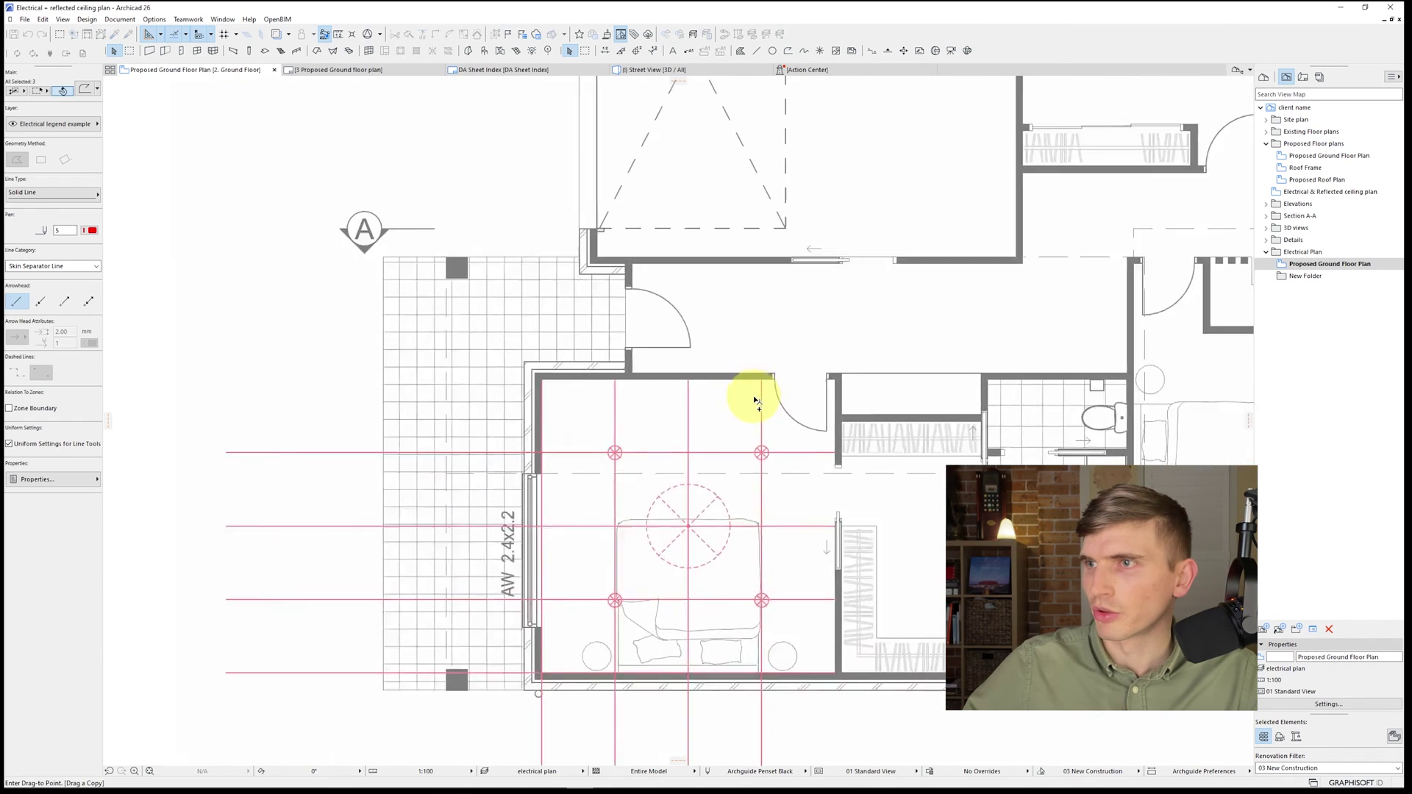
scroll(750, 394, up, 2)
key(ctrl+v)
key(ctrl+m)
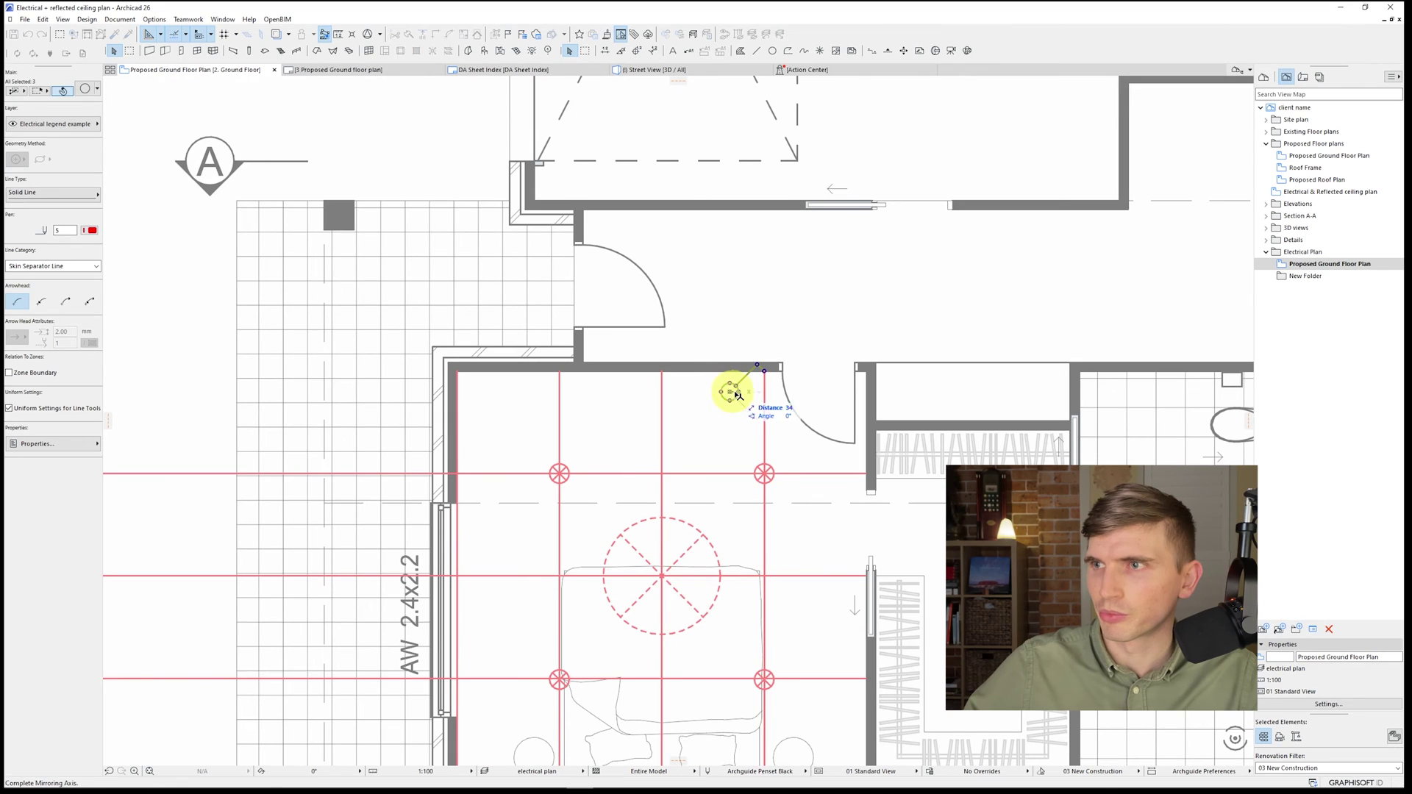
click(787, 393)
Step: Place a second copy of the light switch directly beside the first on the wall next to the bedroom door
key(ctrl+d)
click(729, 384)
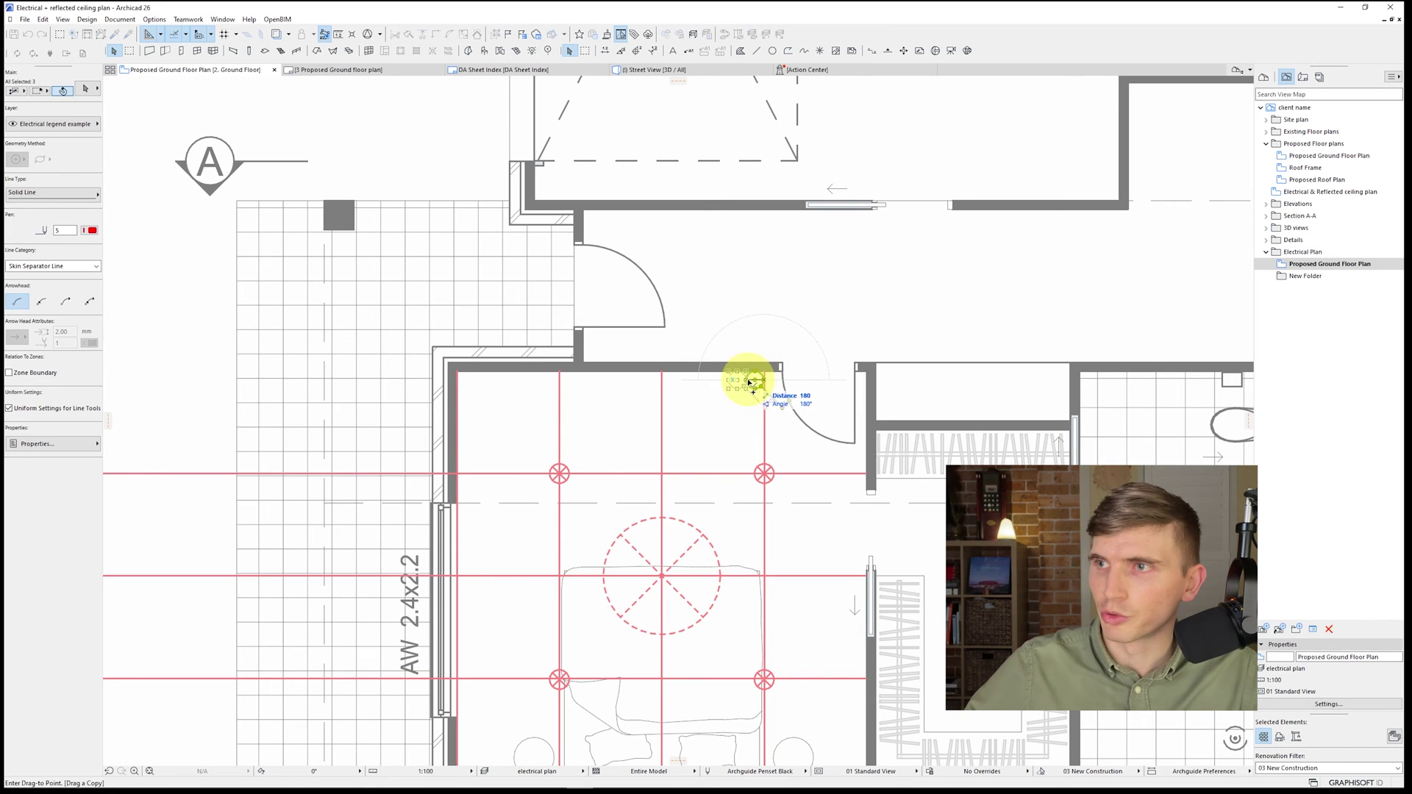
click(748, 382)
key(Escape)
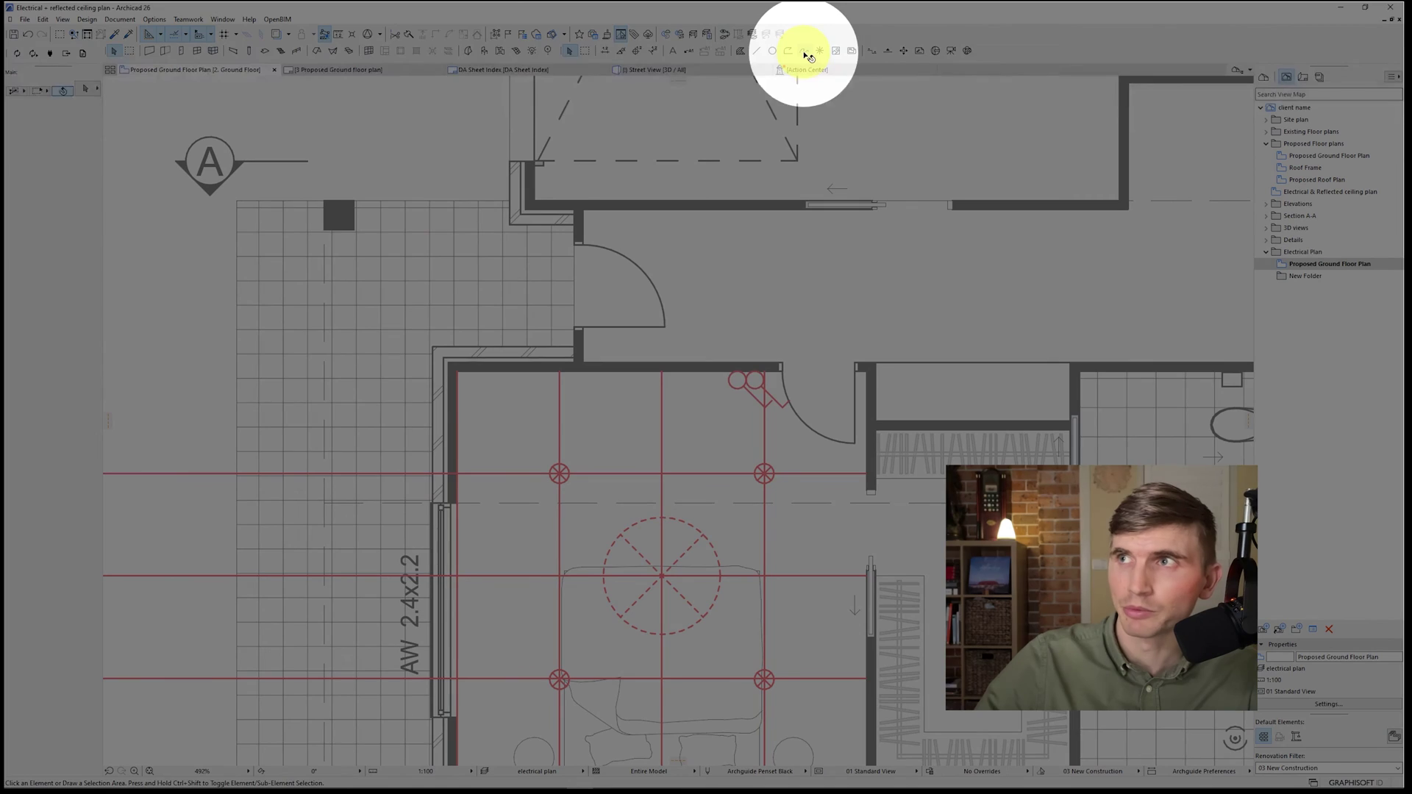
Step: Draw a spline from the outer light switch through the four ceiling lights, ending at the light nearest the door
click(806, 51)
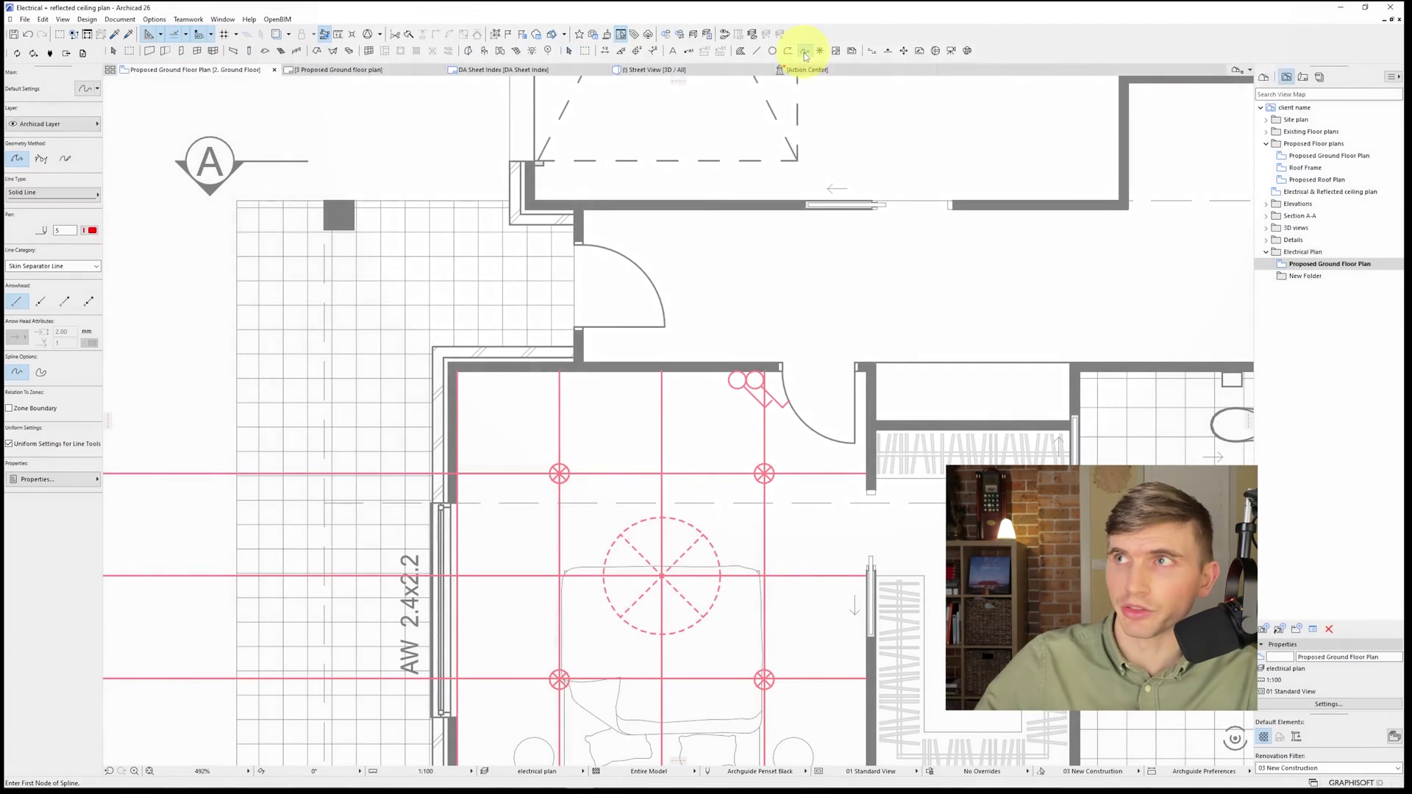
click(730, 380)
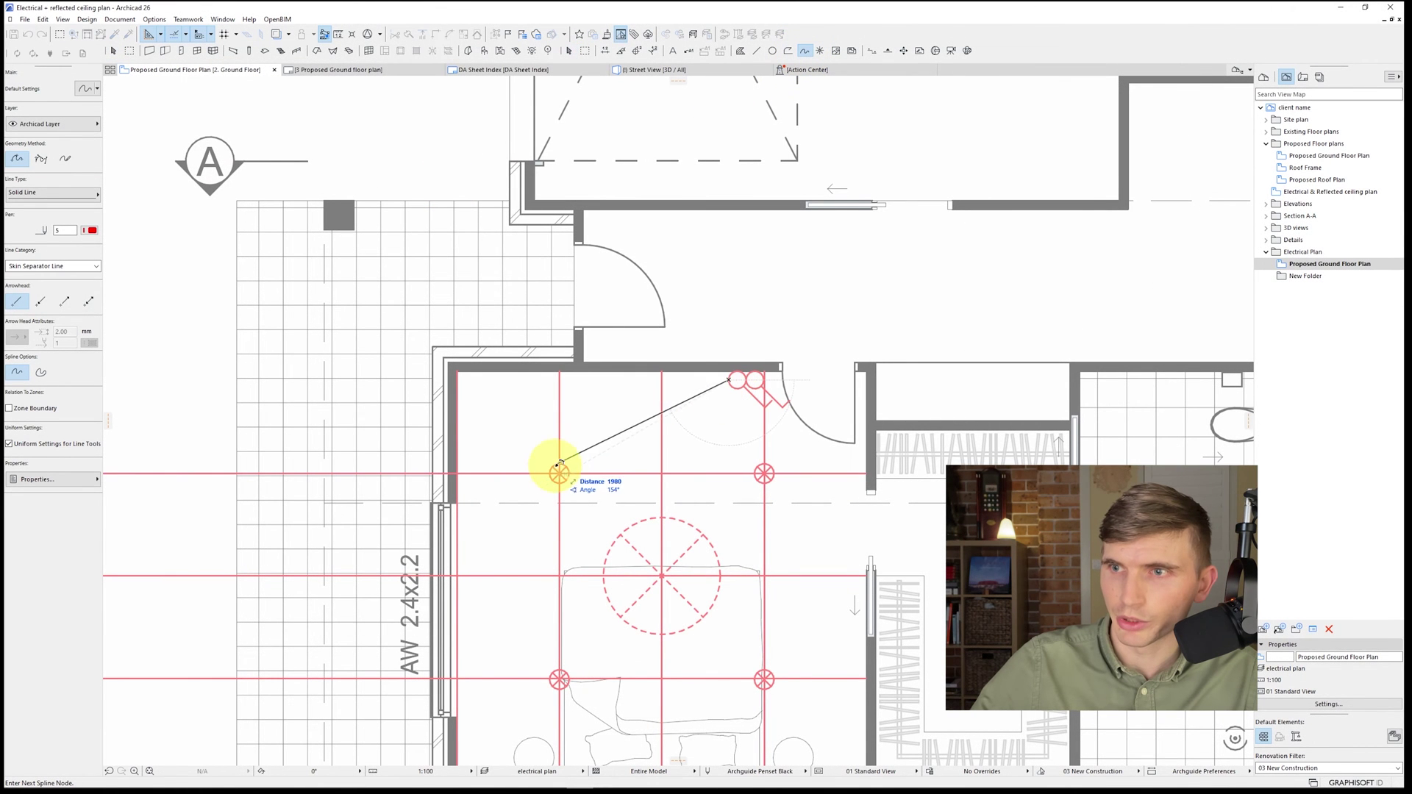
click(558, 474)
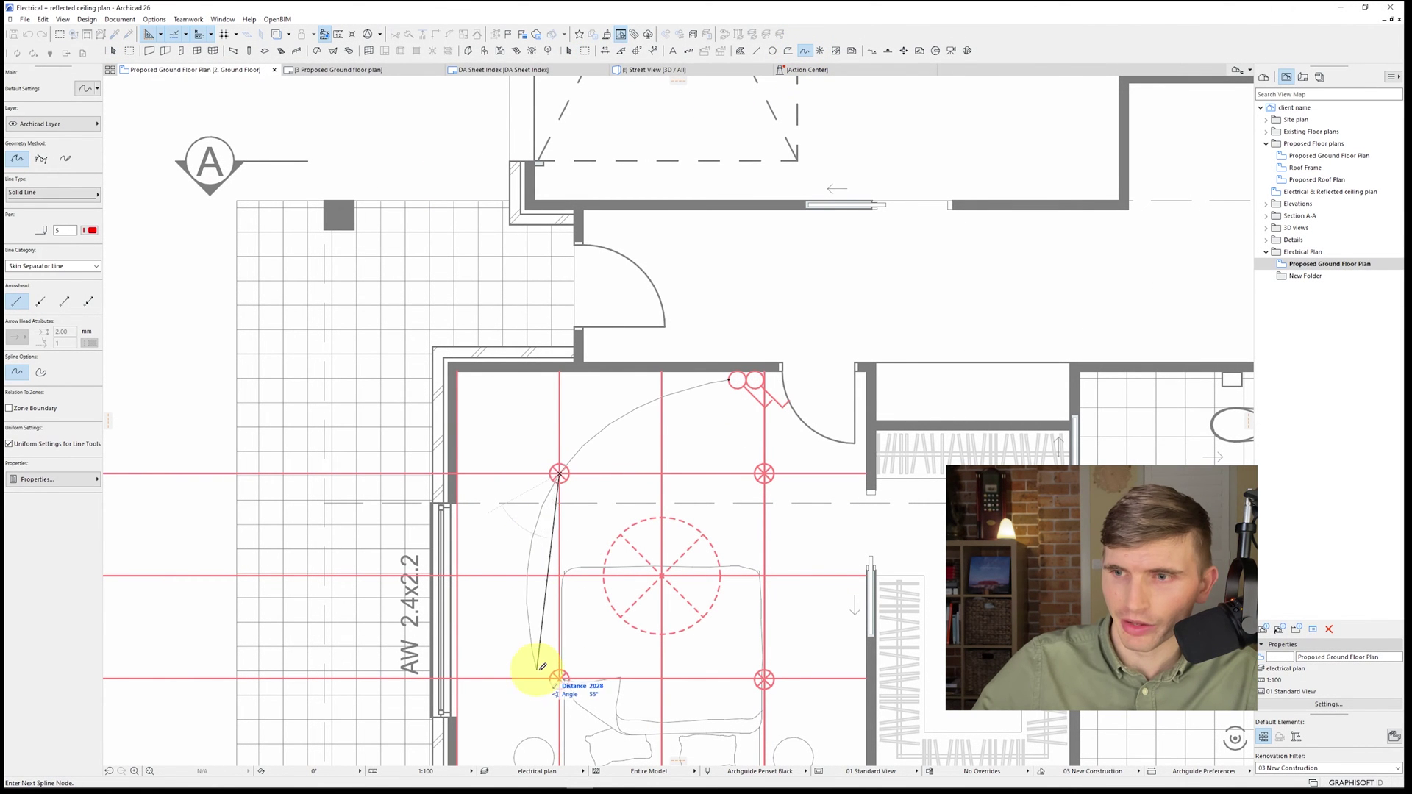
click(559, 678)
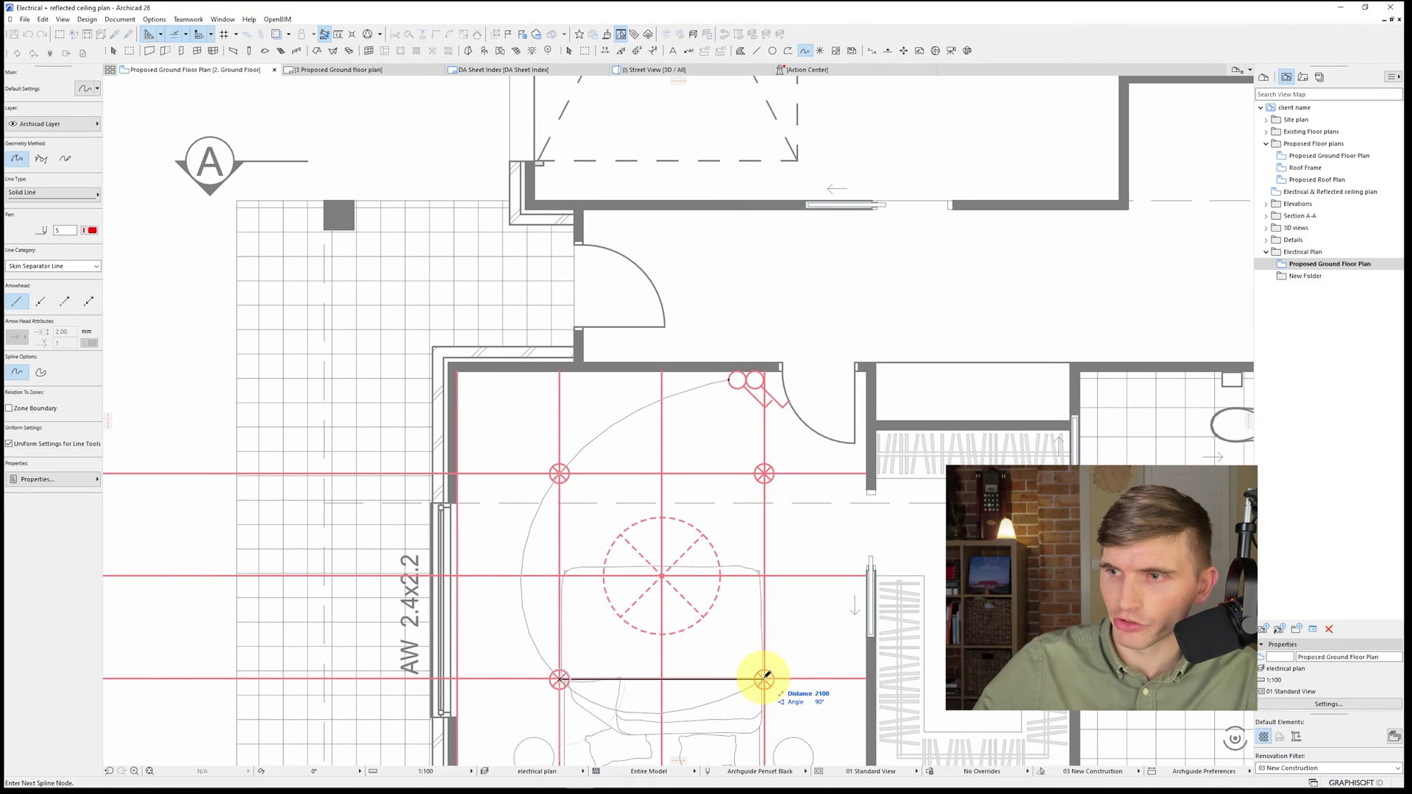
click(766, 676)
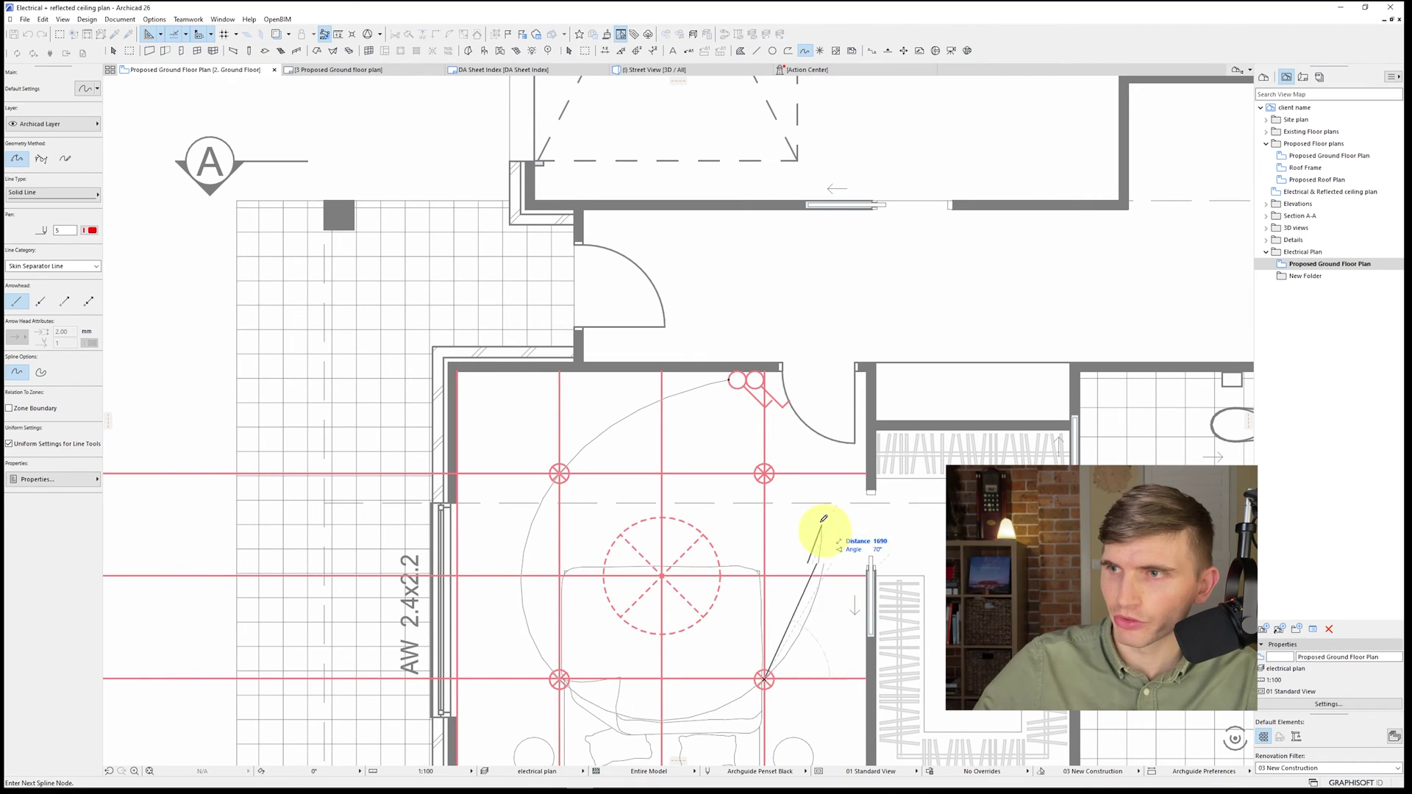
click(765, 472)
click(765, 472)
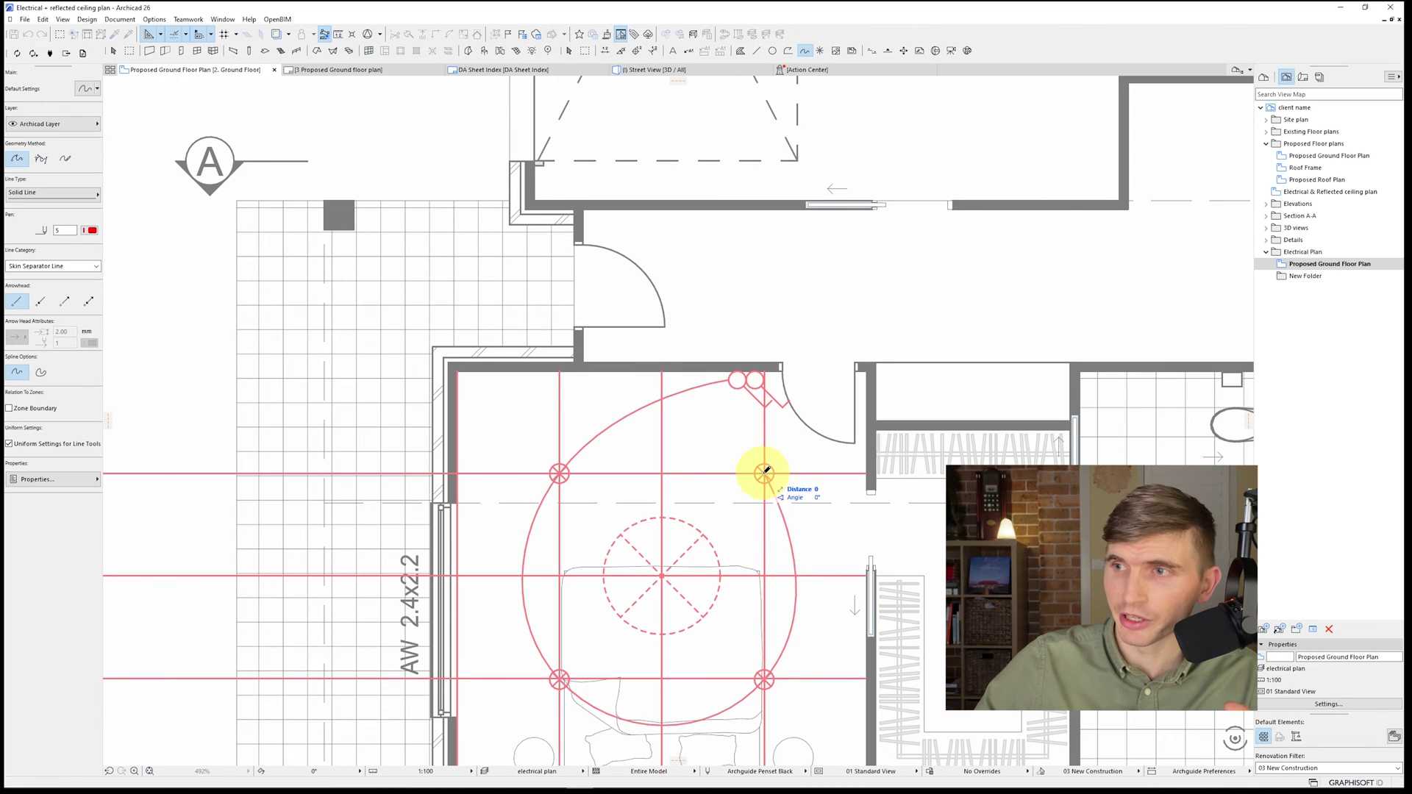
key(Escape)
Step: Set the wiring spline's line type to FLOOR-LINE OVER FINE
click(786, 526)
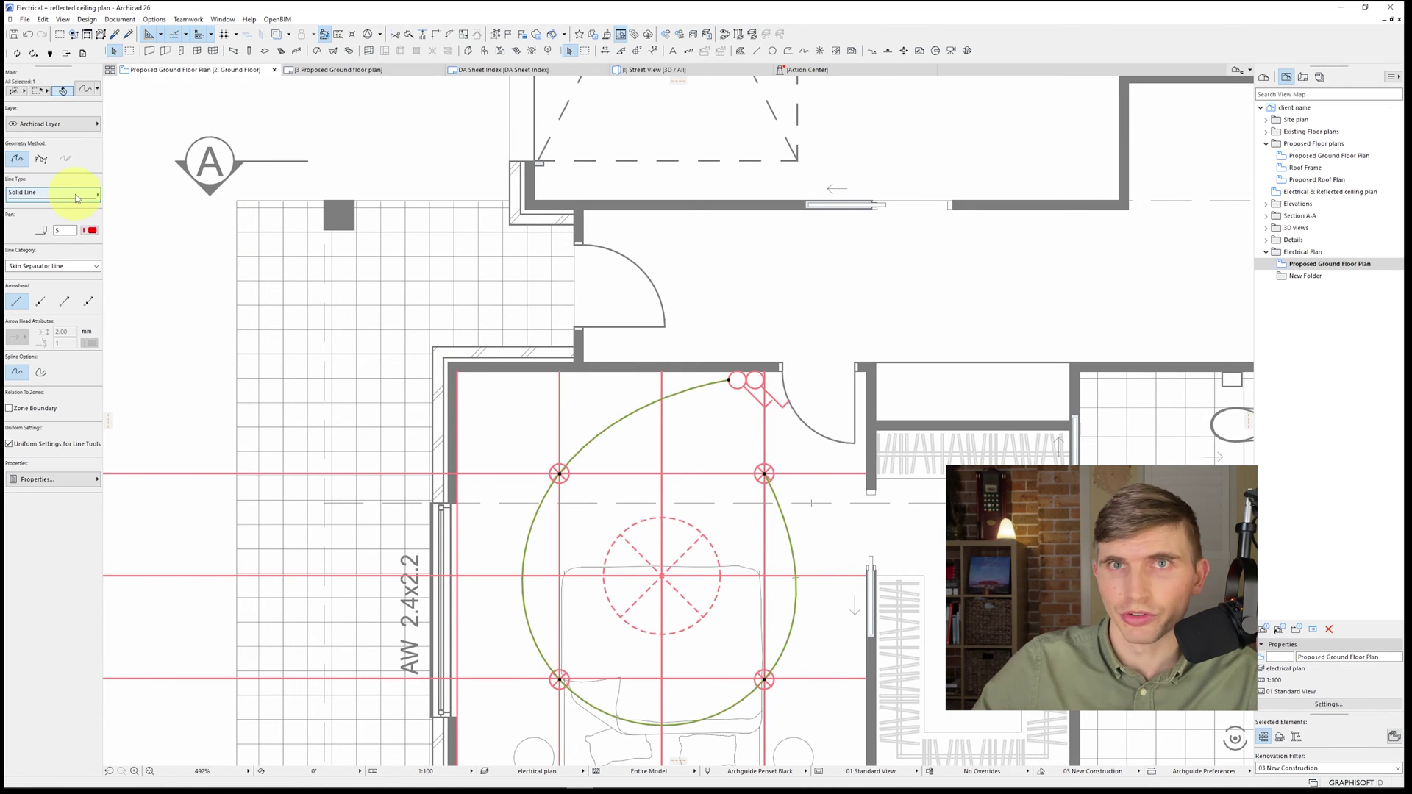
click(69, 193)
click(139, 243)
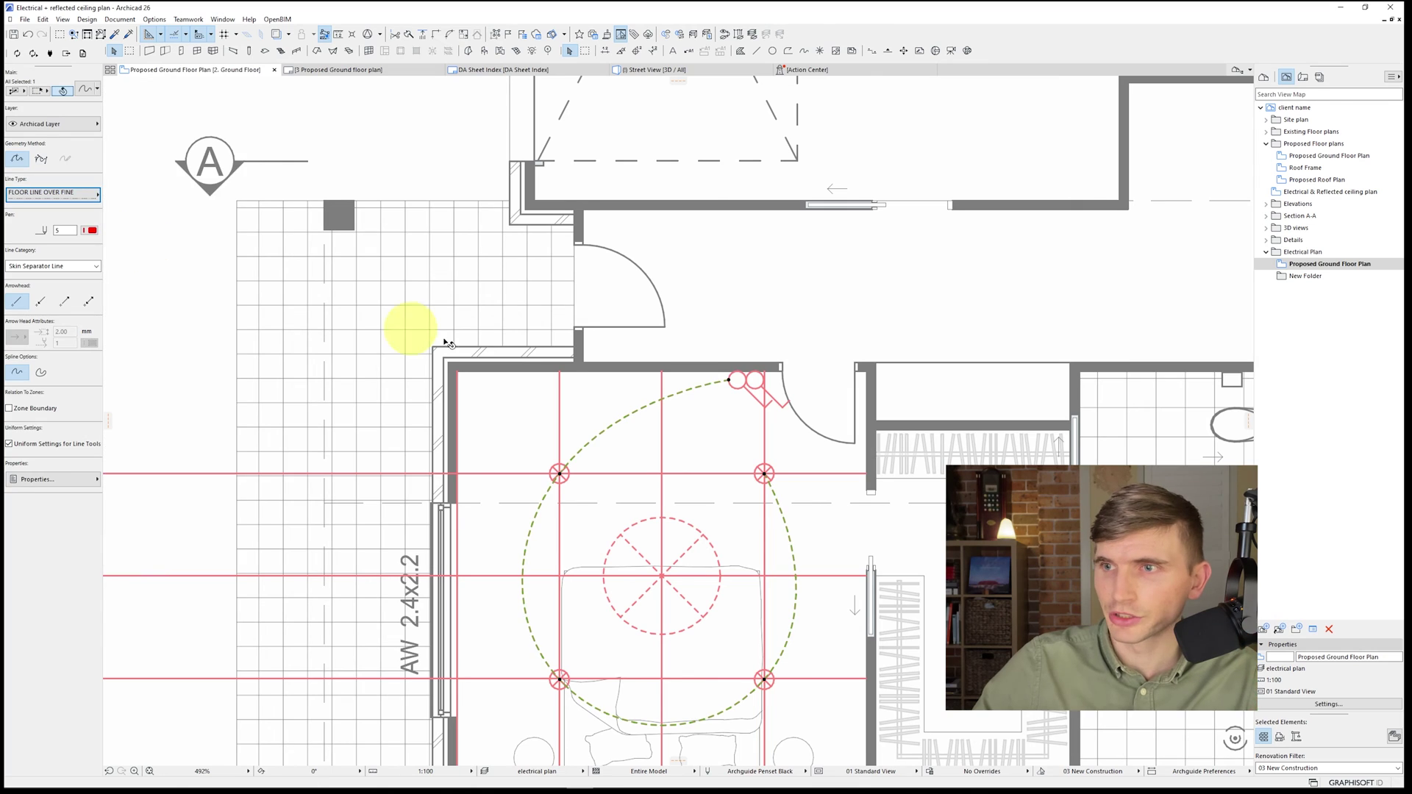
key(Escape)
Step: Cut the bedroom's eight horizontal and vertical guide lines from the ground floor plan
scroll(680, 453, down, 3)
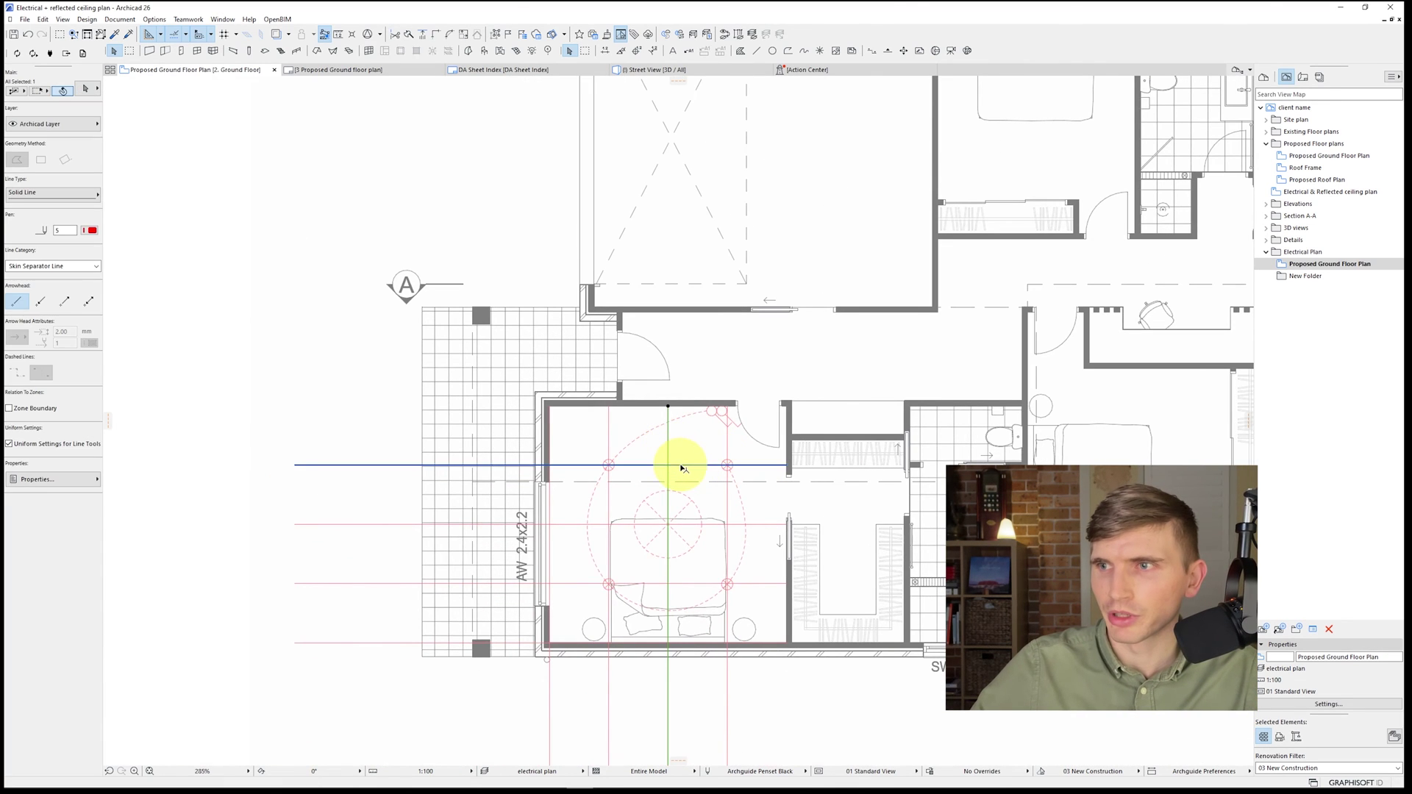
shift+click(674, 465)
shift+click(727, 446)
shift+click(740, 525)
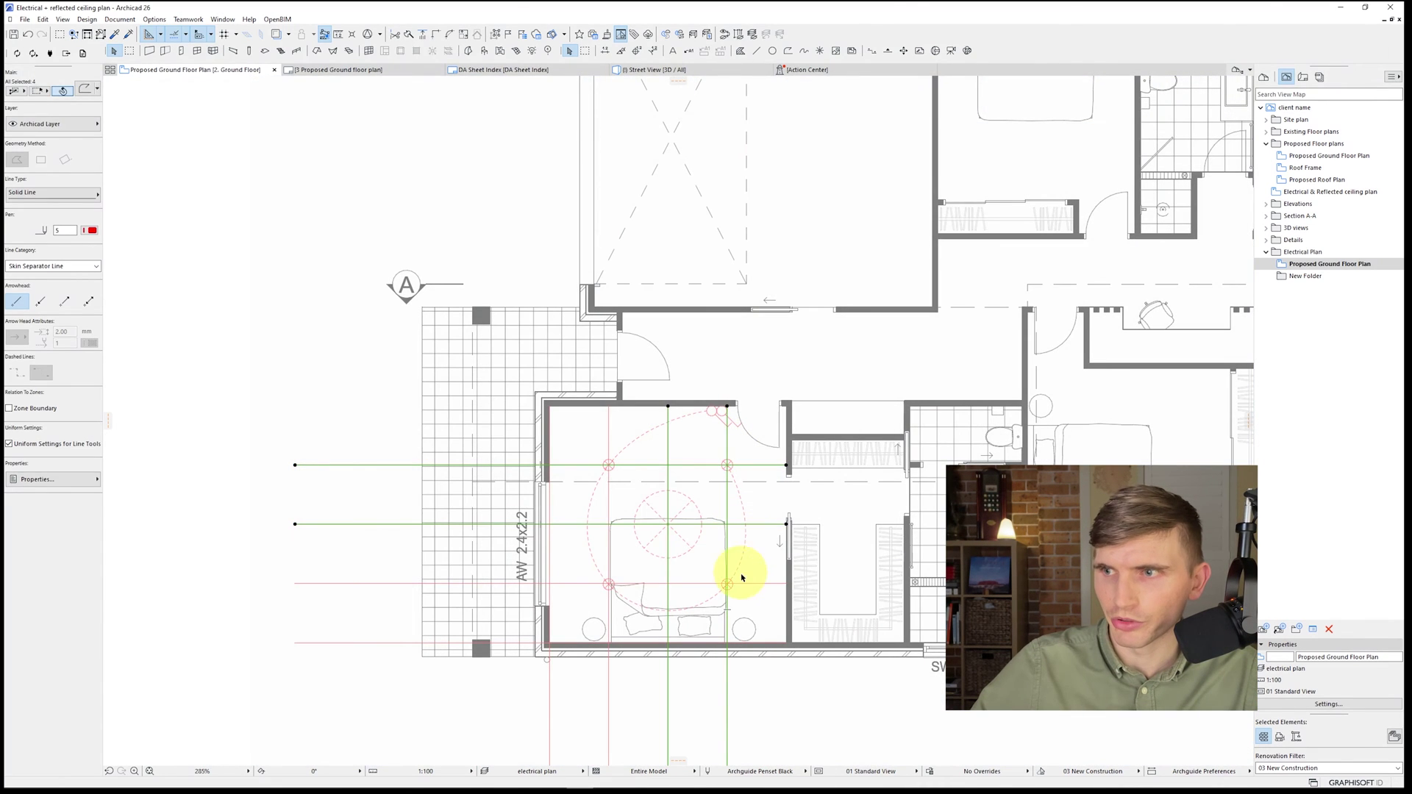
shift+click(742, 583)
shift+click(608, 613)
shift+click(549, 638)
shift+click(337, 643)
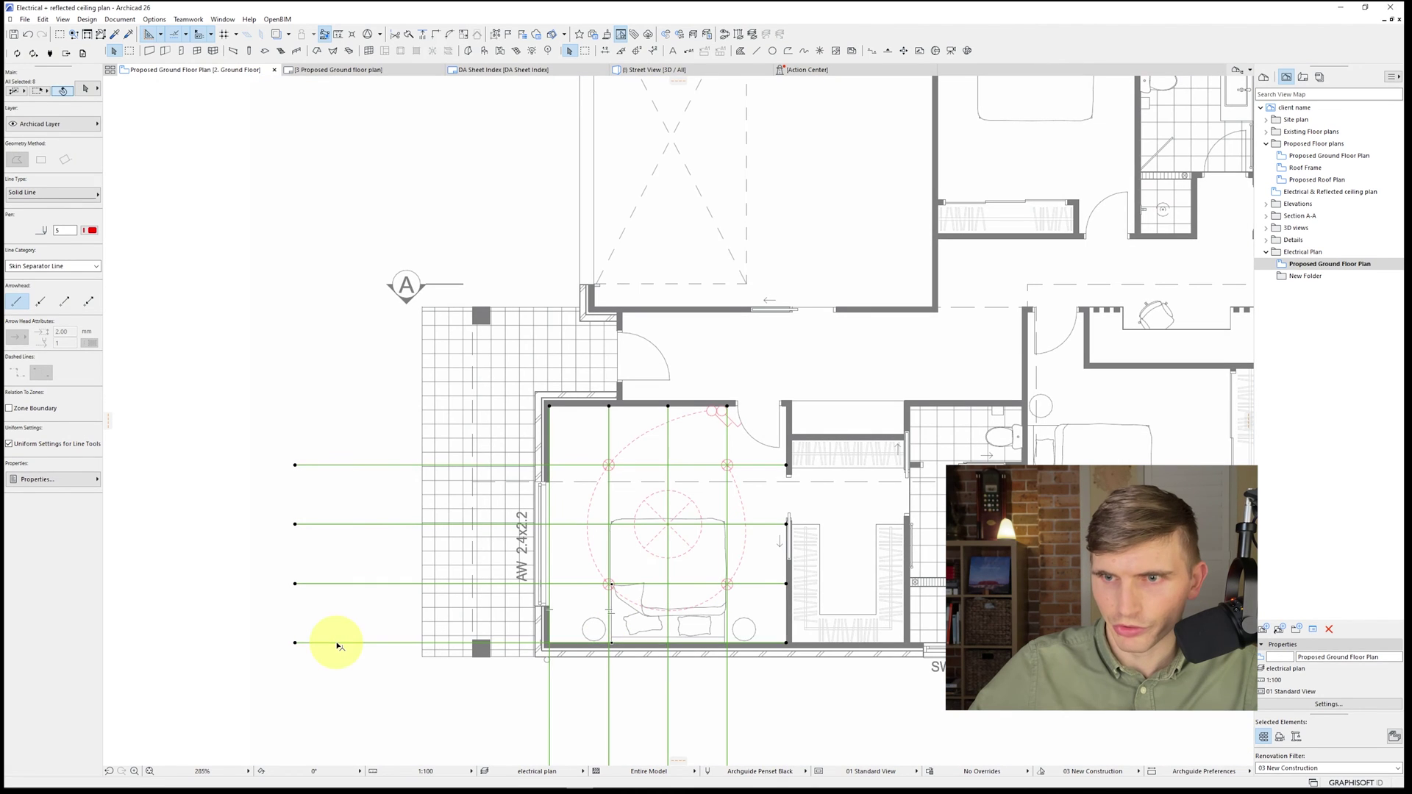
key(Delete)
Step: Paste the cut guide lines onto the Foundation storey at their original position, and return to the Ground Floor
key(ctrl+Down)
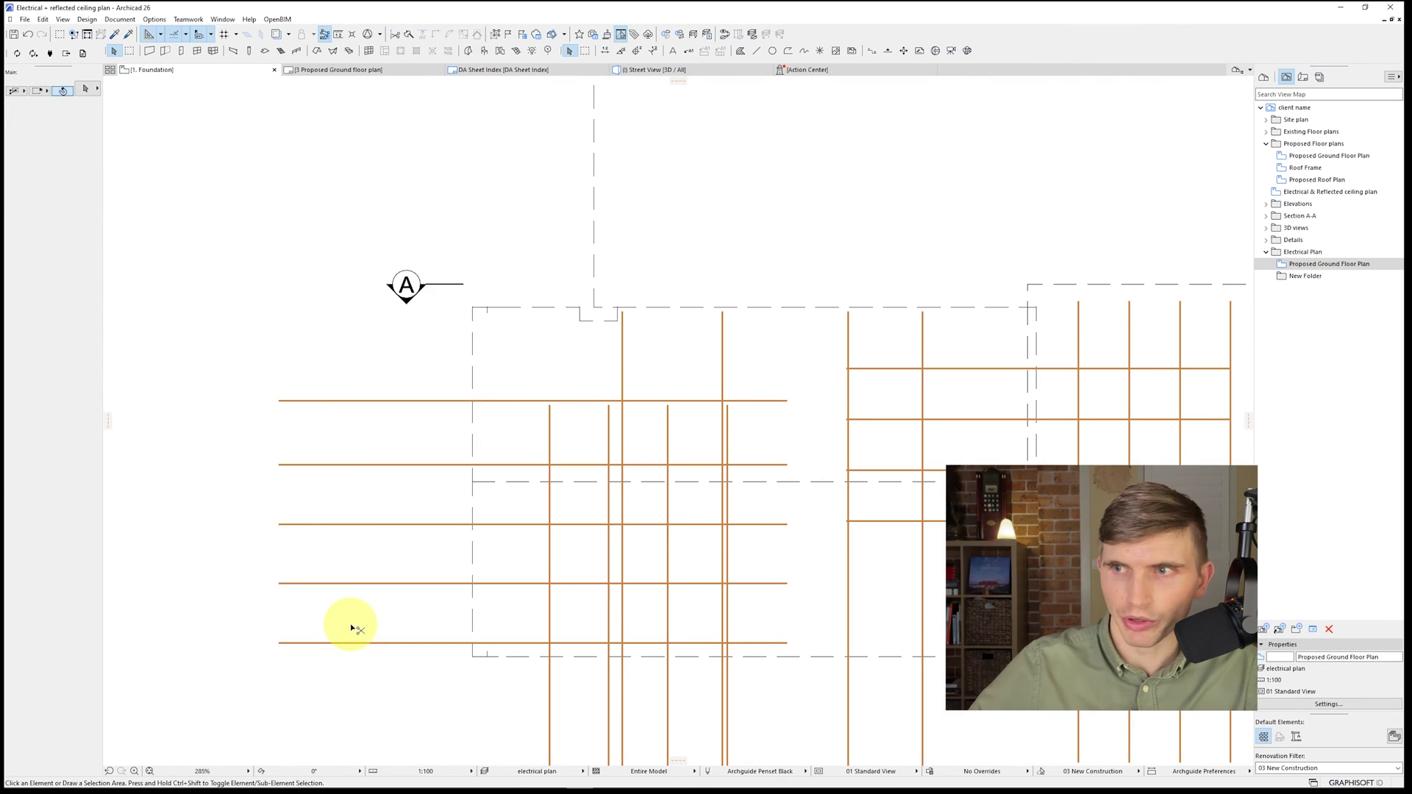
key(ctrl+v)
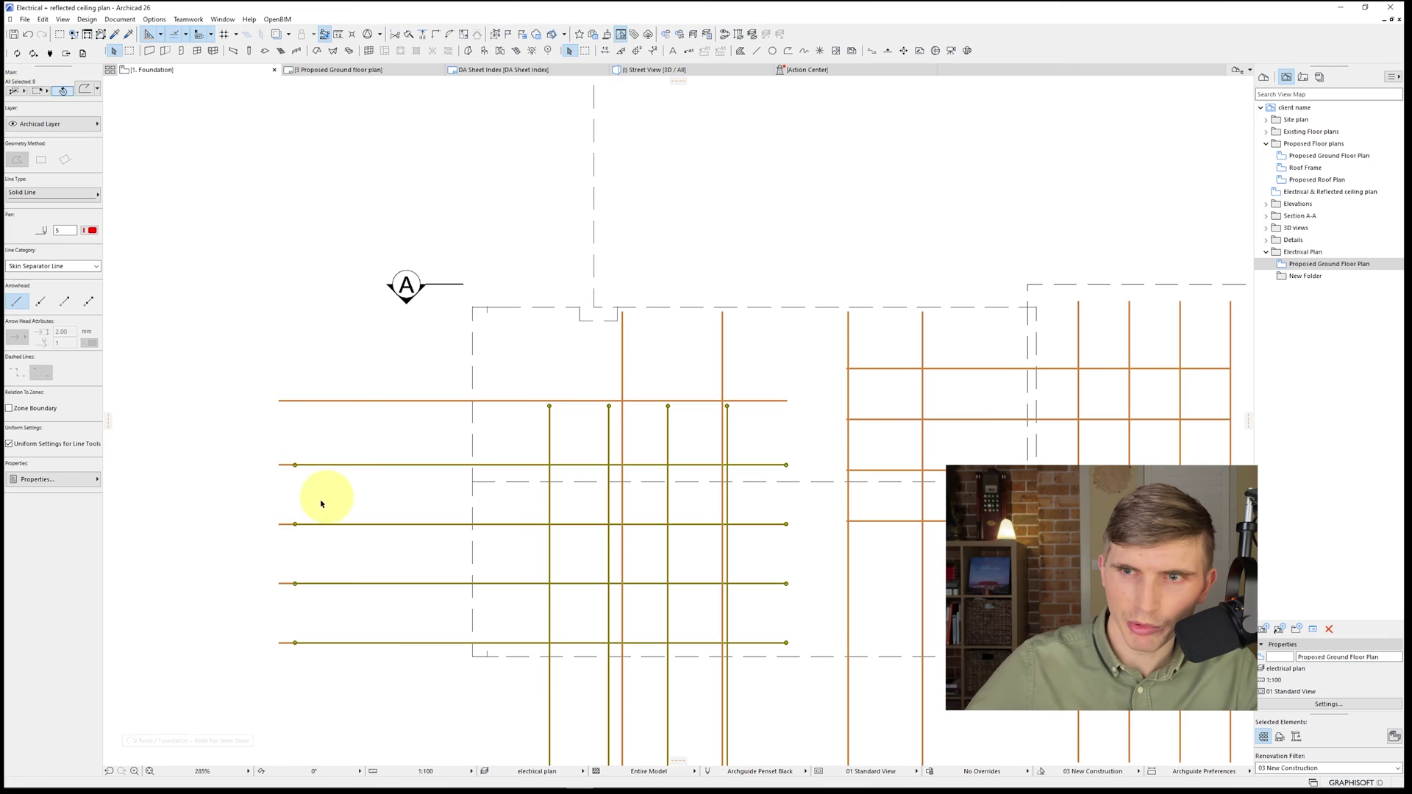
click(174, 451)
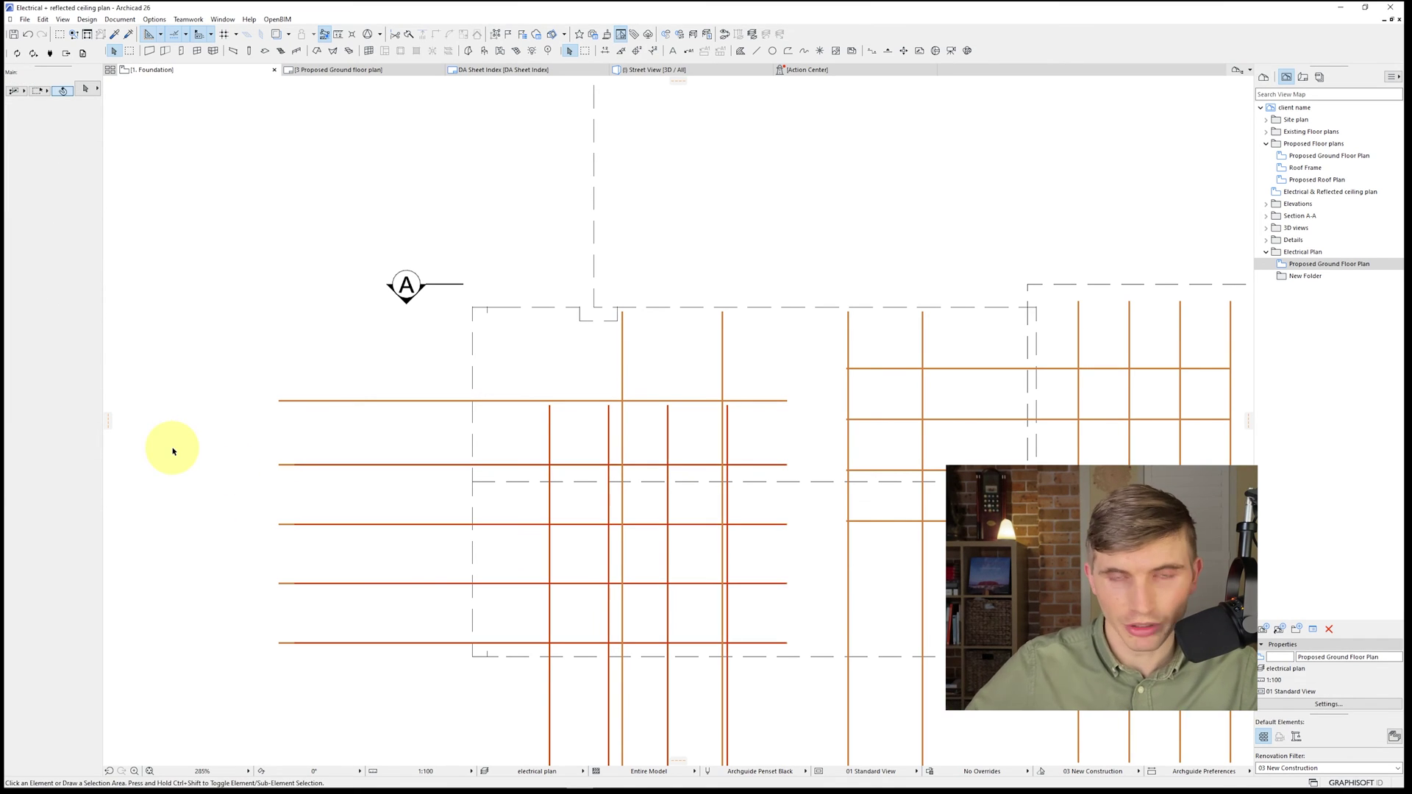
key(ctrl+Up)
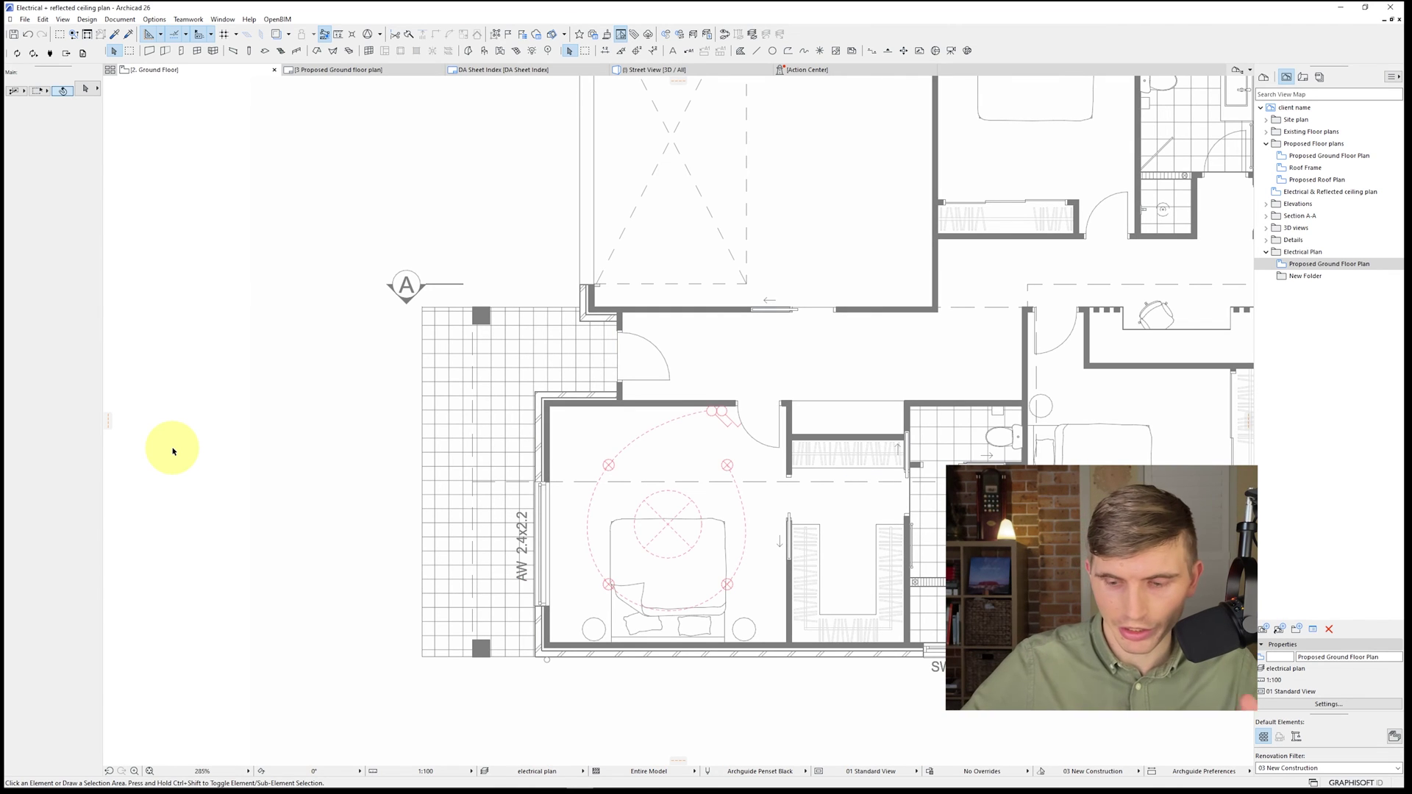
Step: Mirror both light switches beside the bedroom door about the vertical axis between them so their arms point away from the door
scroll(478, 450, down, 1)
middle_drag(609, 469, 616, 419)
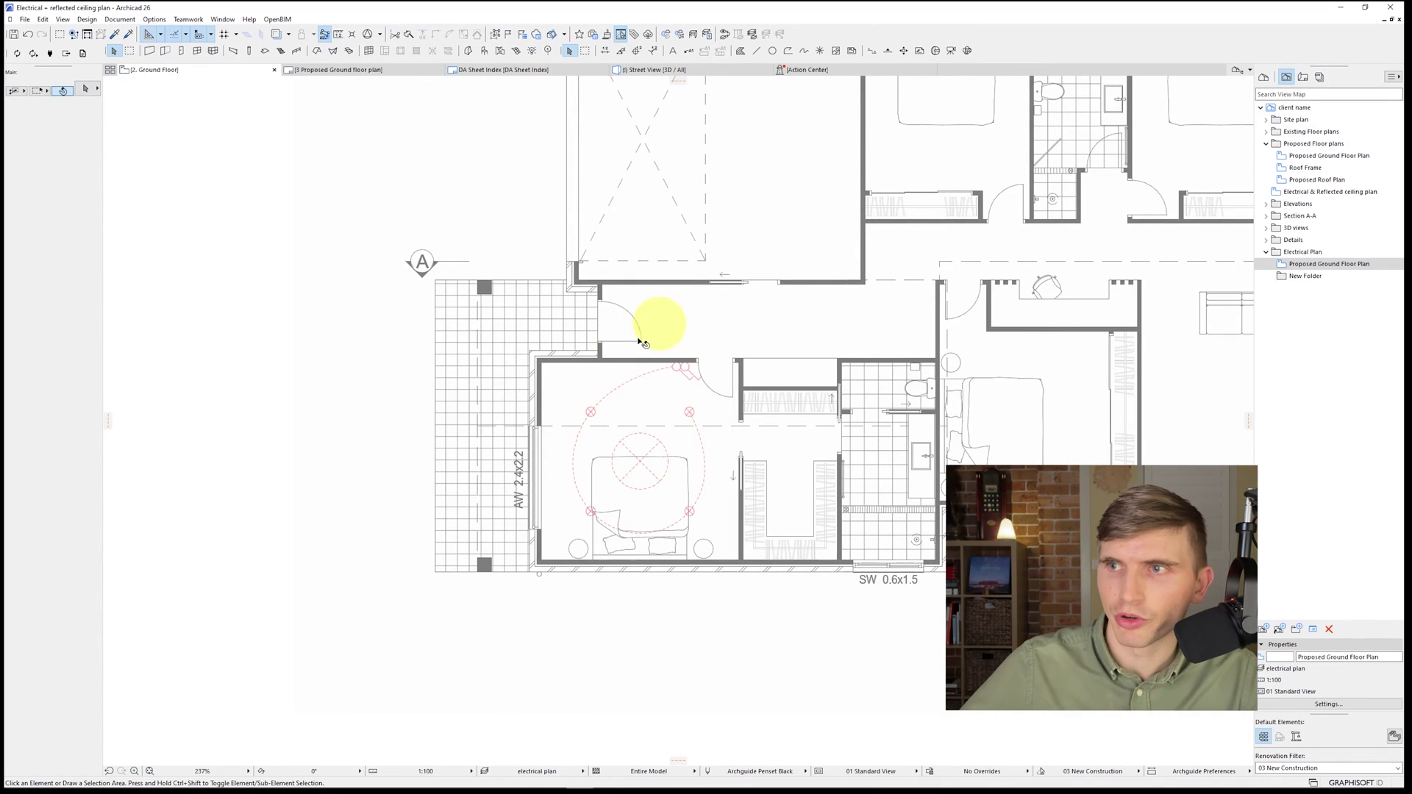
scroll(680, 410, up, 2)
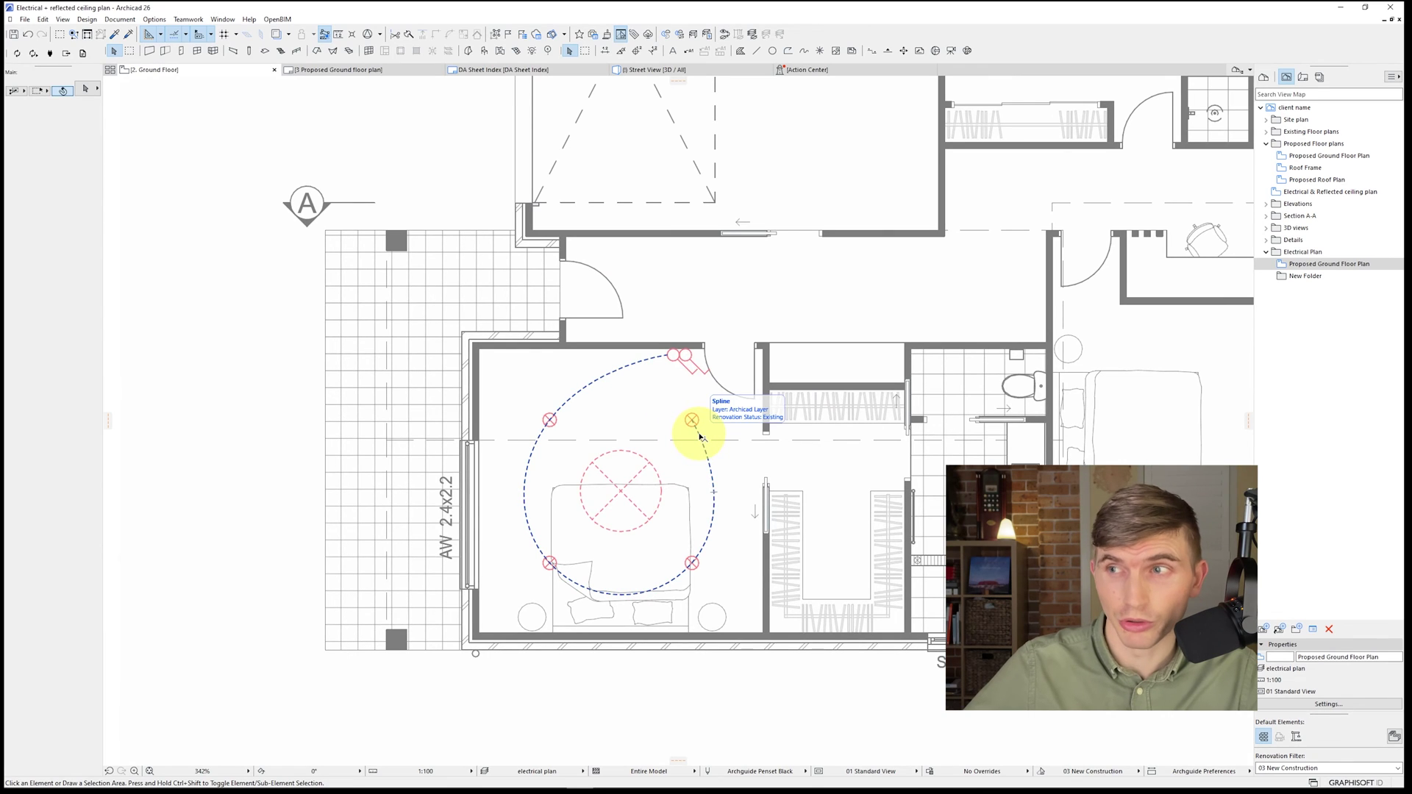
key(ctrl+z)
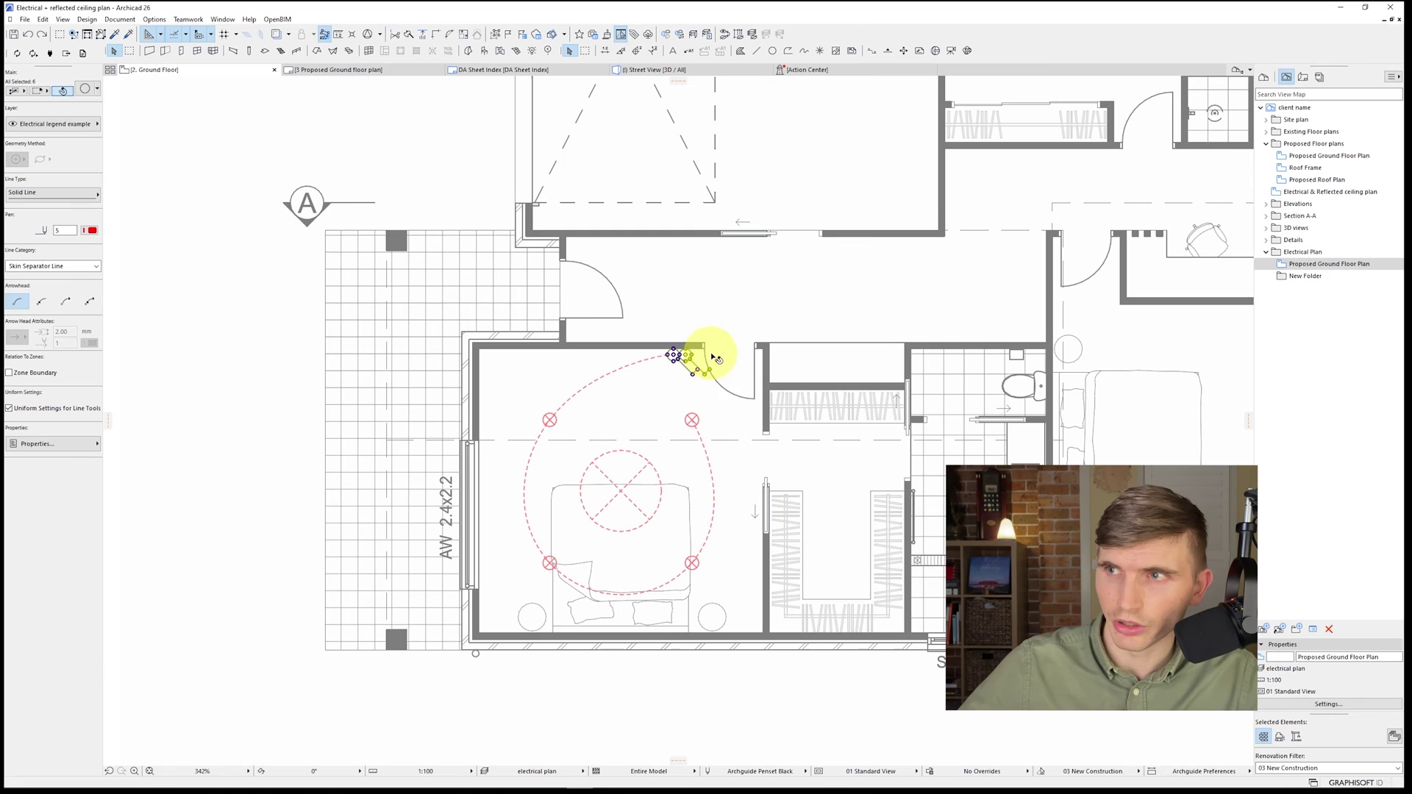
key(ctrl+m)
click(681, 356)
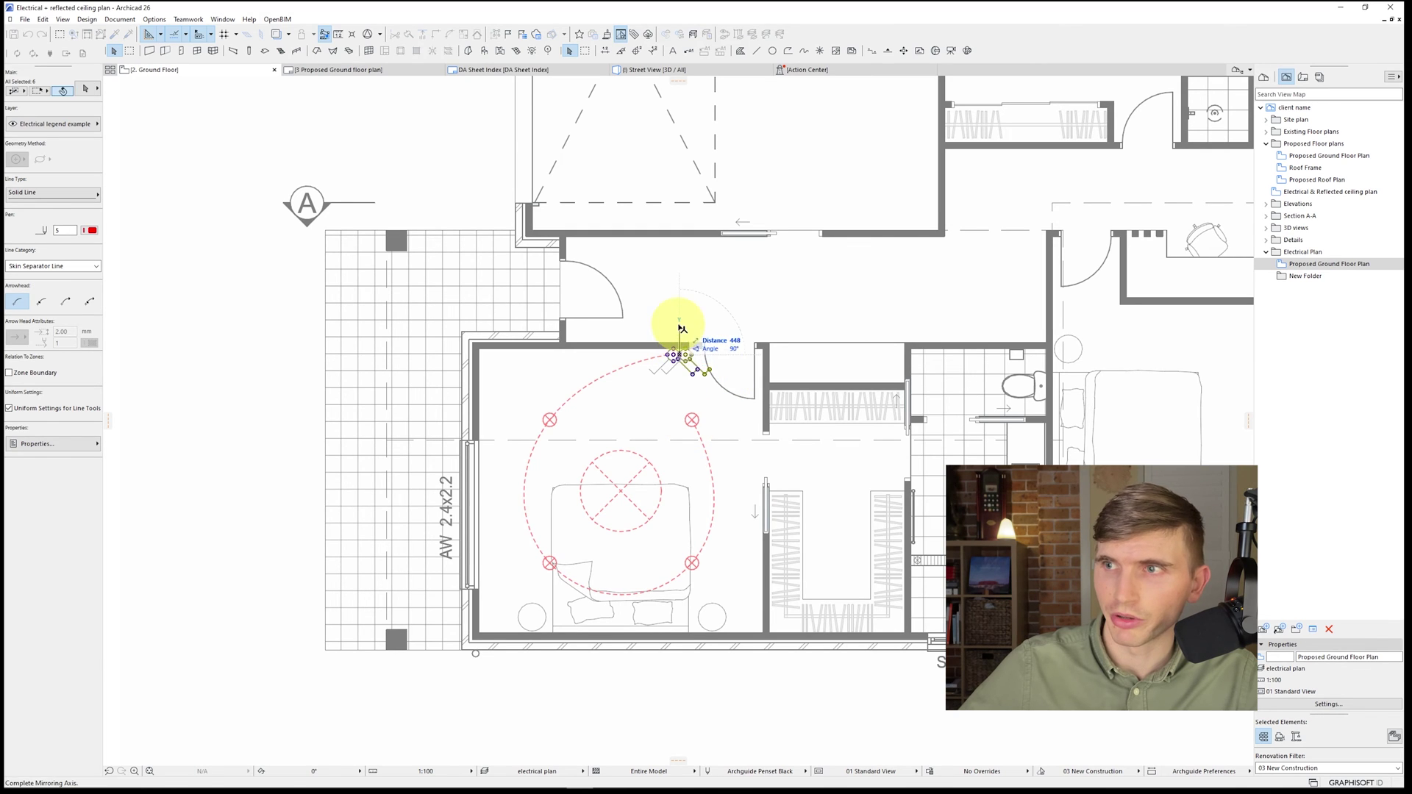
click(679, 325)
key(Escape)
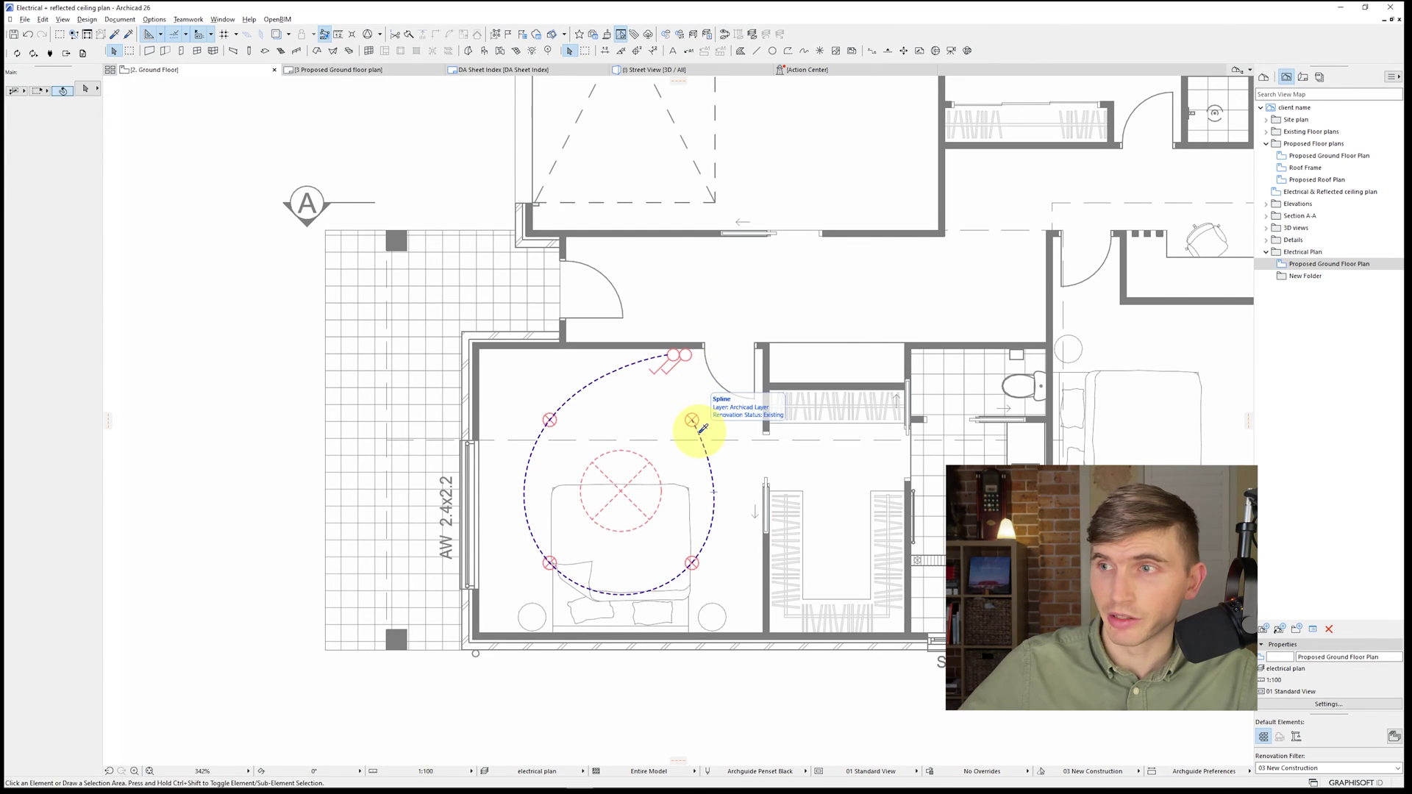
Step: Draw a spline with the existing wiring spline's settings from the switch nearest the door to the fan's centre
alt+click(702, 428)
click(684, 359)
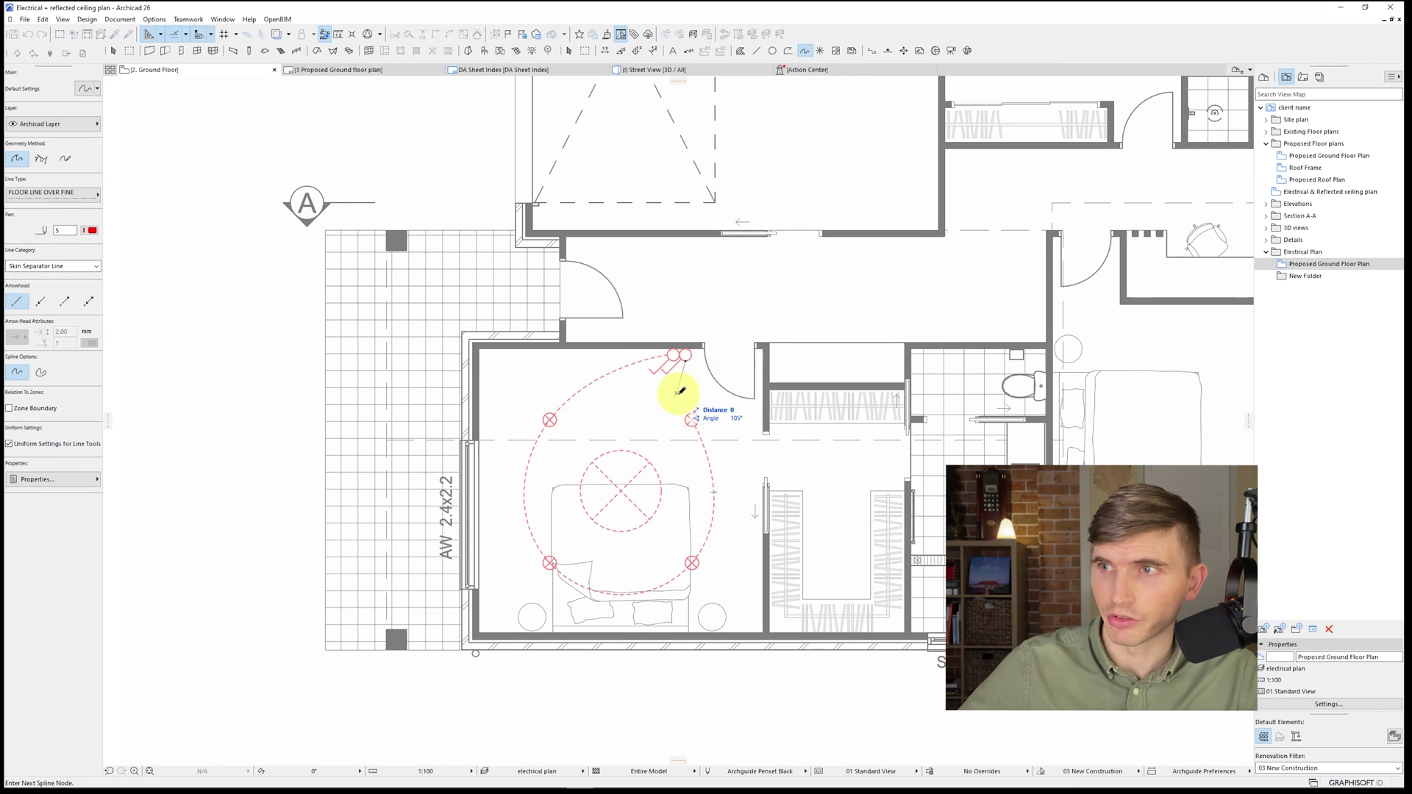
double_click(621, 491)
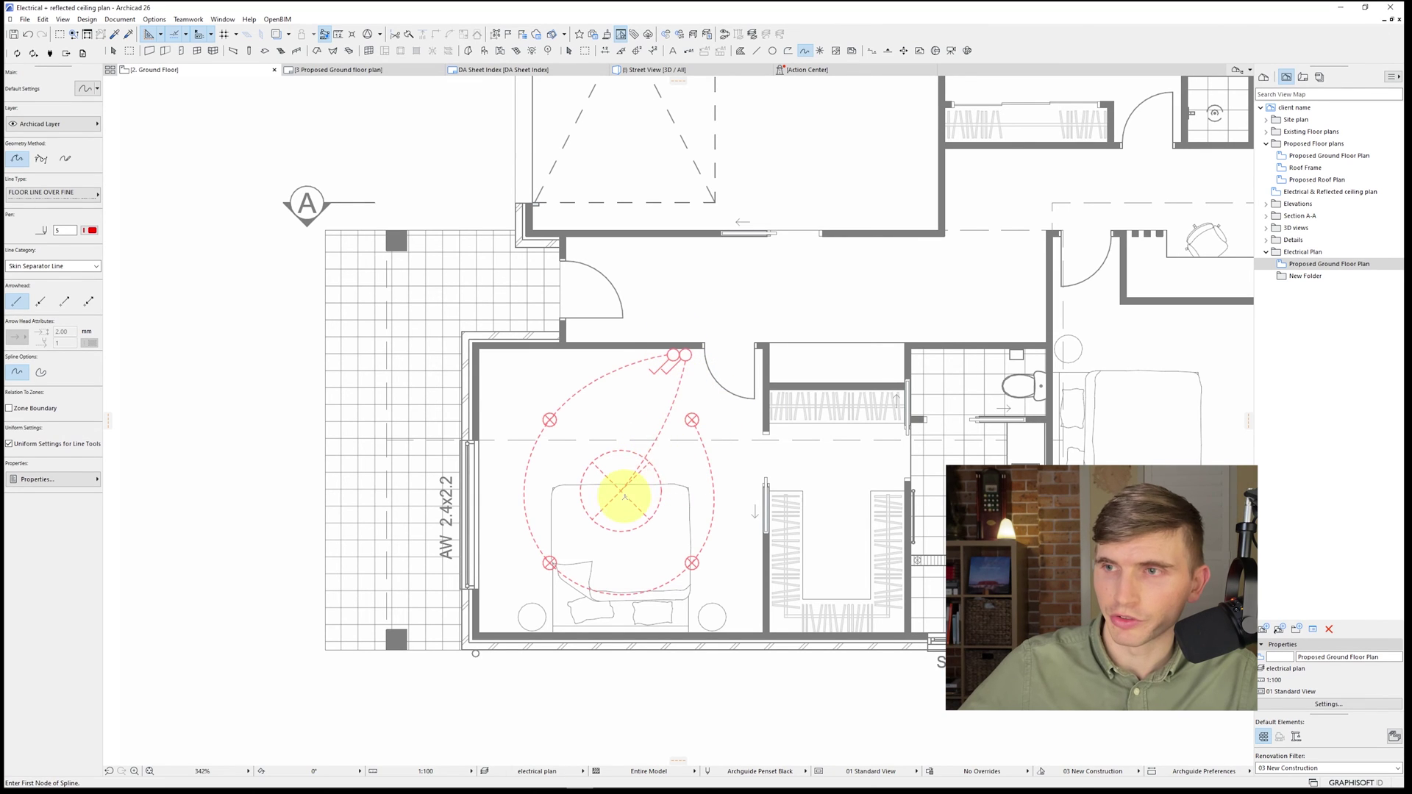
key(Escape)
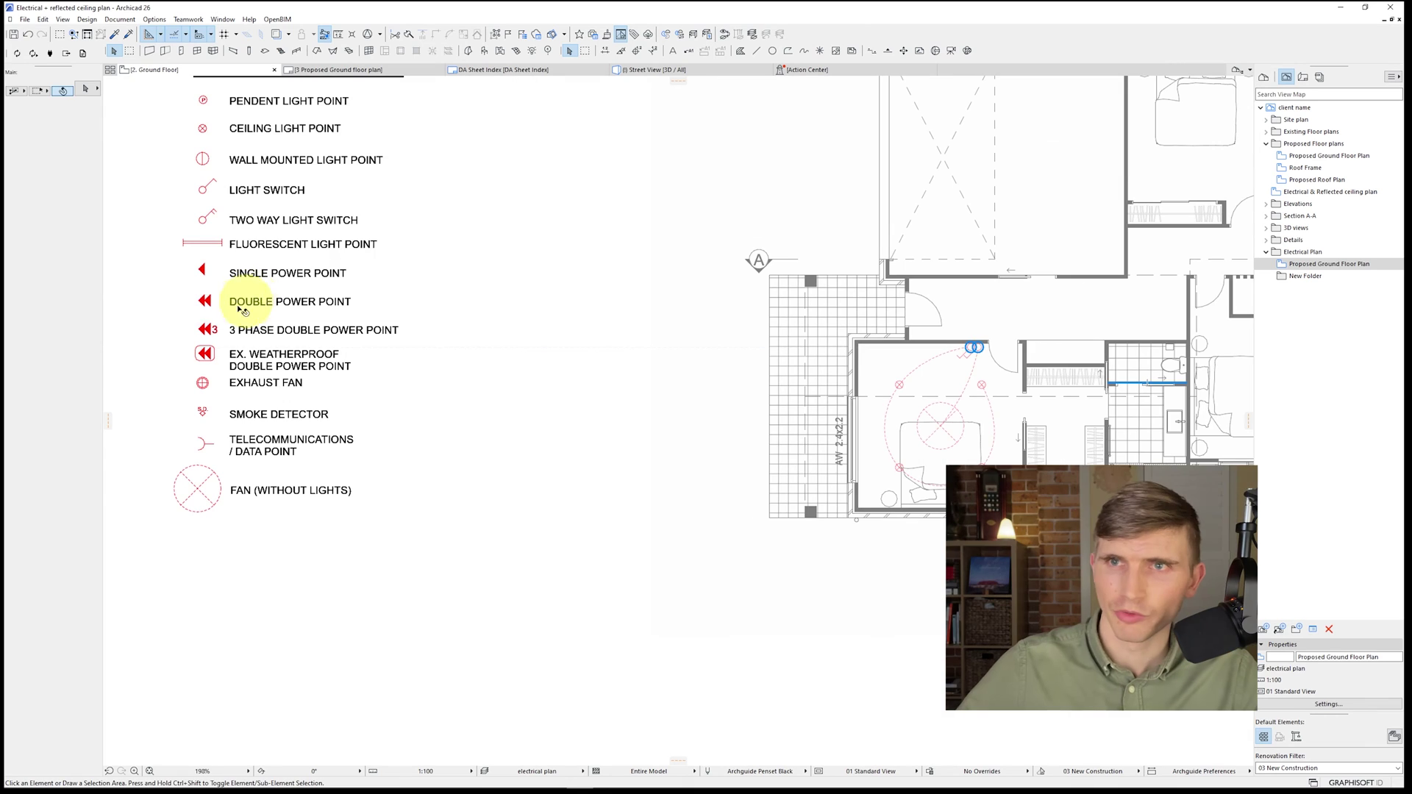
click(205, 299)
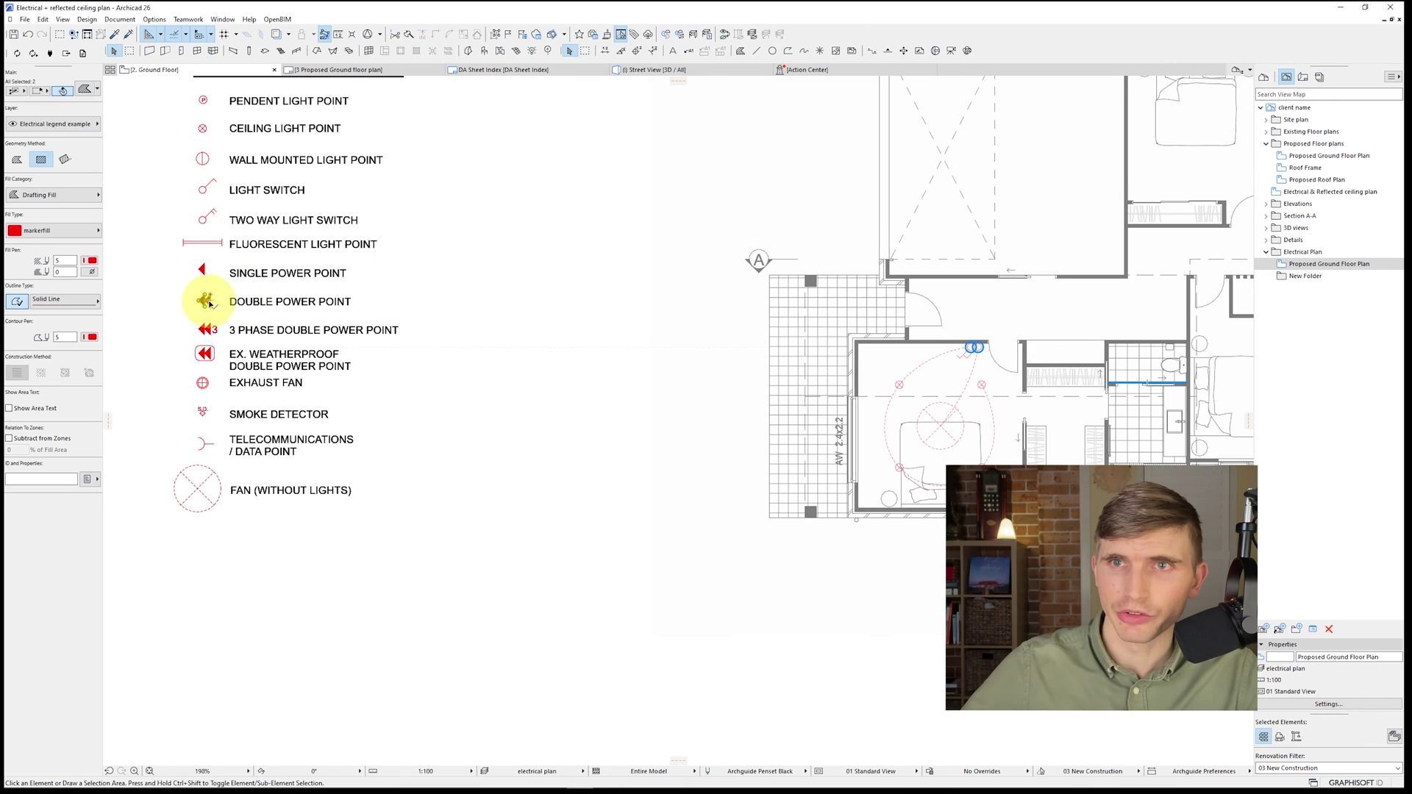
drag(205, 299, 223, 283)
key(Escape)
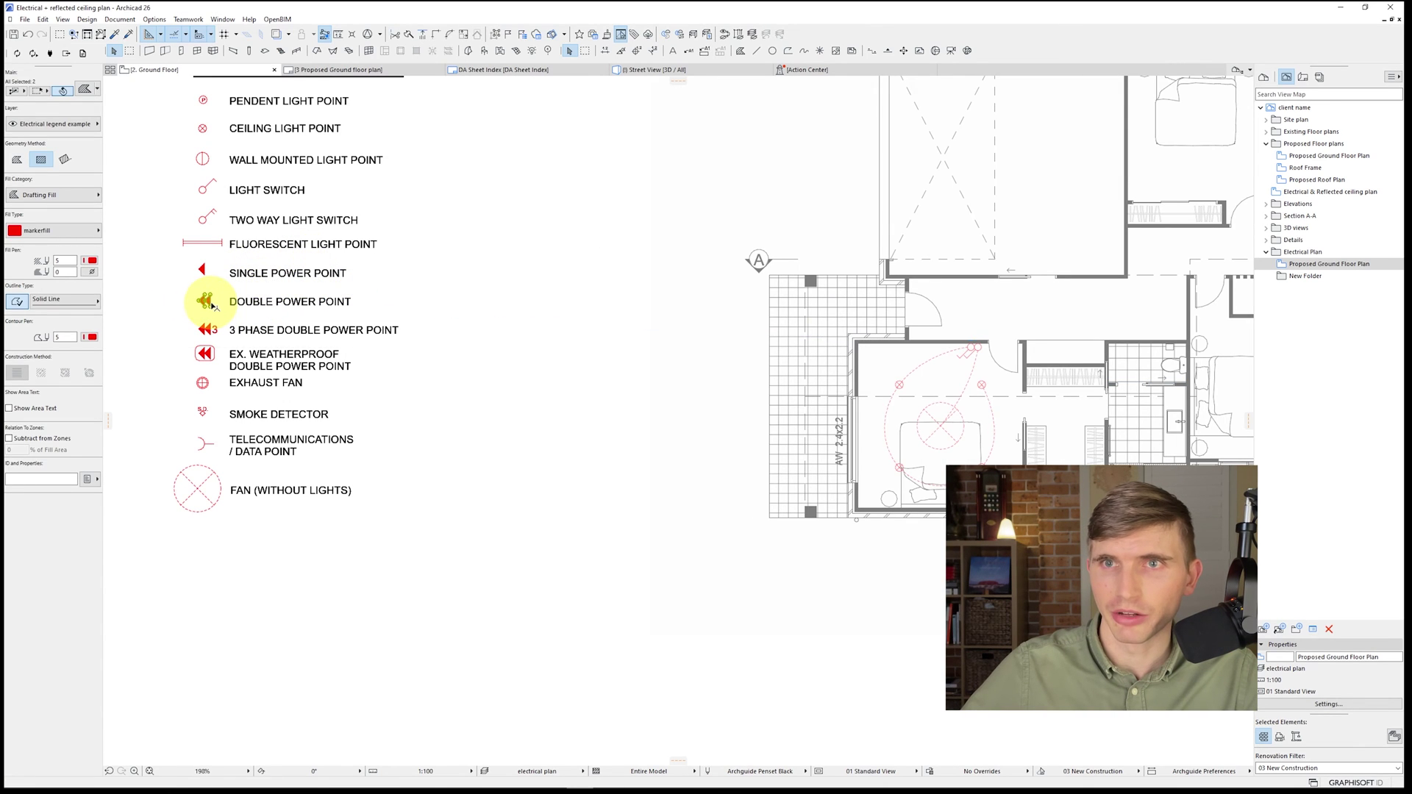
key(Escape)
Step: Copy the double power point symbol from the legend to the bedroom's lower-left corner beside the bedside table
click(201, 302)
key(ctrl+d)
click(205, 302)
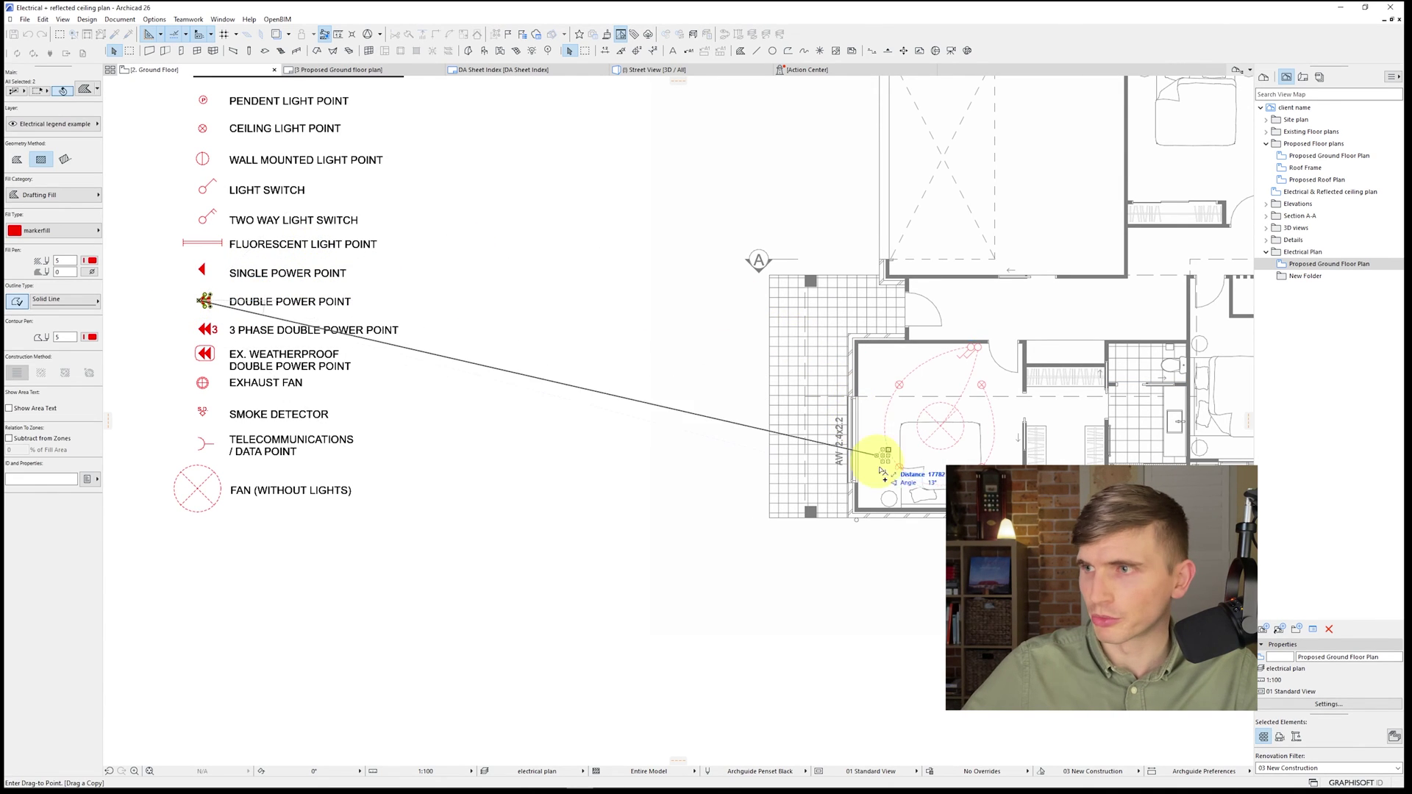
scroll(875, 485, up, 4)
click(864, 505)
Step: Rotate the copied double power point so its arrows point towards the bedroom's lower wall
key(ctrl+e)
click(864, 506)
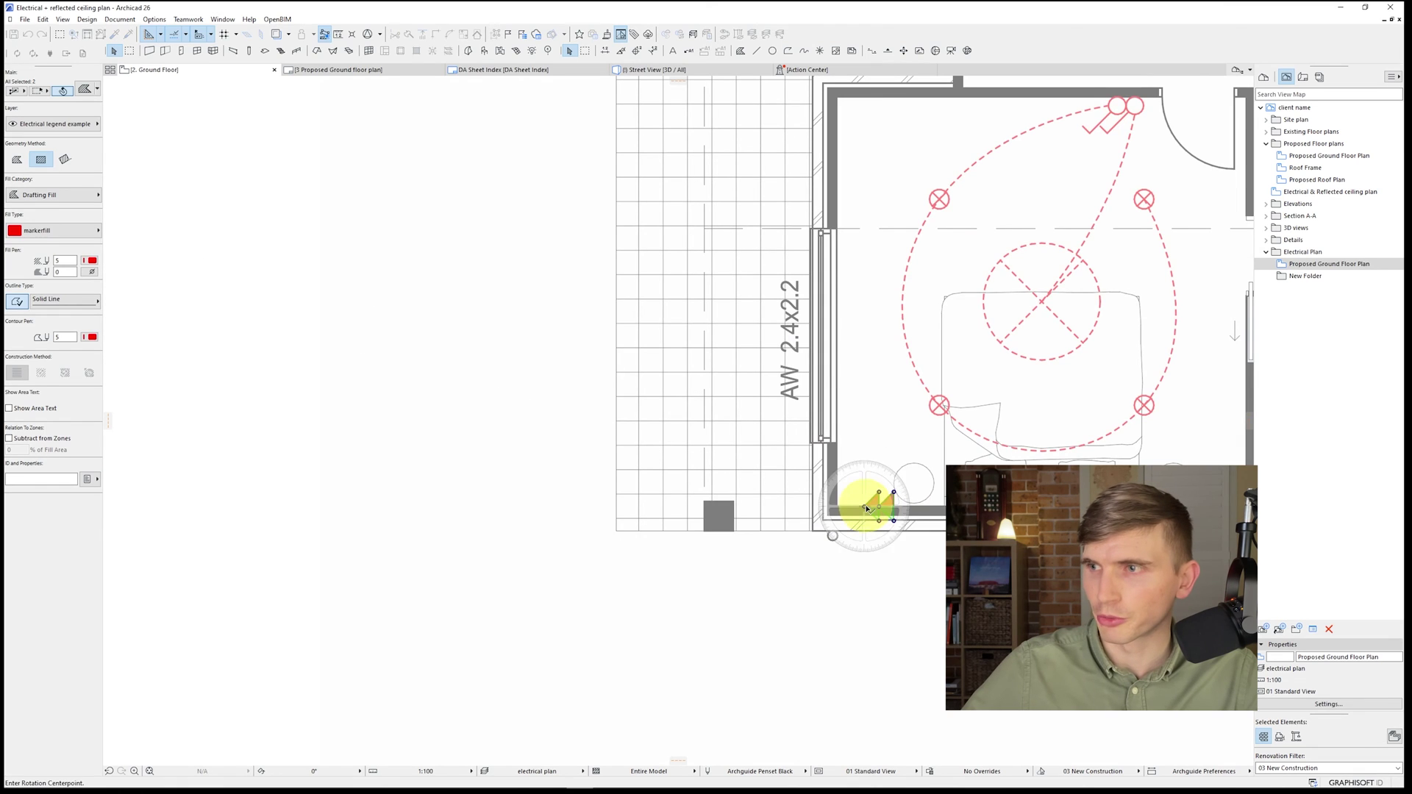
click(894, 505)
click(864, 447)
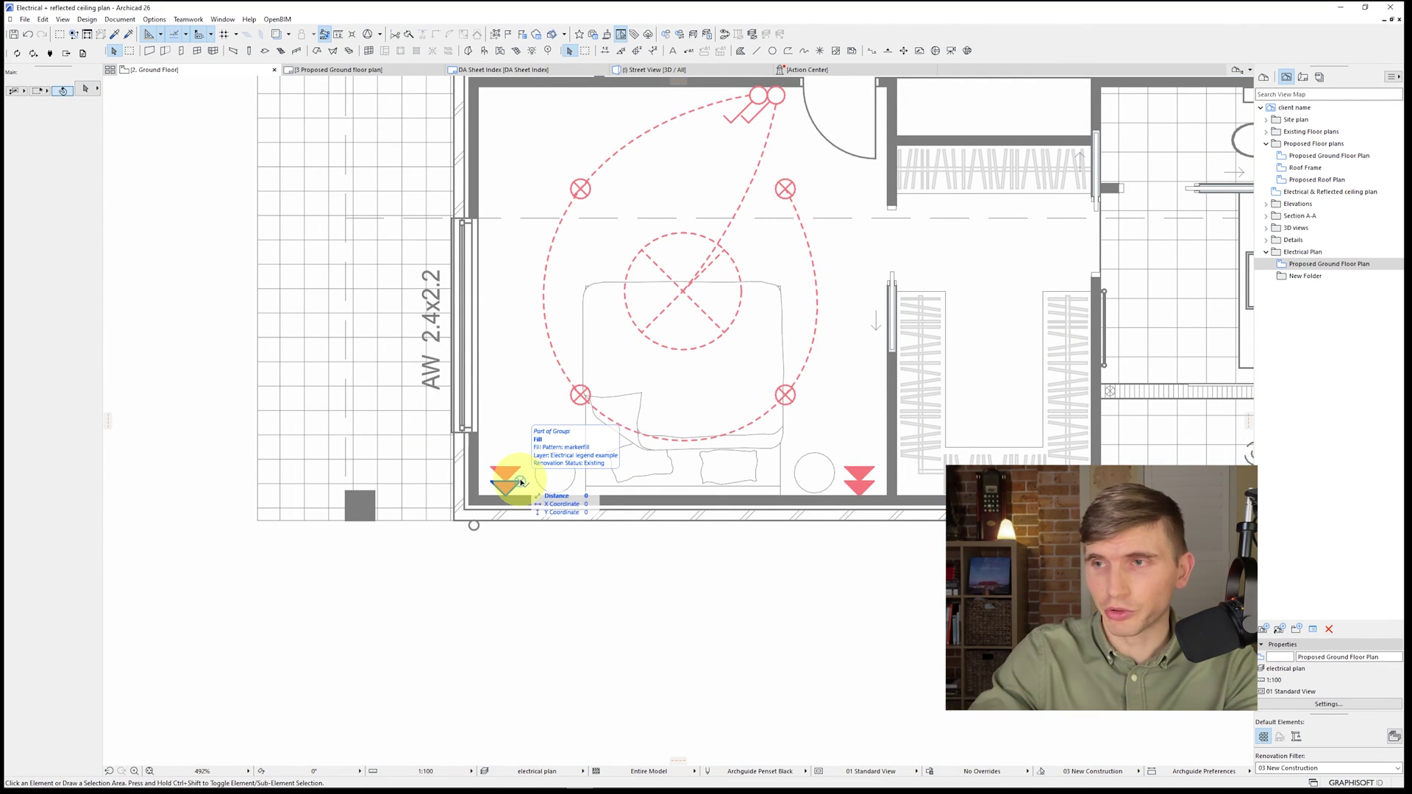
Step: Mirror a copy of the lower-left double power point about a horizontal axis and move it to the bedroom's upper-left corner
click(521, 483)
key(ctrl+shift+m)
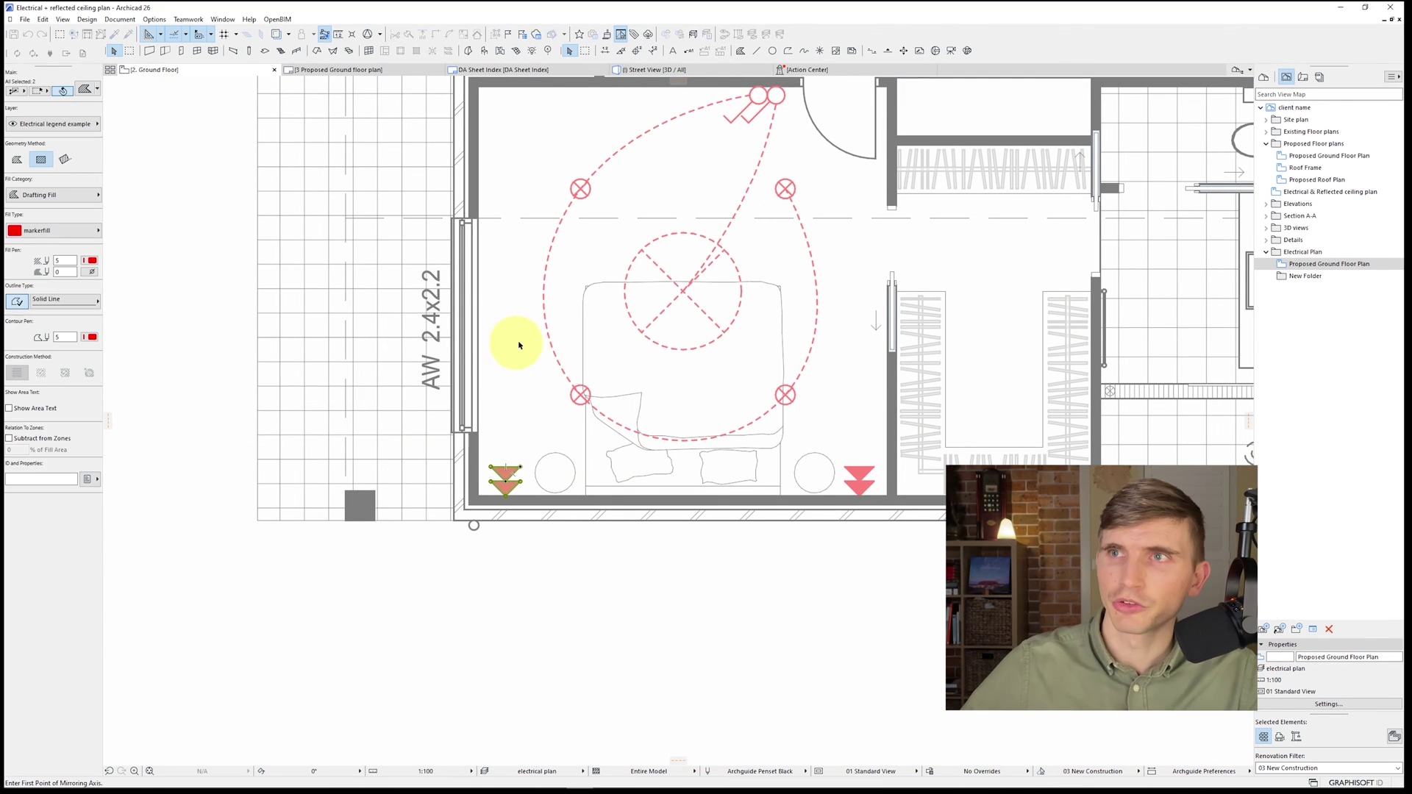
click(520, 325)
click(615, 325)
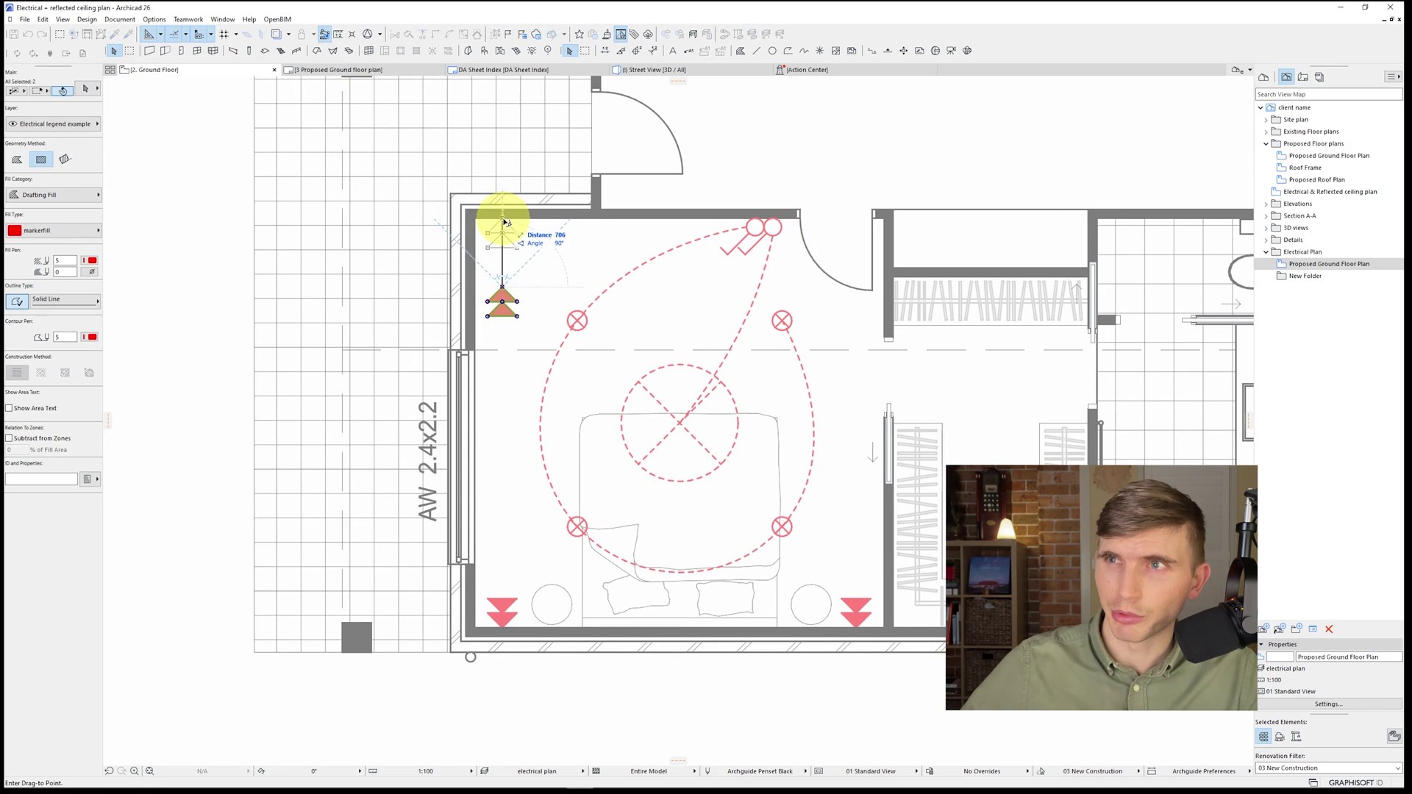
click(505, 222)
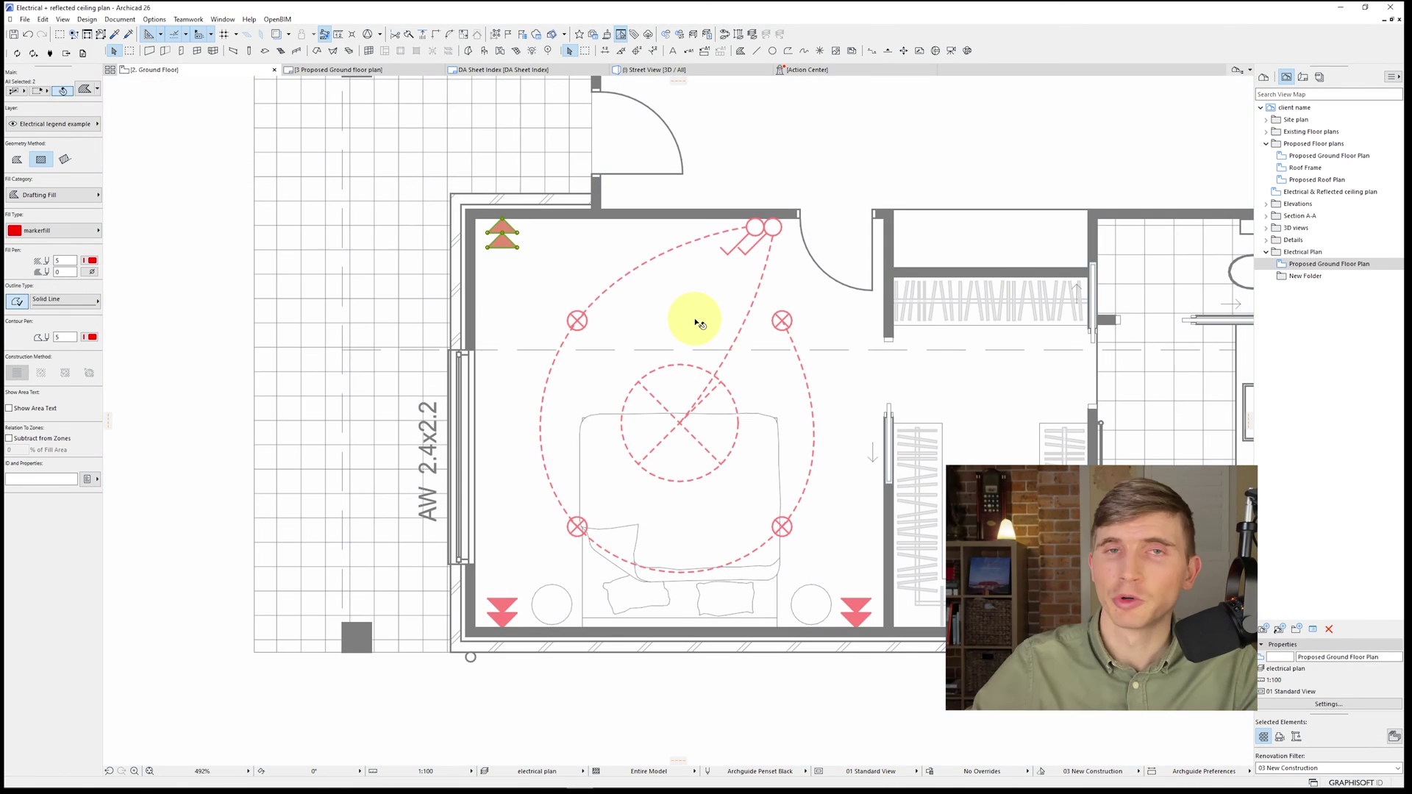
Step: Copy the fluorescent light point symbol from the legend into the garage twice, one above the other
key(Escape)
scroll(695, 318, down, 5)
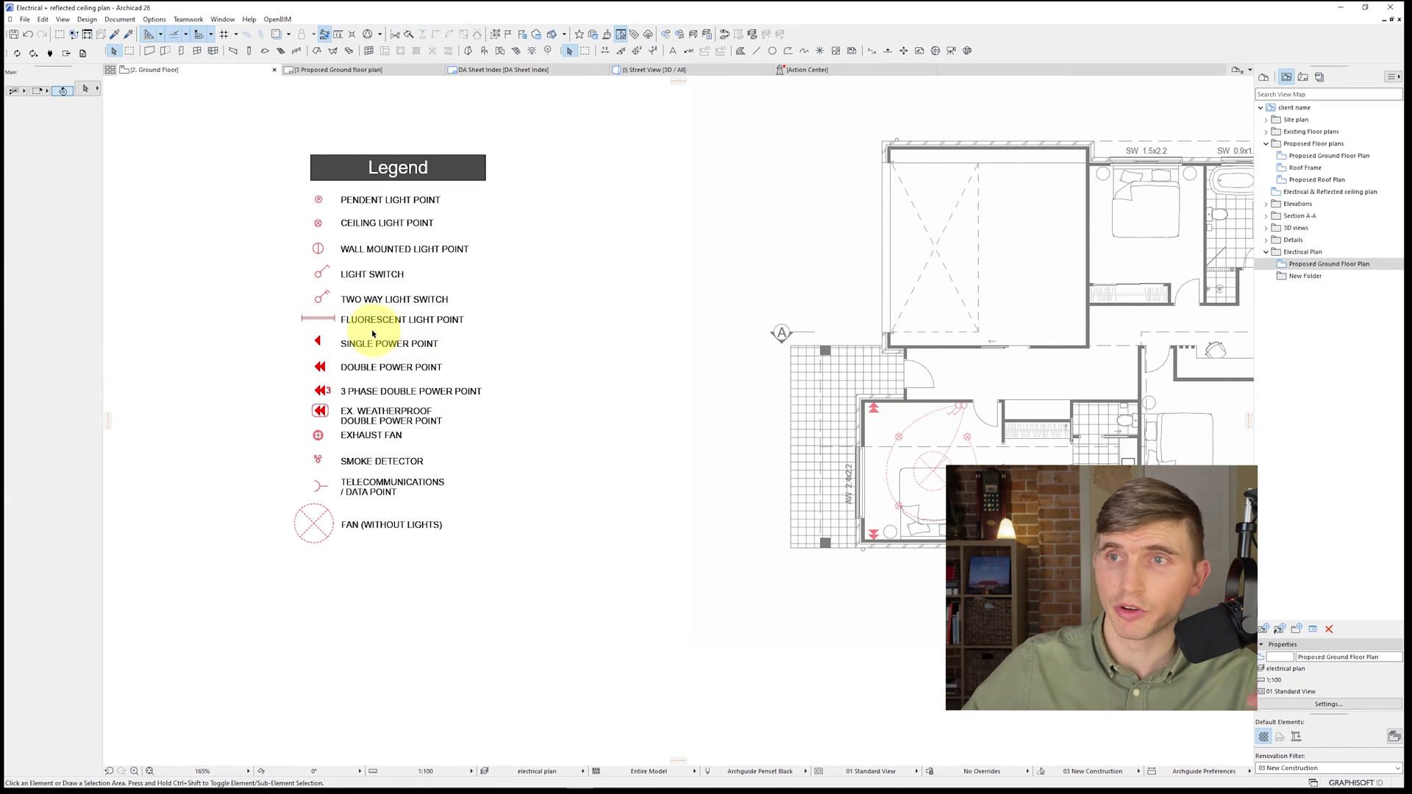
click(331, 322)
drag(331, 327, 1002, 287)
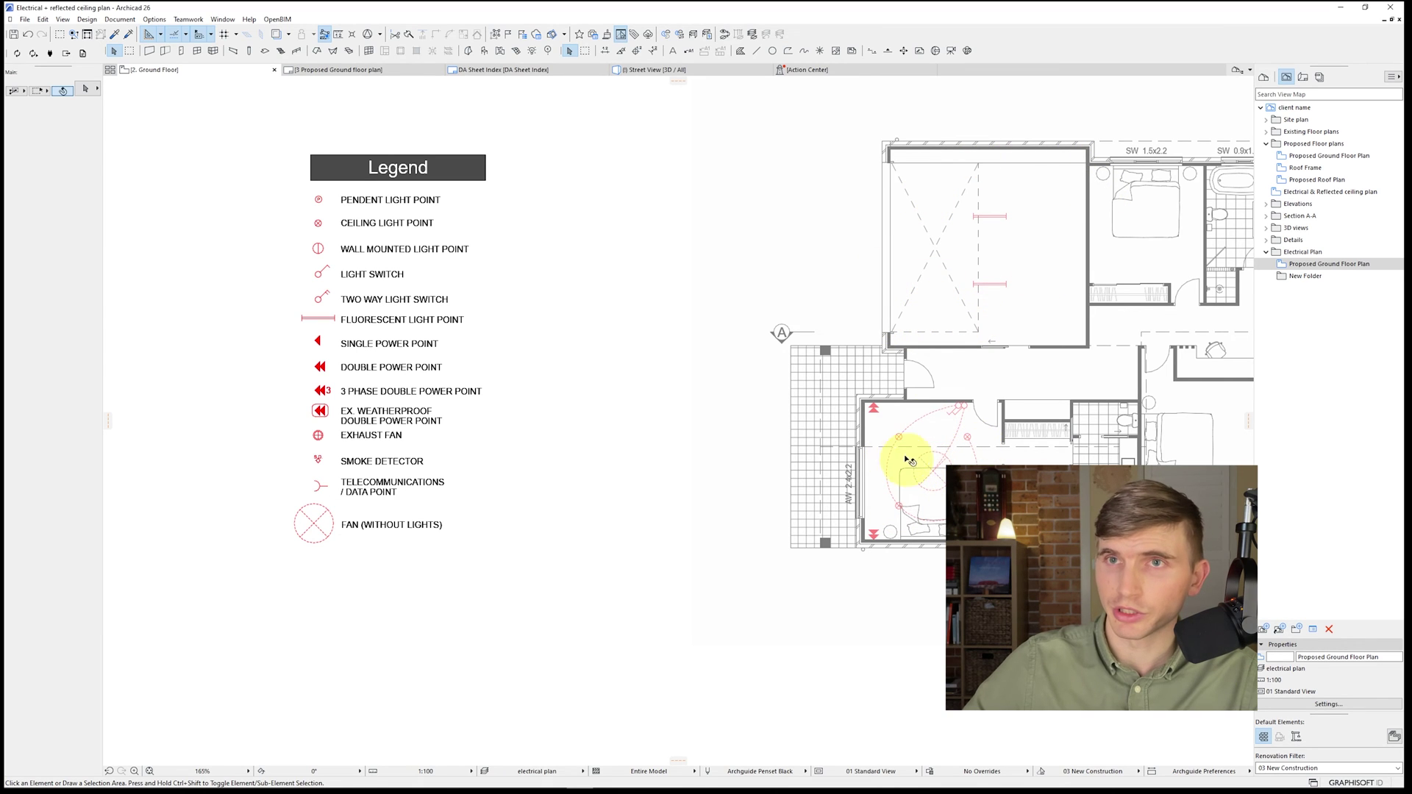
Step: Draw a horizontal guide polyline with the fan's dashed line settings along the garage's lower wall, extending past the porch
alt+click(926, 446)
scroll(1063, 306, up, 3)
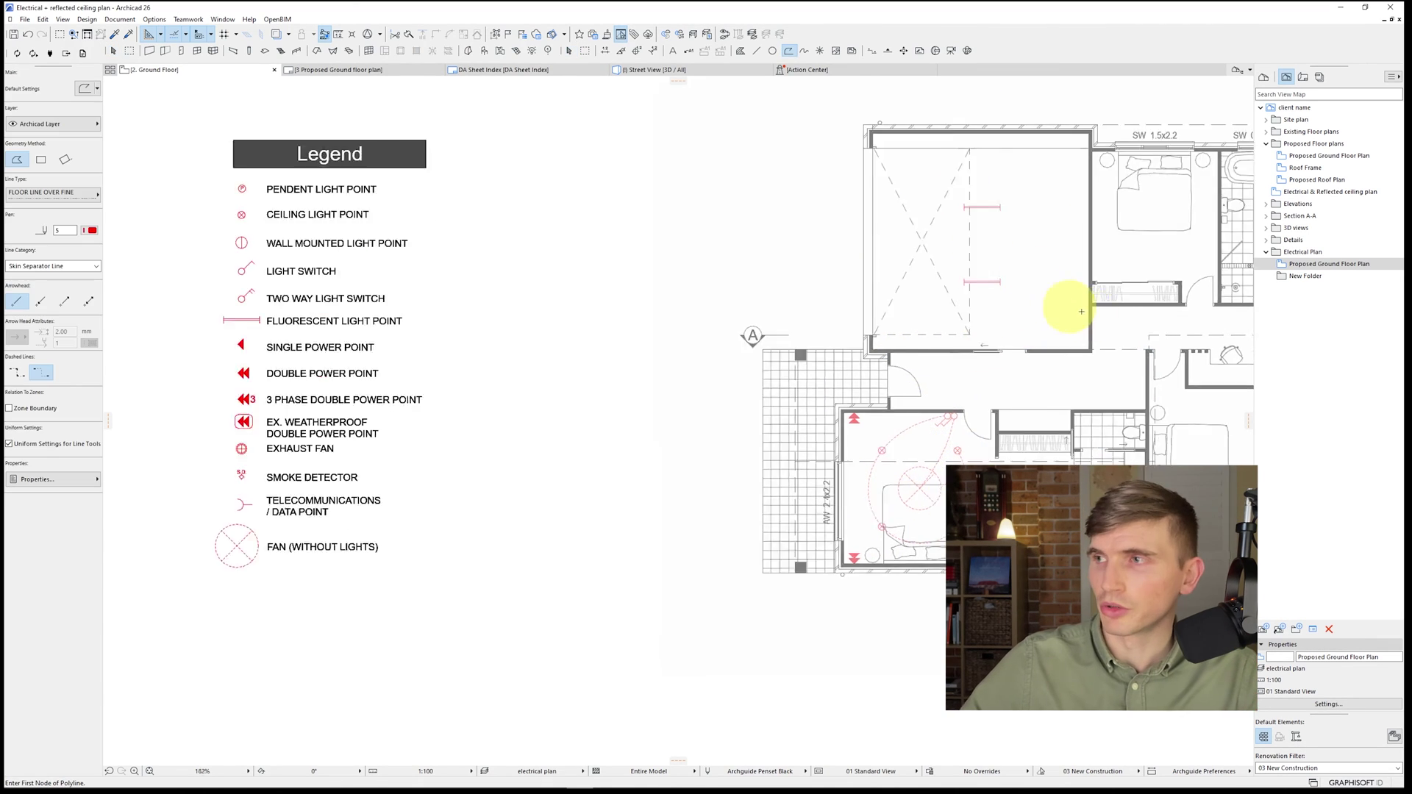
click(1095, 363)
double_click(503, 364)
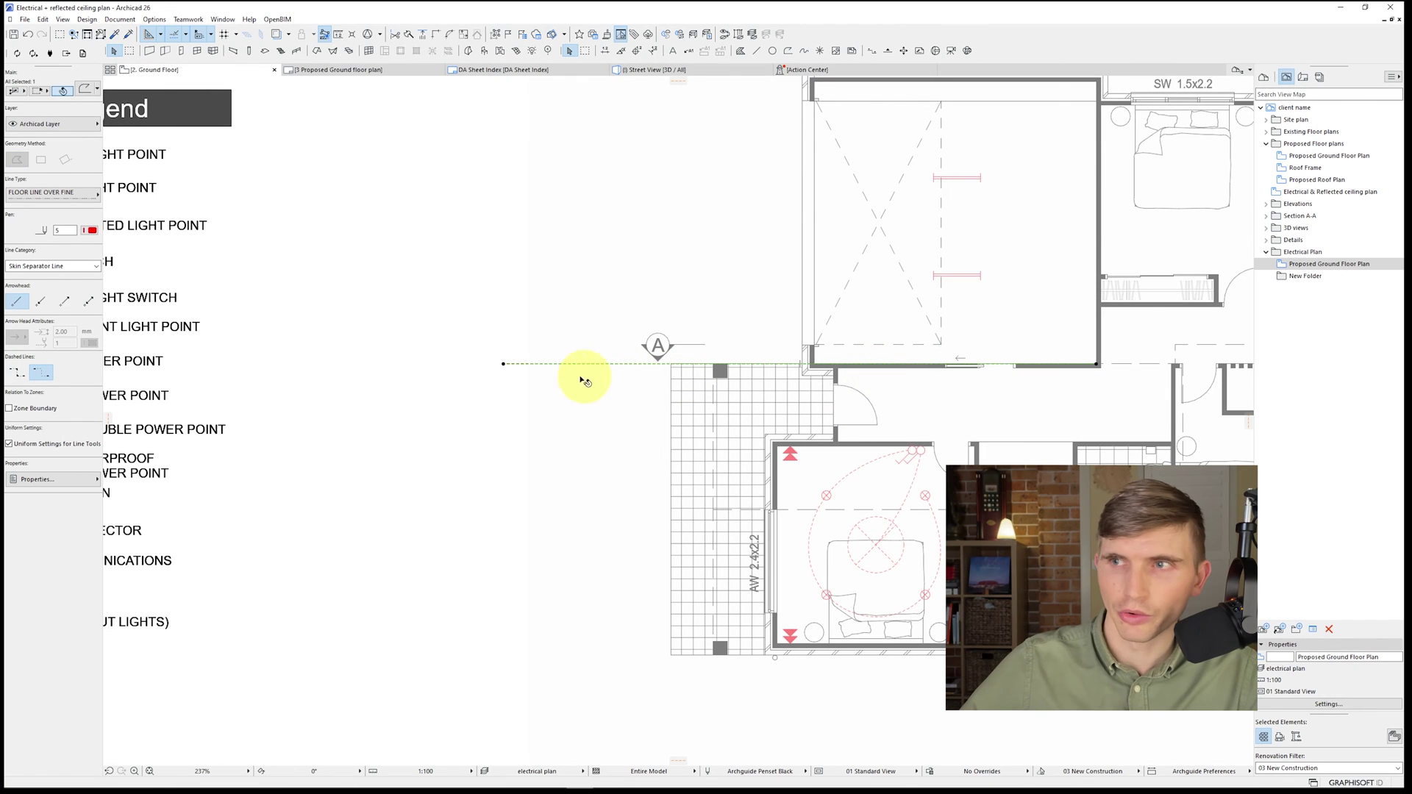
Step: Multiply the guide line using Distribute, spacing two copies evenly between the garage's lower and upper walls
click(527, 364)
click(527, 364)
click(613, 411)
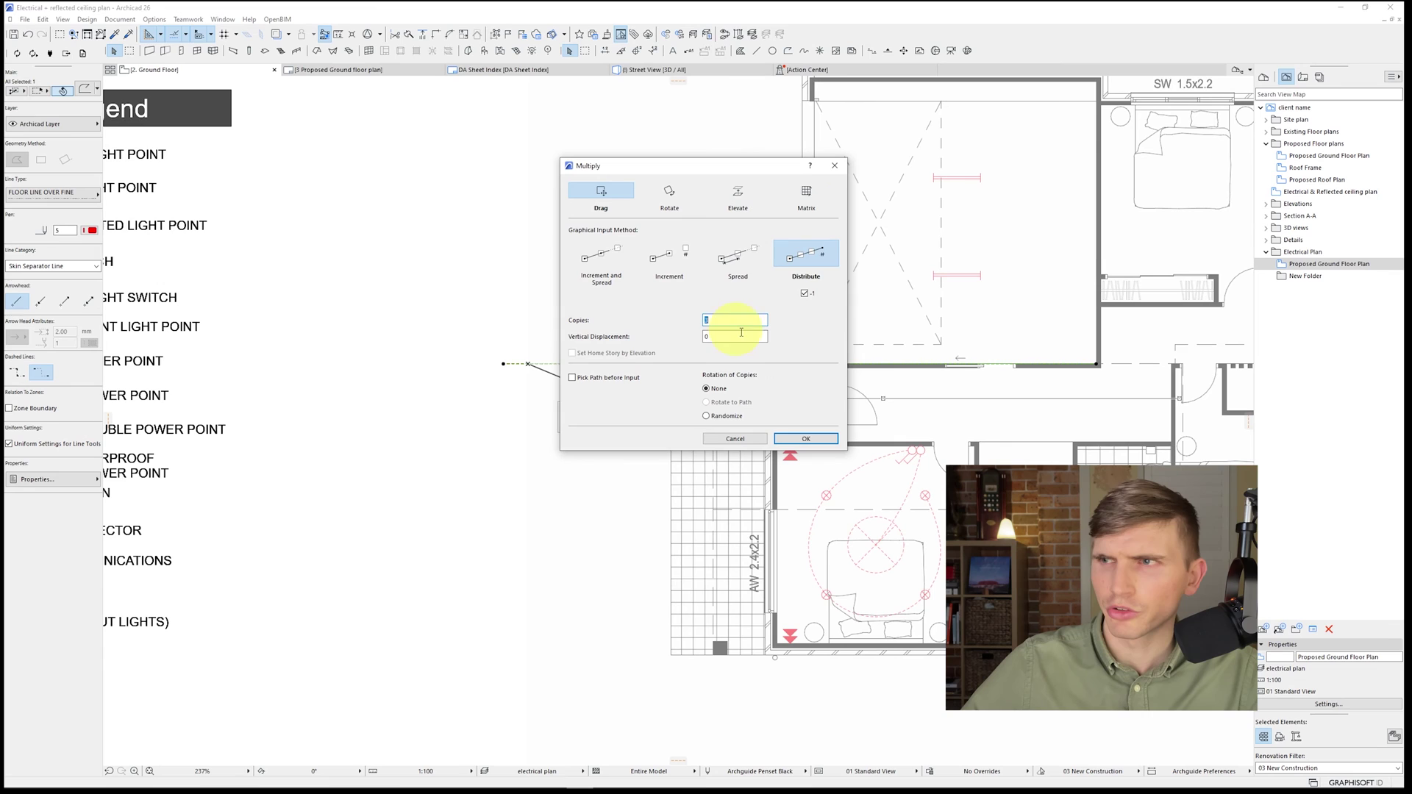
click(805, 438)
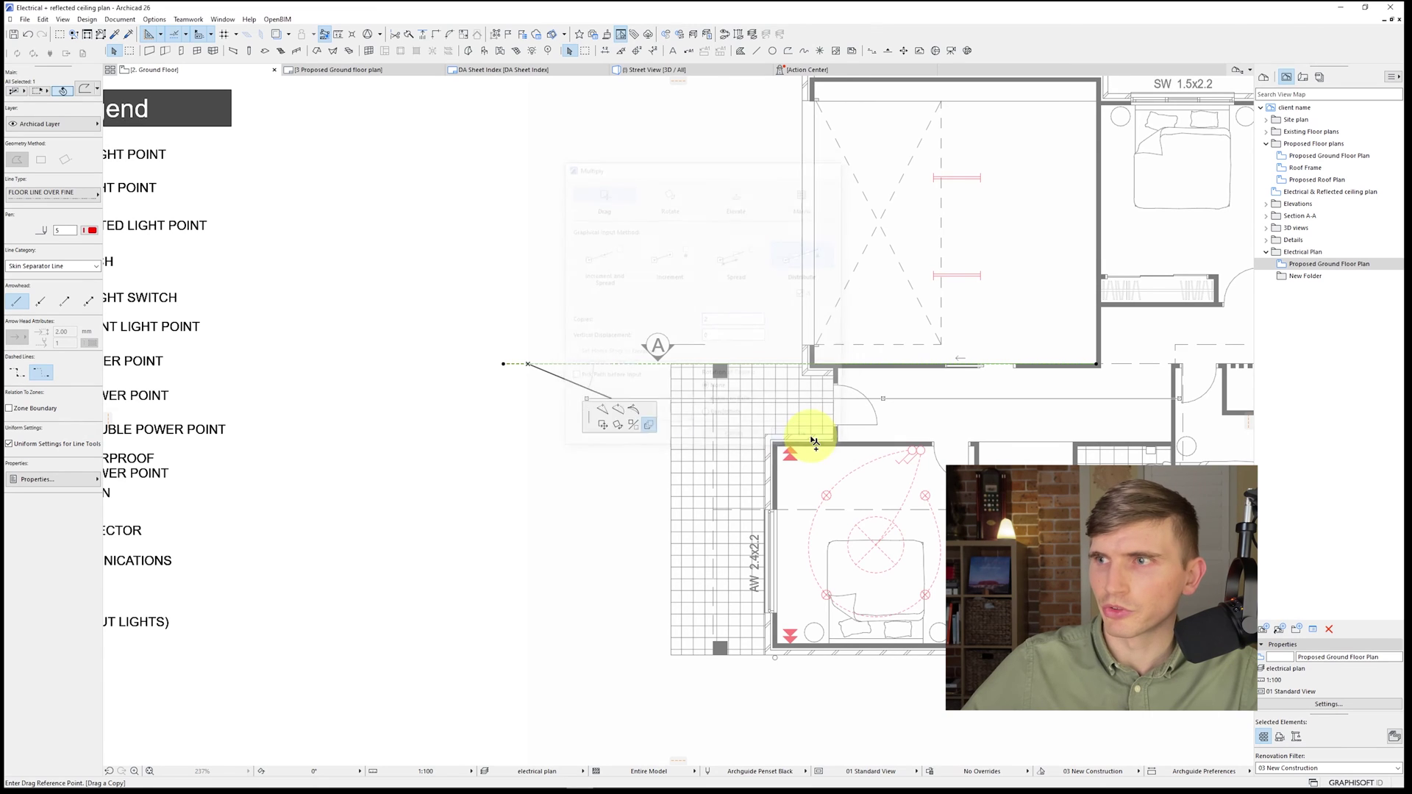
click(610, 366)
middle_drag(813, 81, 735, 244)
click(735, 244)
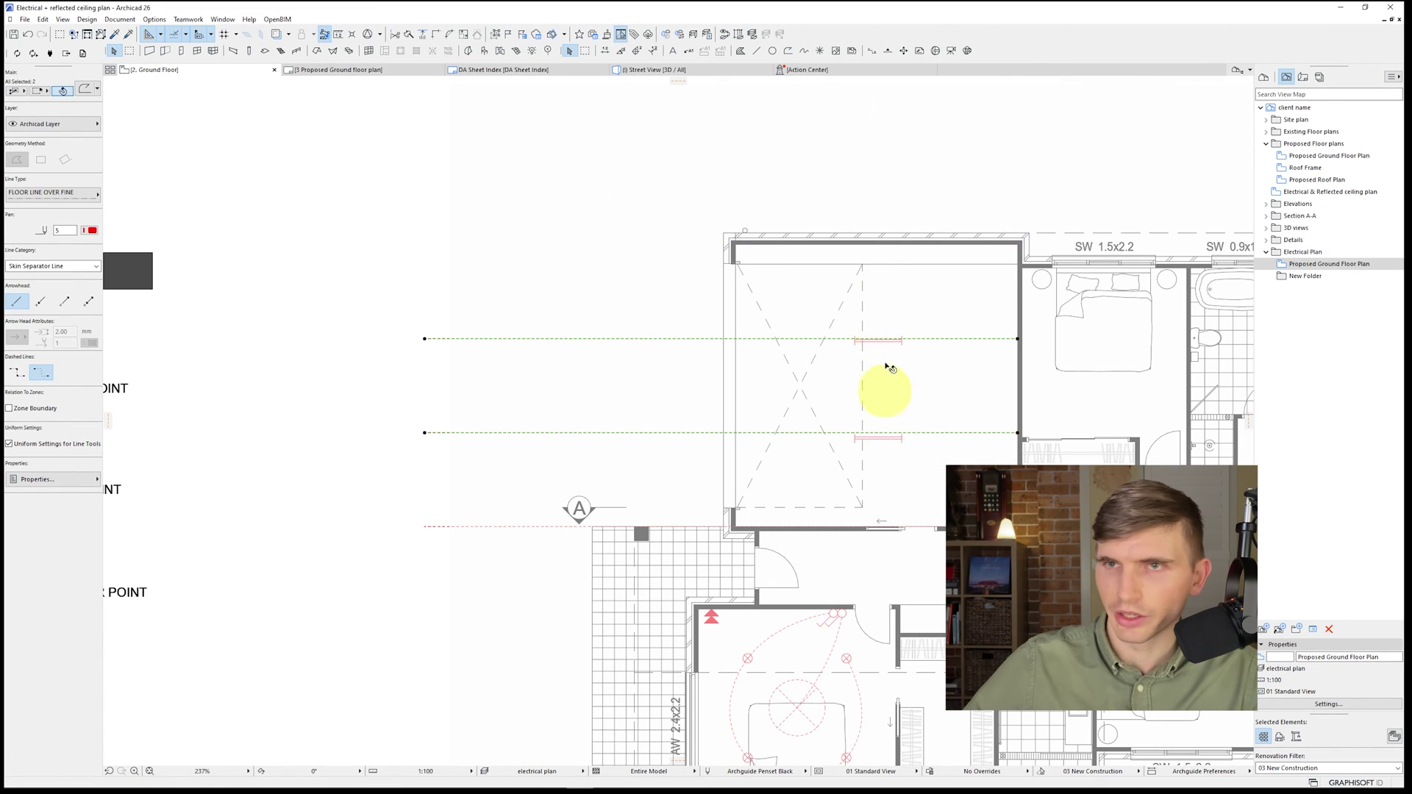
Step: Draw a horizontal guide line across the garage just inside its lower wall and a vertical one from its midpoint to the upper wall
key(w)
click(734, 518)
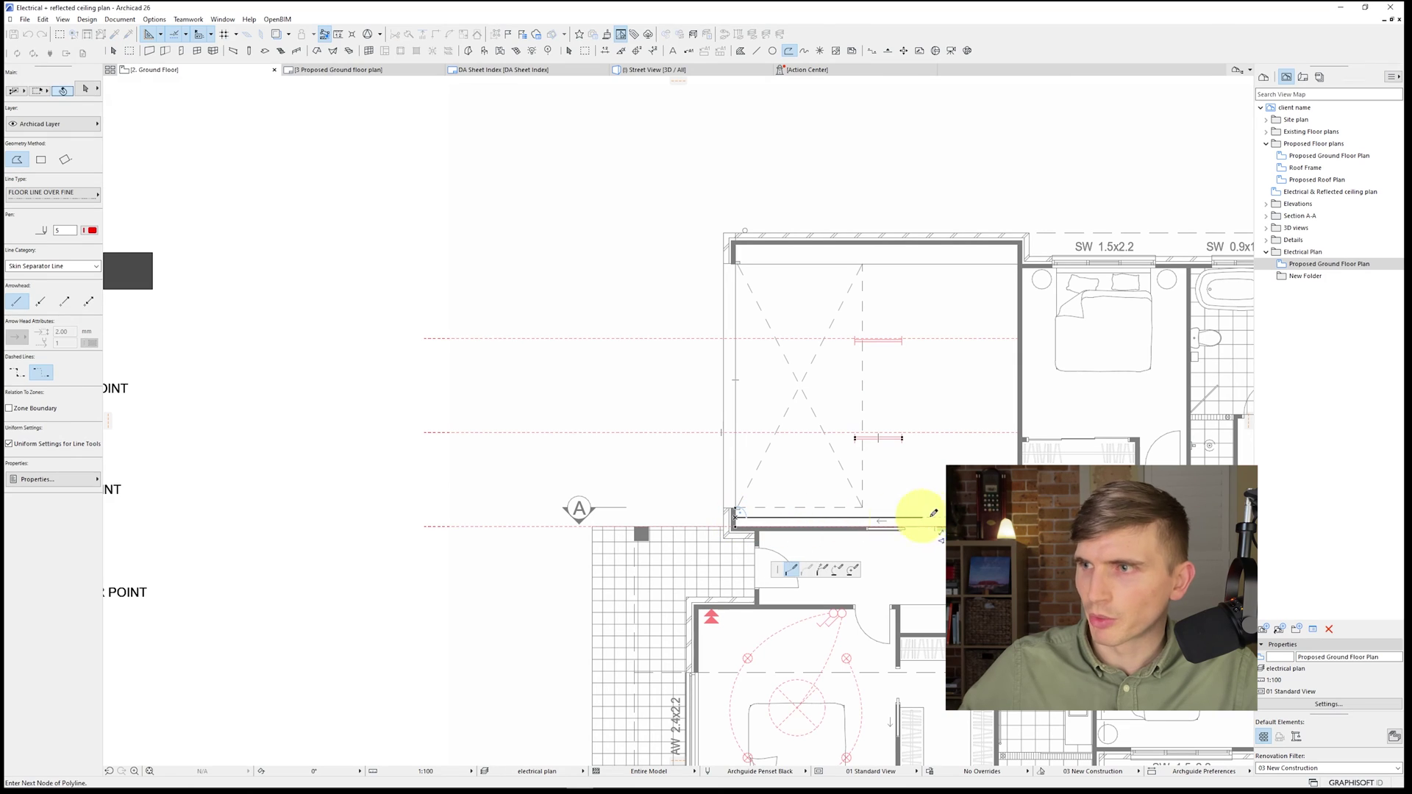
key(Escape)
key(Escape)
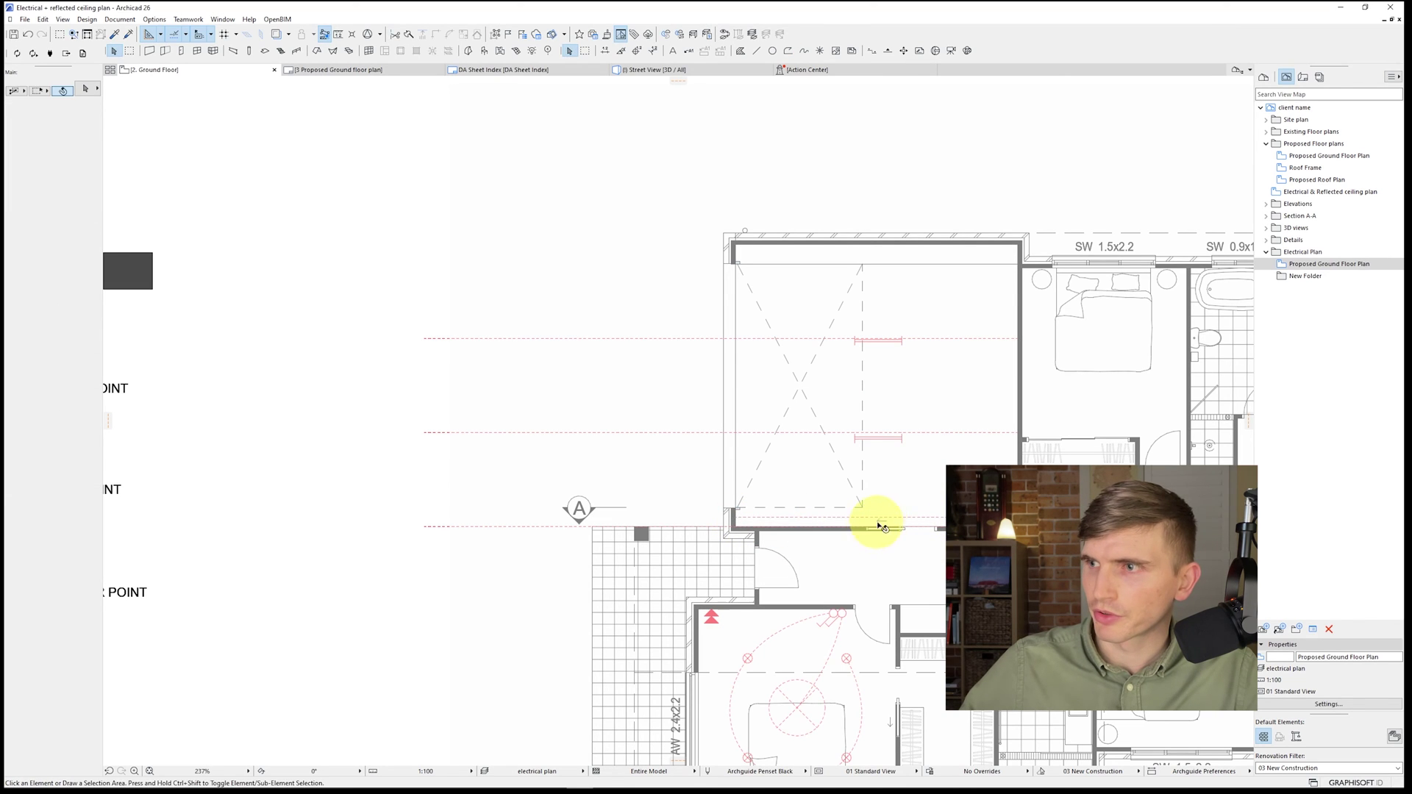
key(p)
click(879, 518)
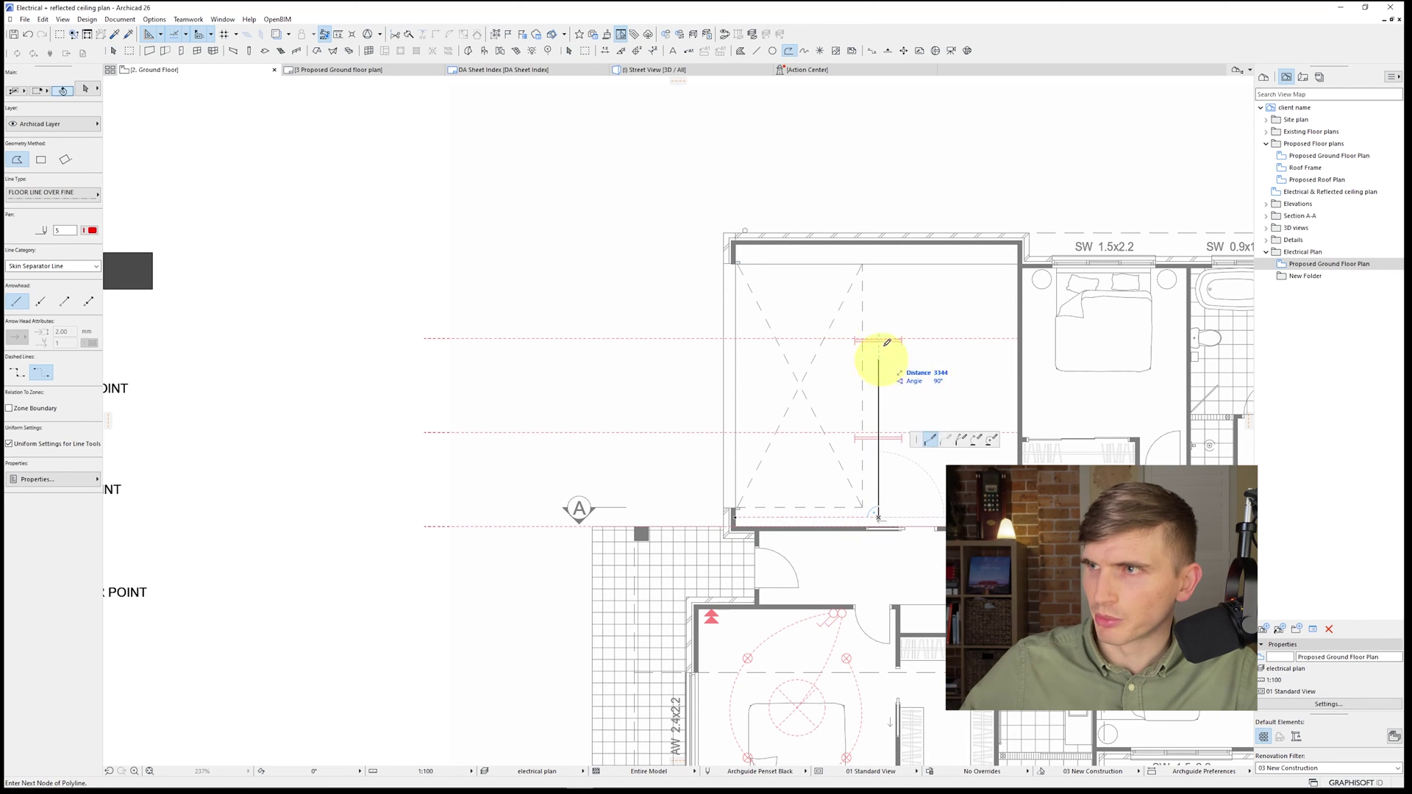
double_click(878, 244)
key(Escape)
Step: Move the upper fluorescent light so its centre sits where the vertical guide crosses the upper horizontal guide
click(890, 340)
scroll(891, 335, up, 5)
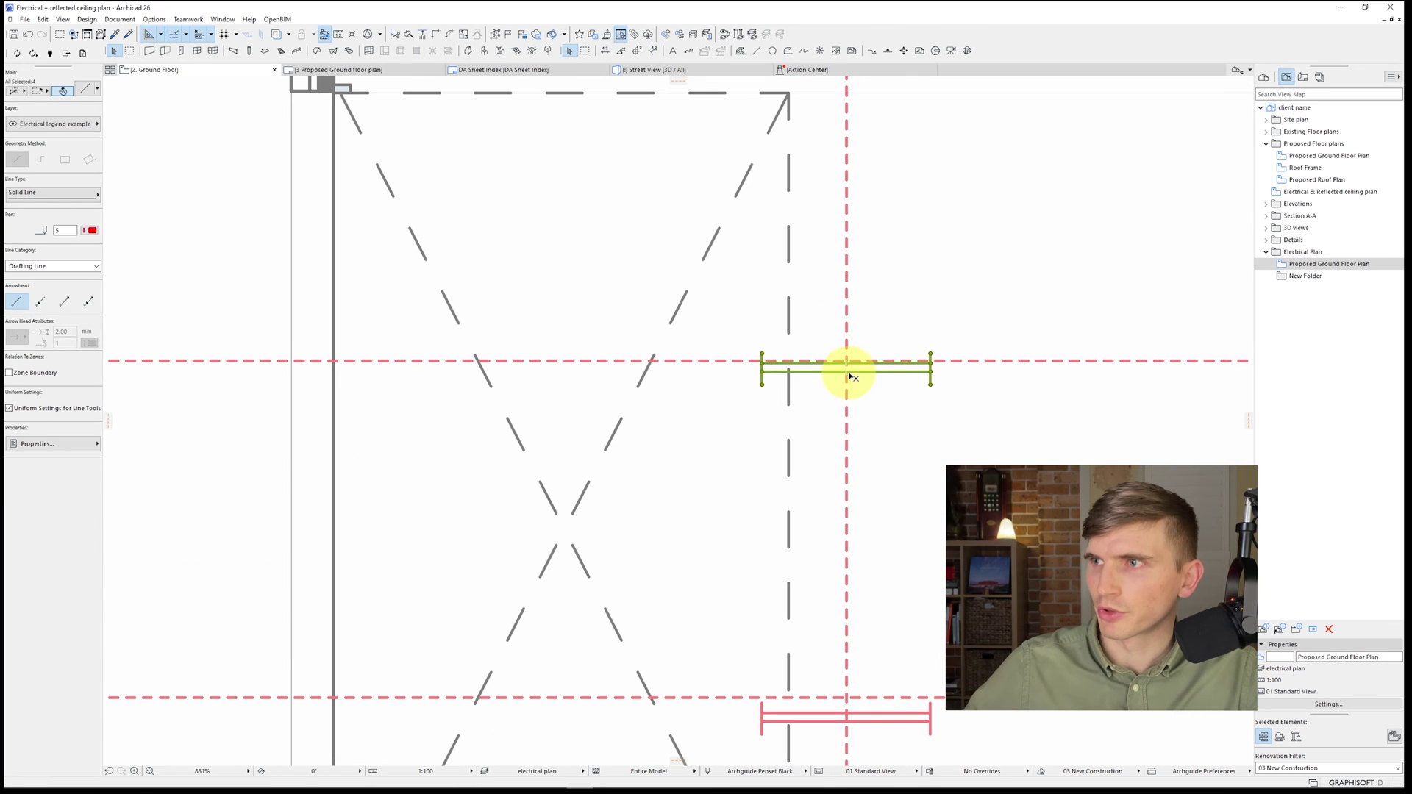
key(ctrl+d)
click(847, 376)
click(882, 399)
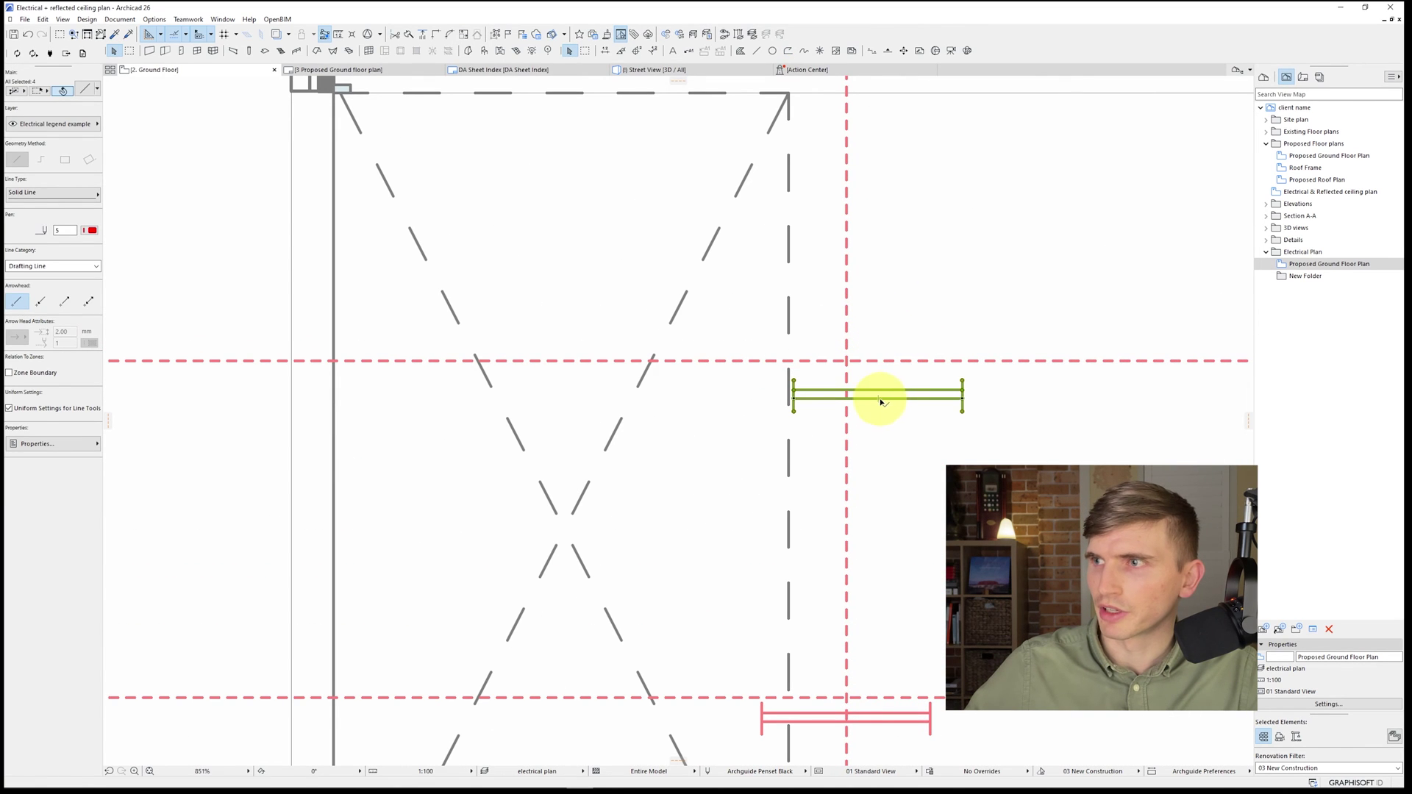
key(ctrl+d)
click(879, 399)
click(846, 361)
key(ctrl+d)
click(846, 352)
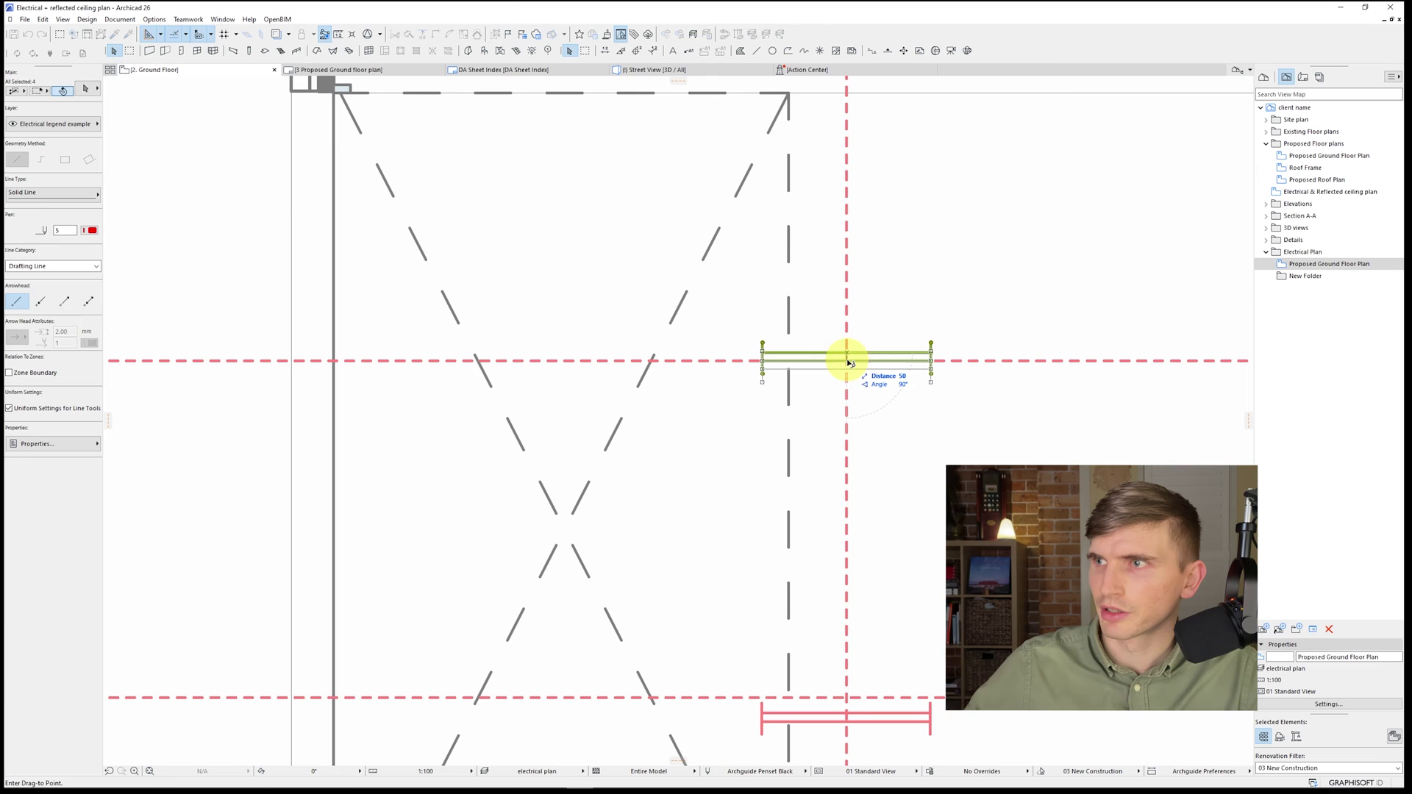
click(847, 359)
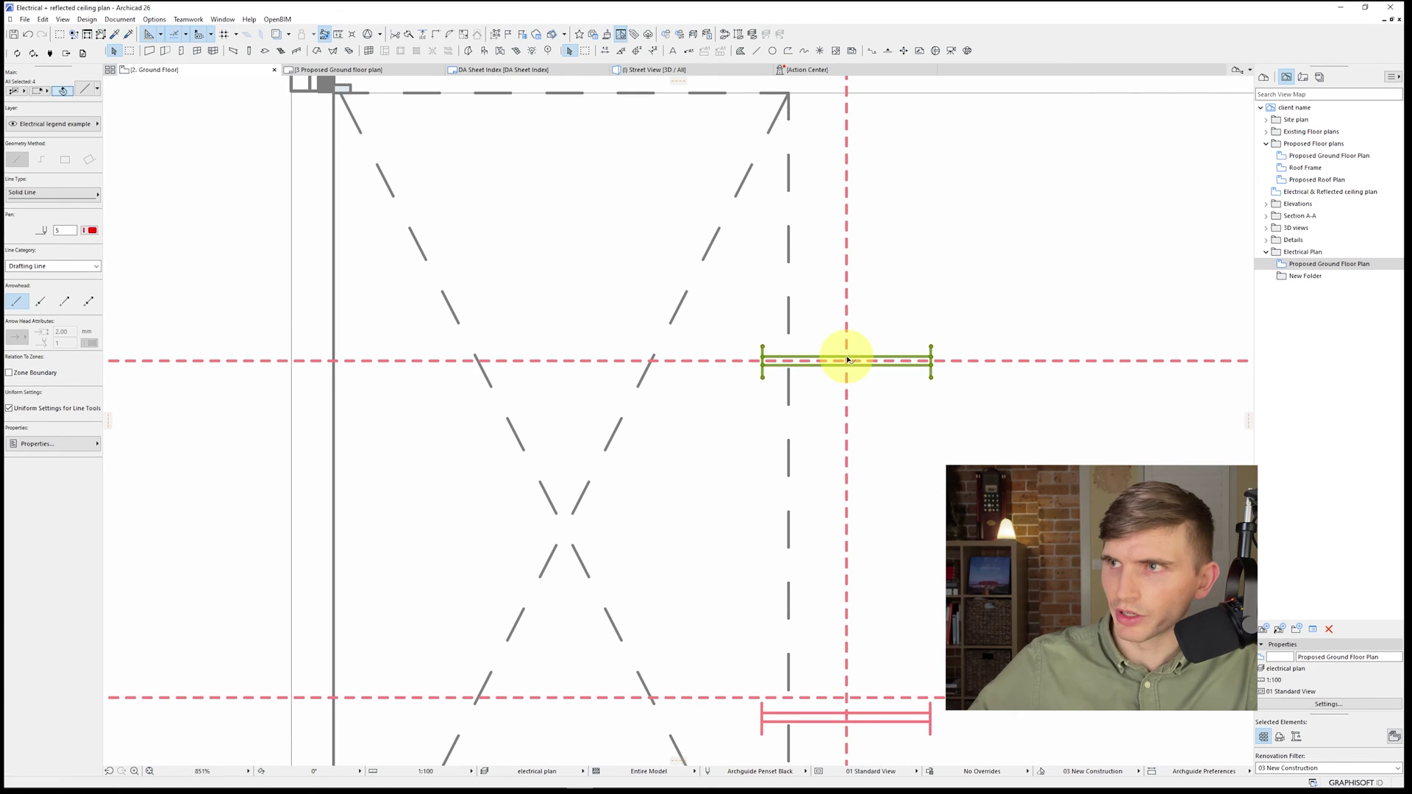
Step: Move the lower fluorescent light so its centre sits where the vertical guide crosses the middle horizontal guide
scroll(845, 368, down, 5)
scroll(874, 512, up, 5)
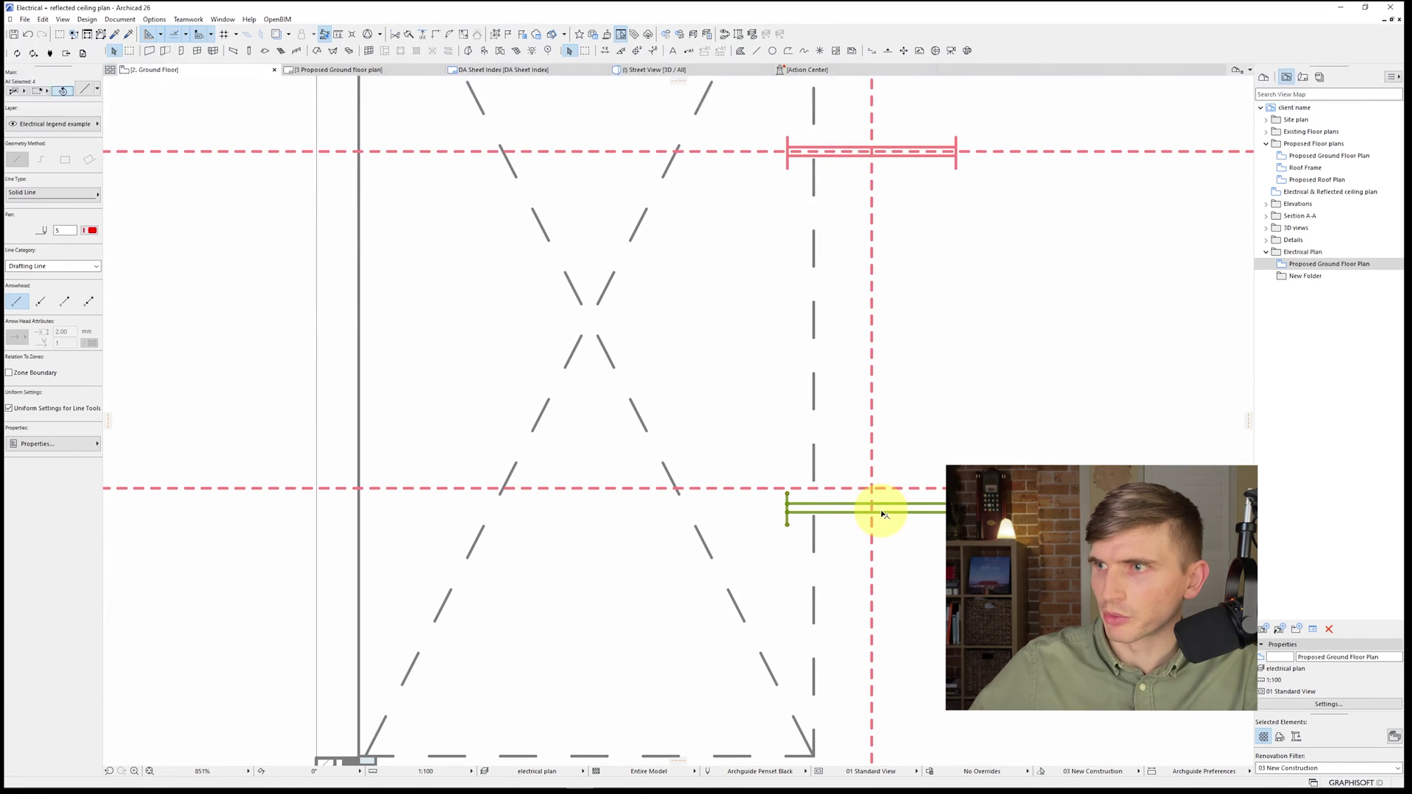
key(ctrl+d)
click(876, 515)
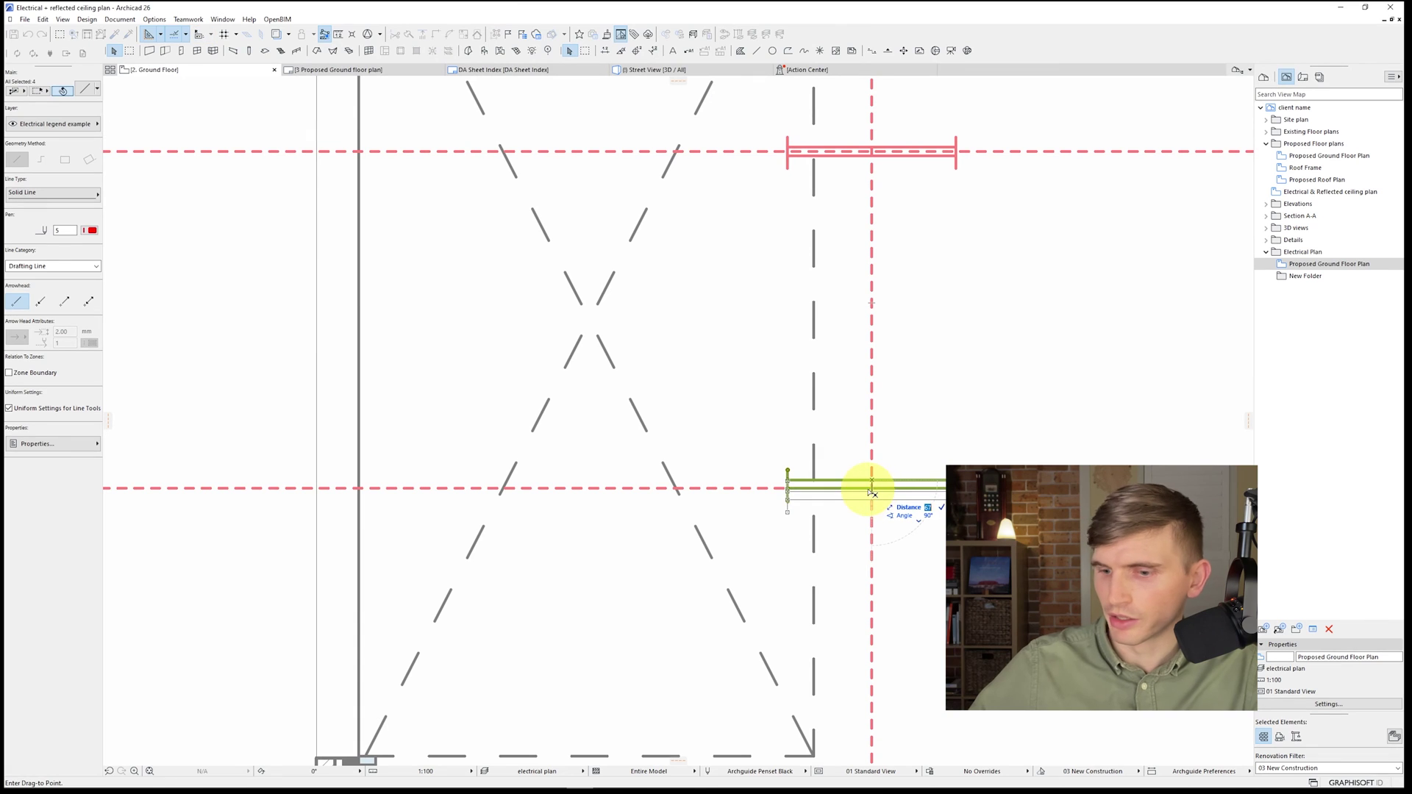
click(871, 485)
Step: Delete all the horizontal and vertical guide lines used to position the garage lights
scroll(905, 315, down, 5)
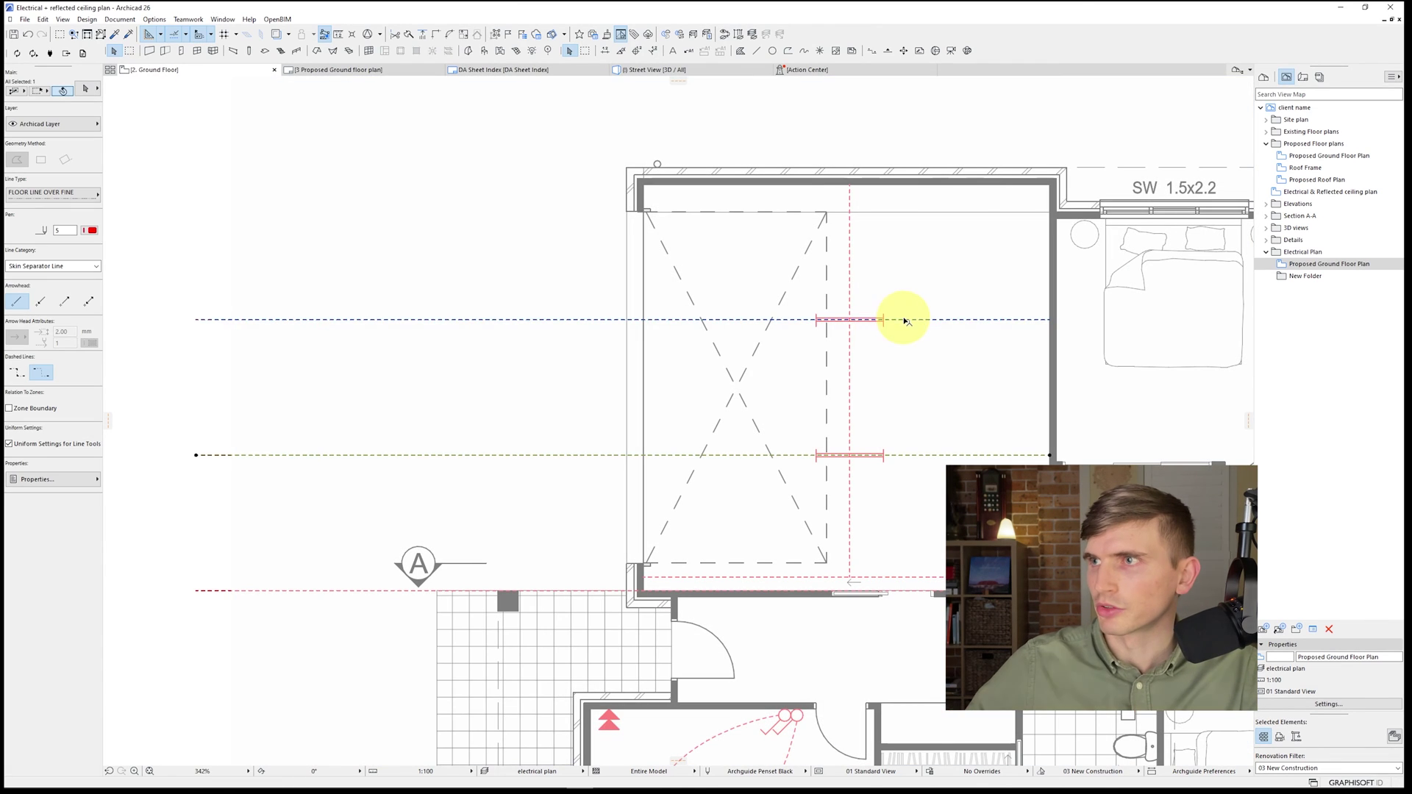
shift+click(849, 384)
shift+click(889, 577)
shift+click(906, 591)
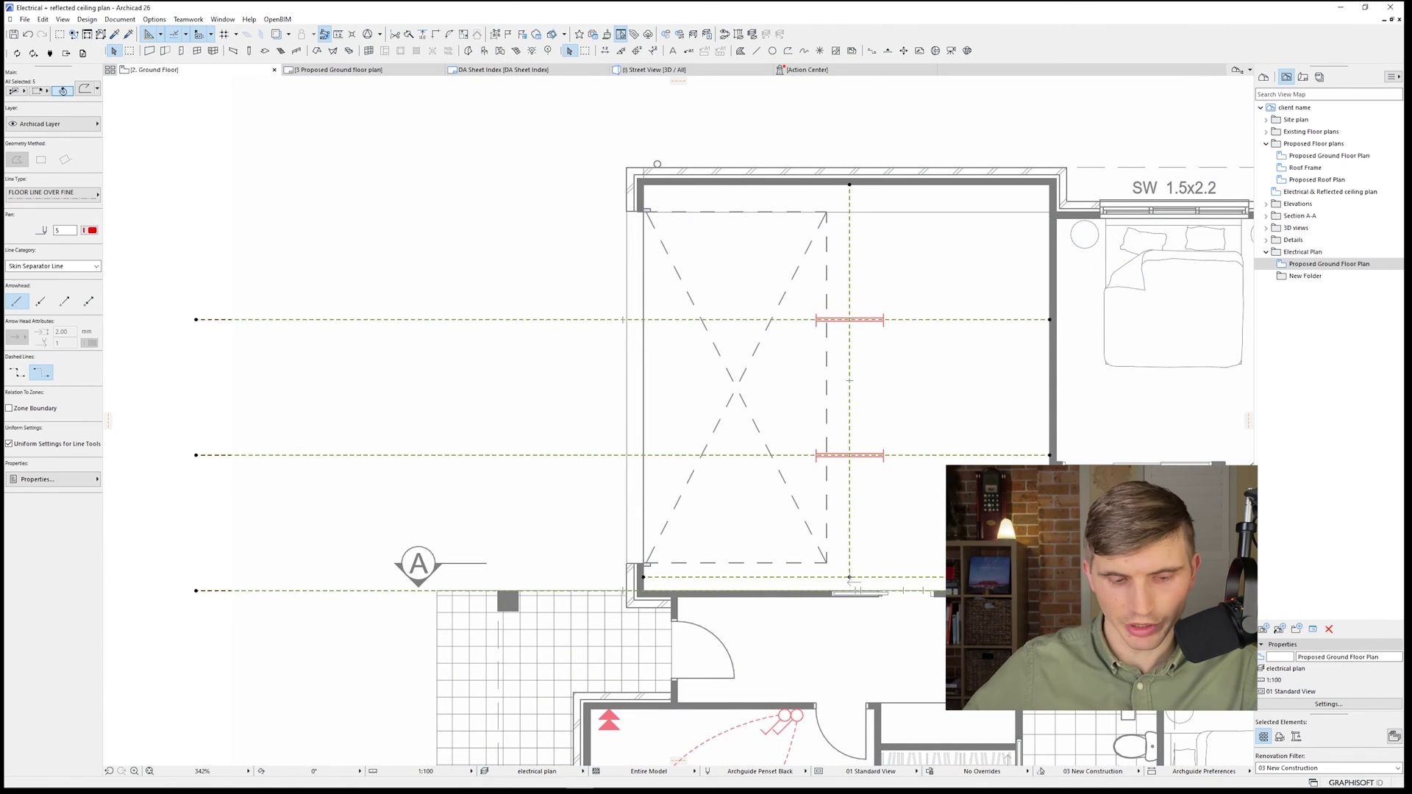
key(ctrl+Down)
key(ctrl+v)
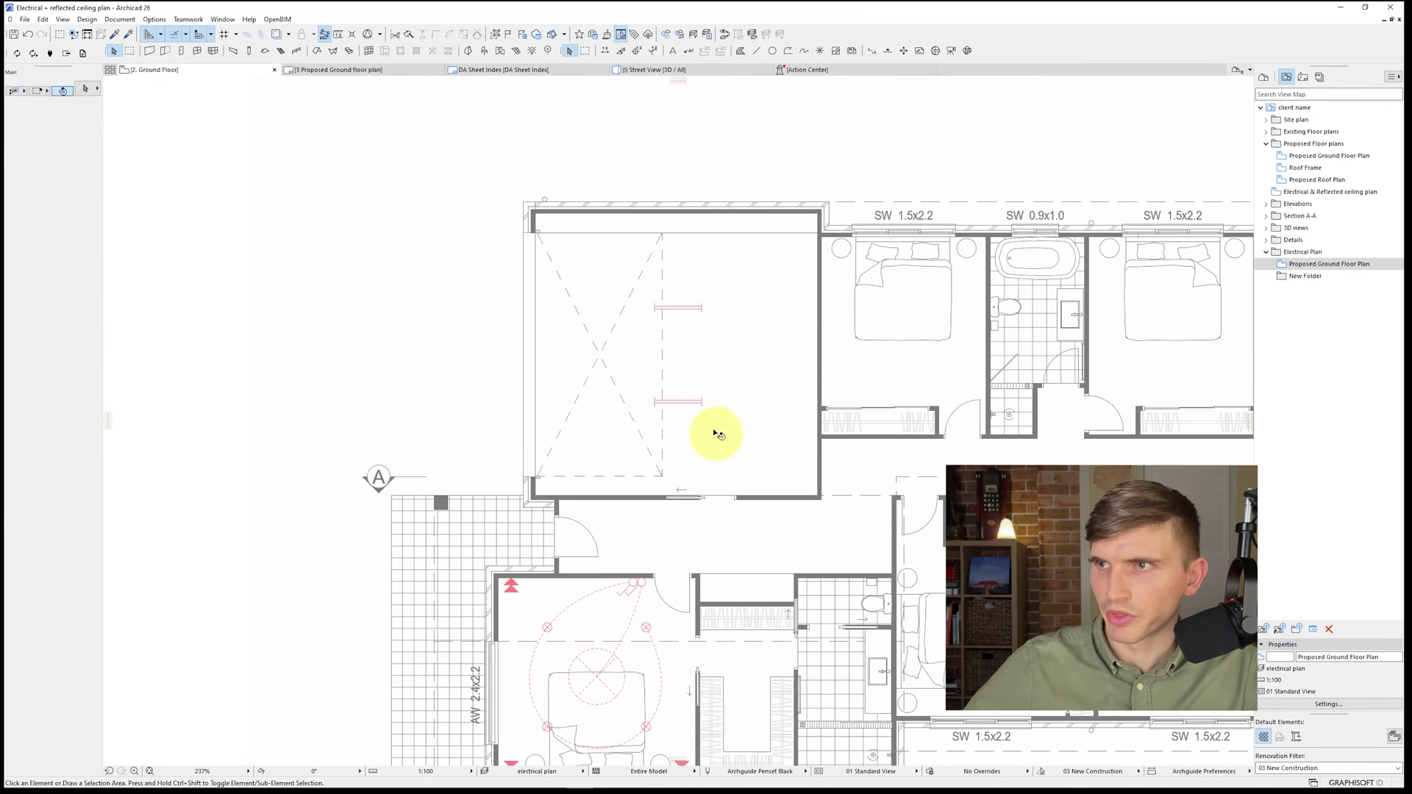
Step: Copy a light switch from the bedroom to the garage's lower wall beside the door, flipped to point into the garage
middle_drag(572, 450, 601, 378)
scroll(641, 359, down, 1)
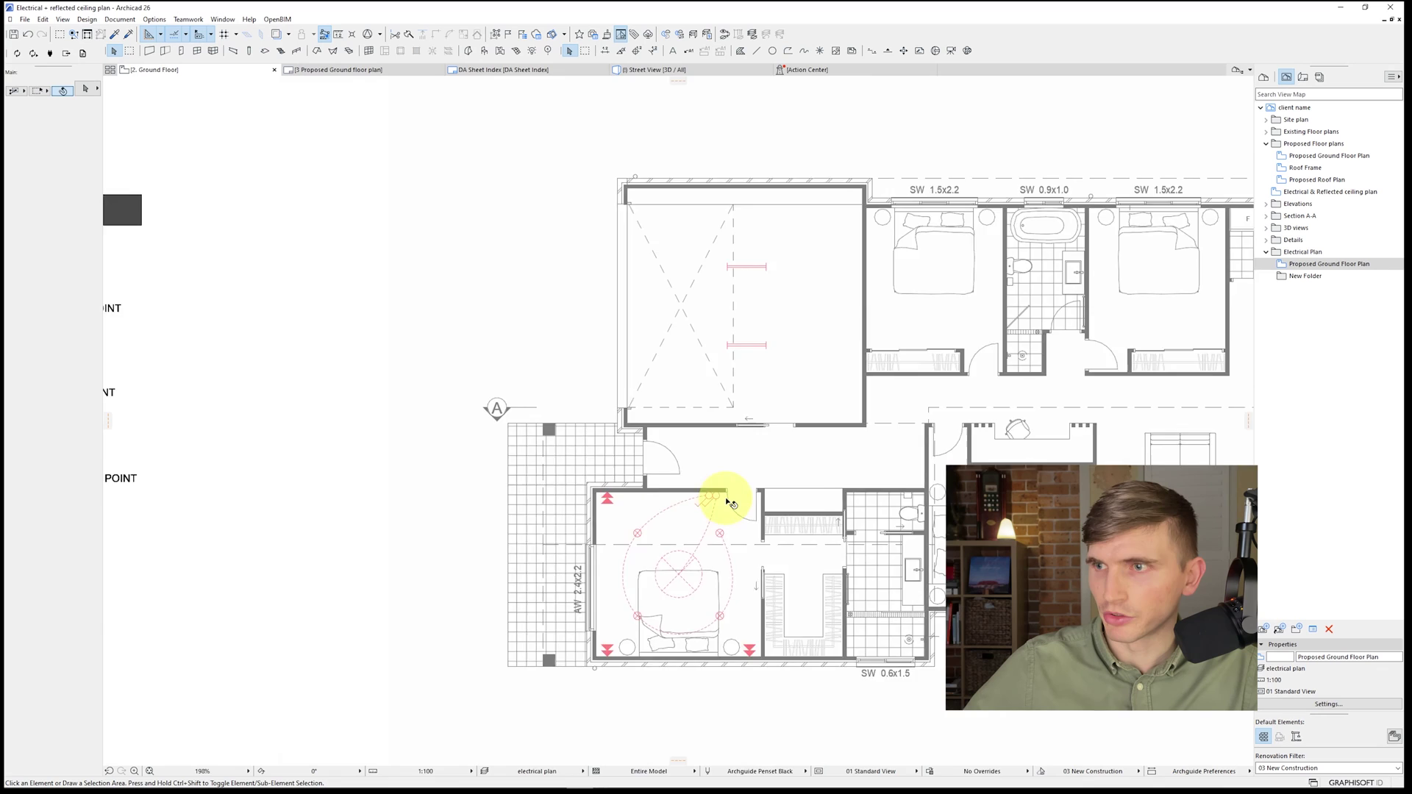
scroll(721, 496, up, 3)
click(710, 494)
drag(707, 493, 855, 360)
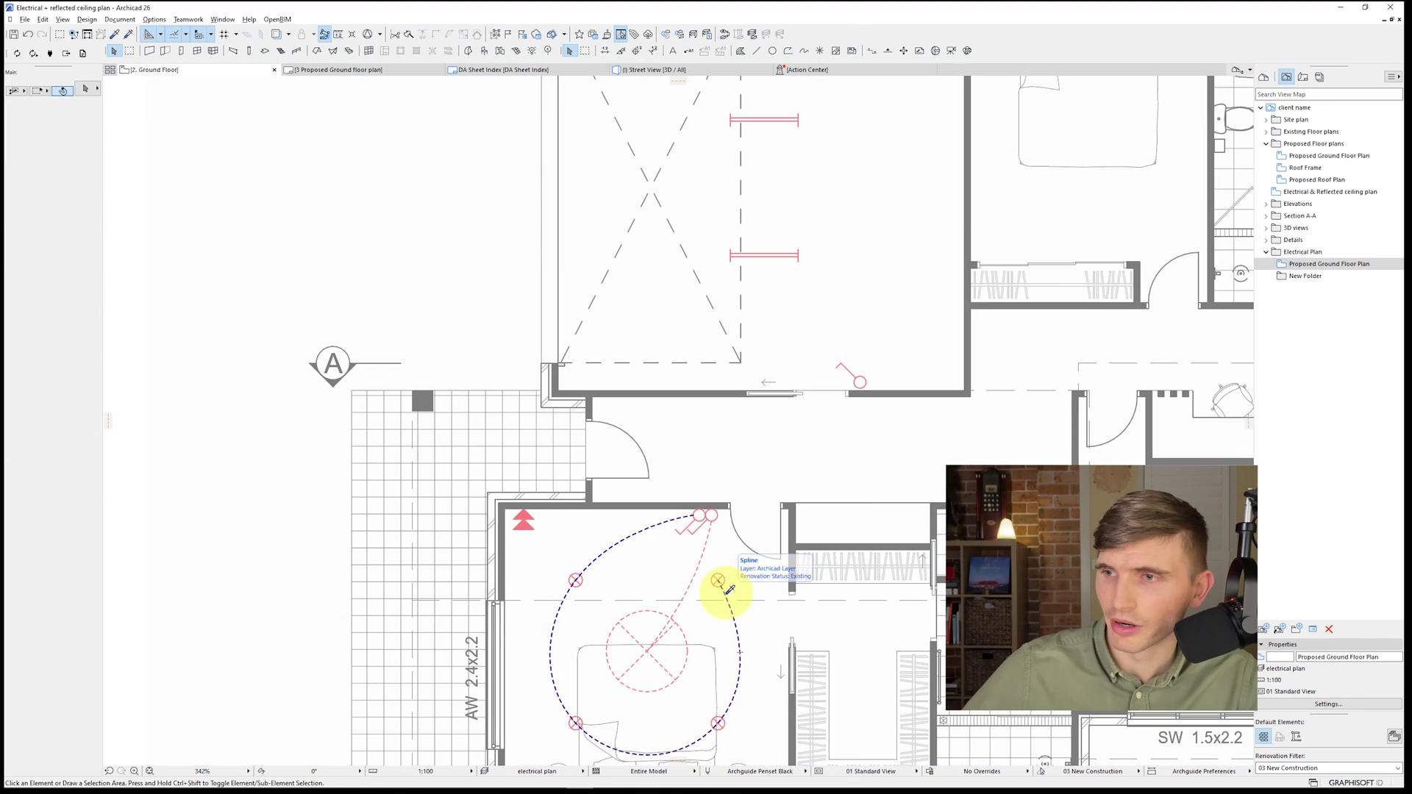
Step: Draw a spline with the bedroom wiring spline's settings from the garage switch through the lower fluorescent light to the upper one
alt+click(723, 582)
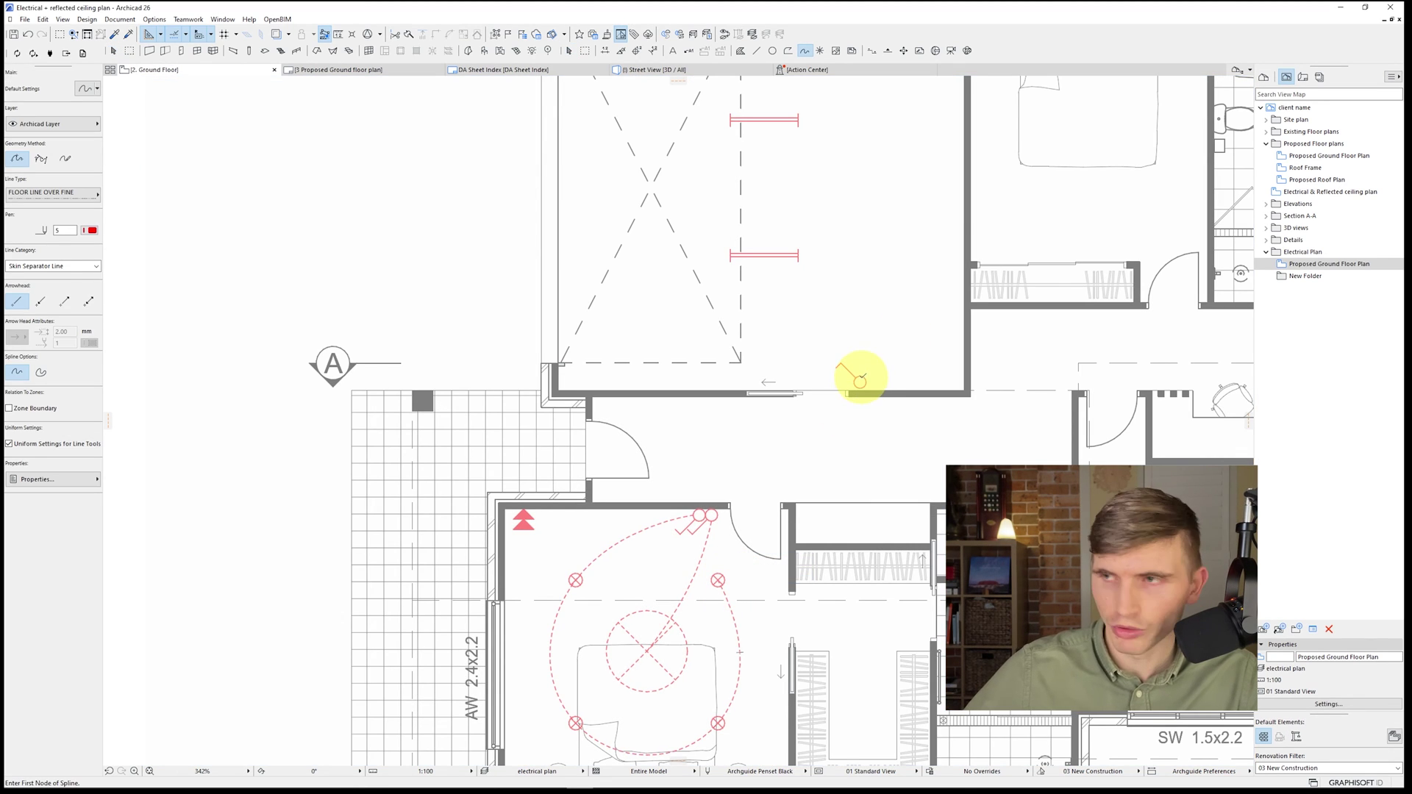
click(860, 377)
click(866, 315)
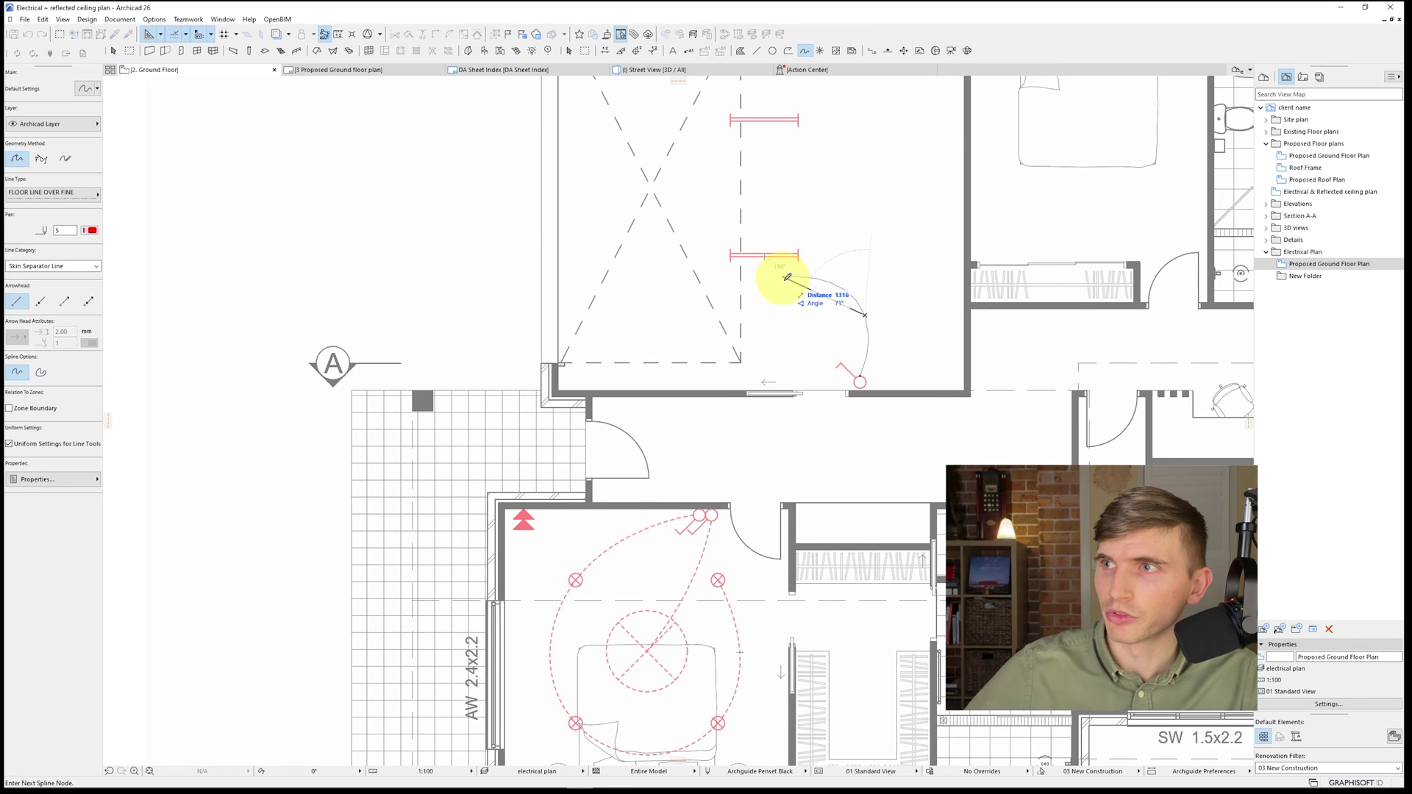
click(780, 297)
click(764, 256)
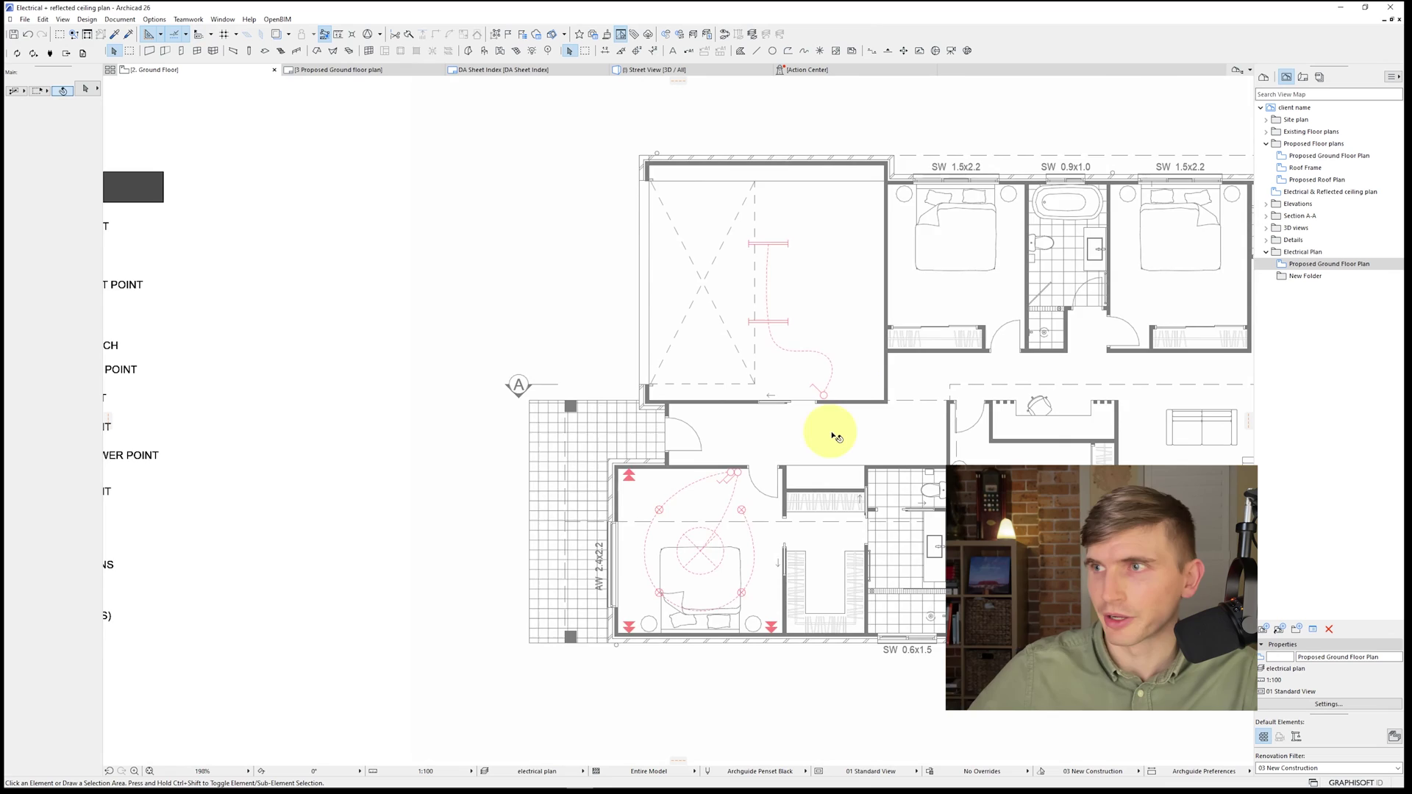
Step: Draw a rectangular marquee around the garage and the bedroom with its wardrobe and ensuite
scroll(772, 607, up, 2)
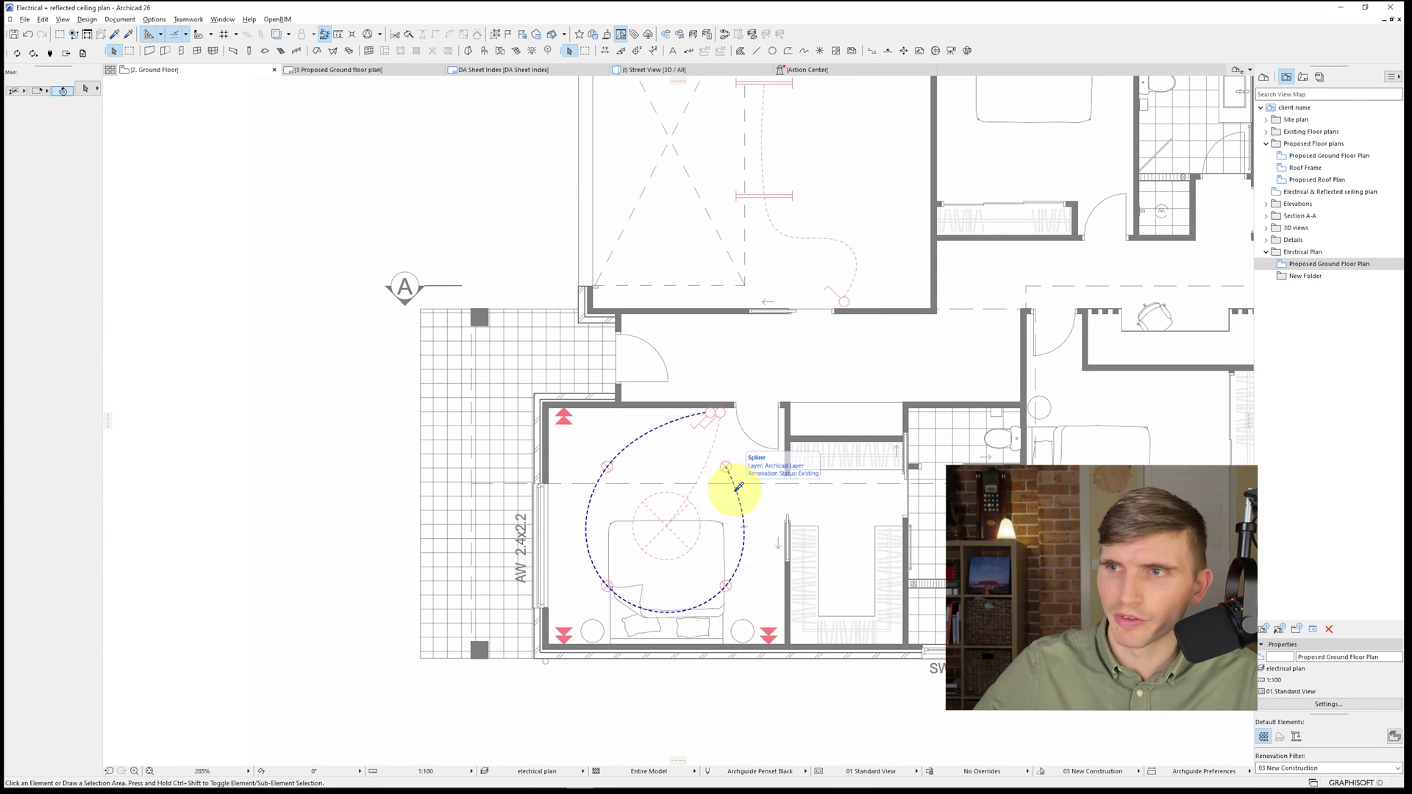
alt+click(738, 487)
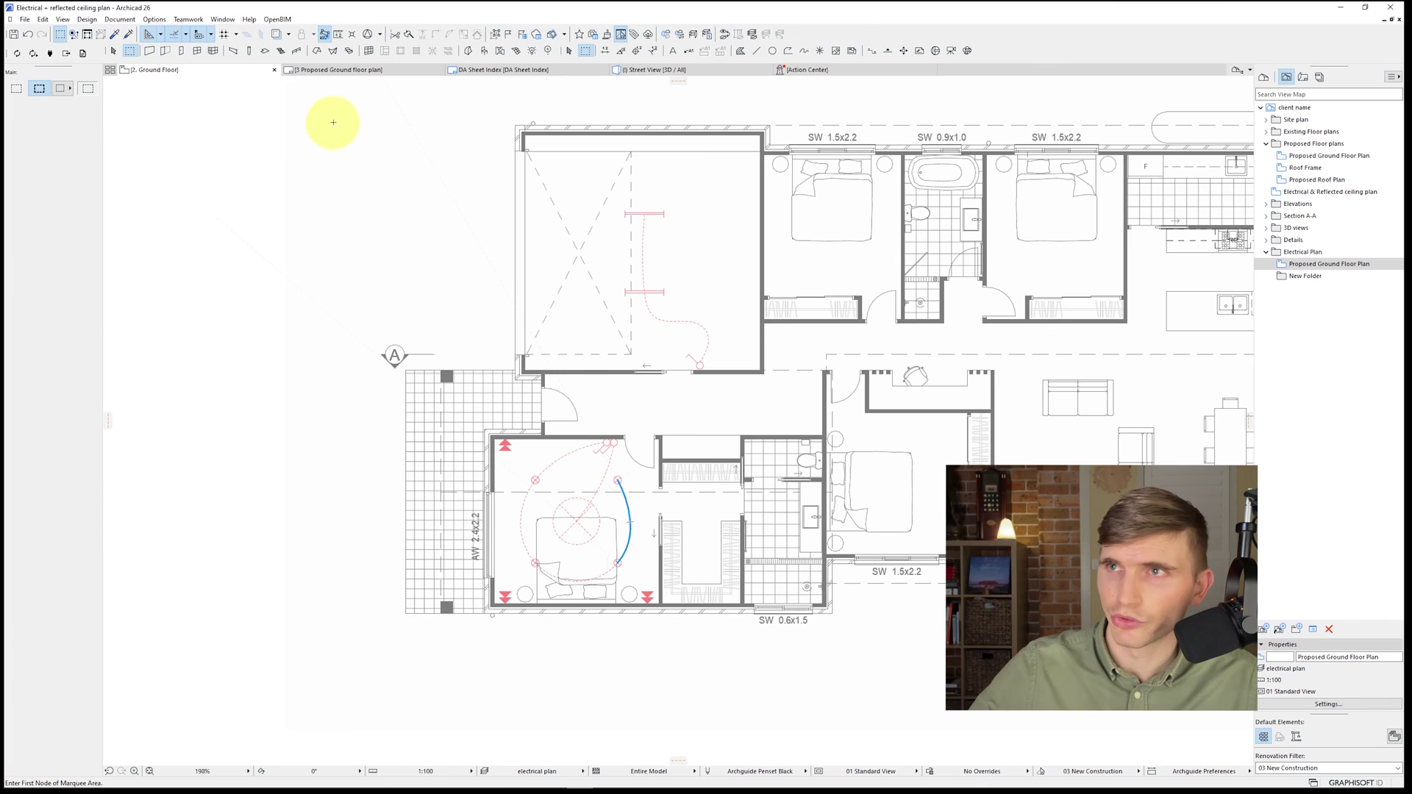
click(331, 110)
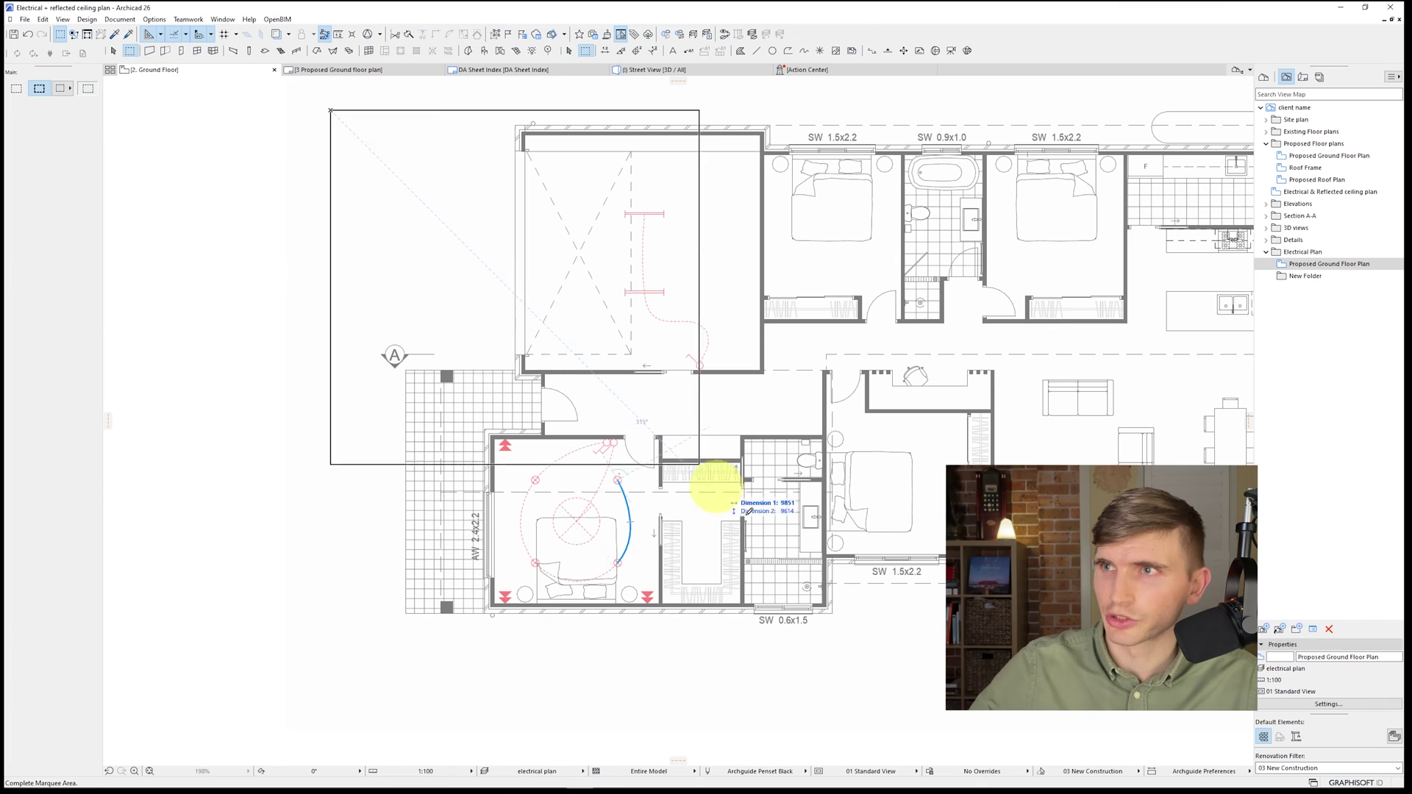
click(867, 673)
Step: Use Find & Select to select the splines entirely inside the marquee, adding Pen 5 as a criterion
key(ctrl+f)
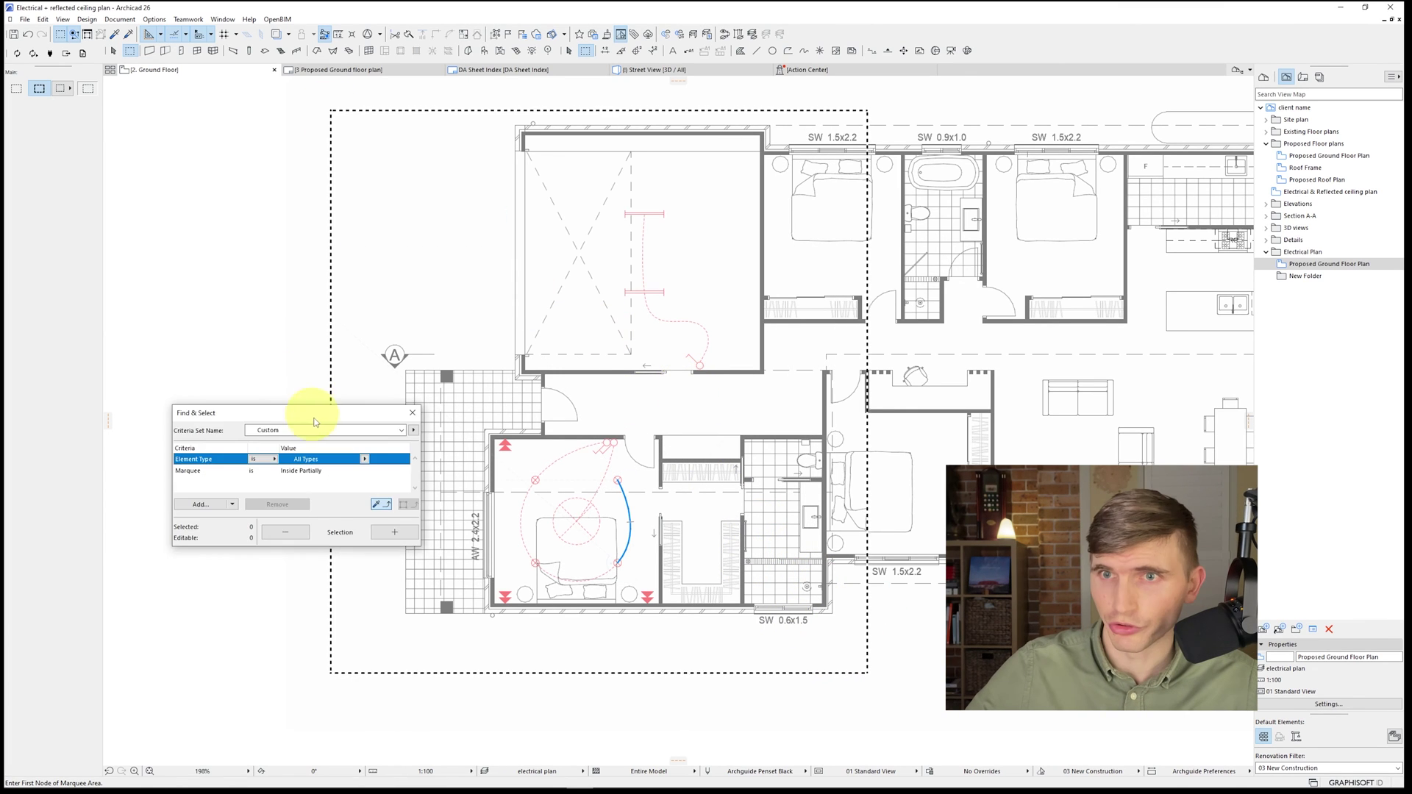
drag(306, 412, 384, 258)
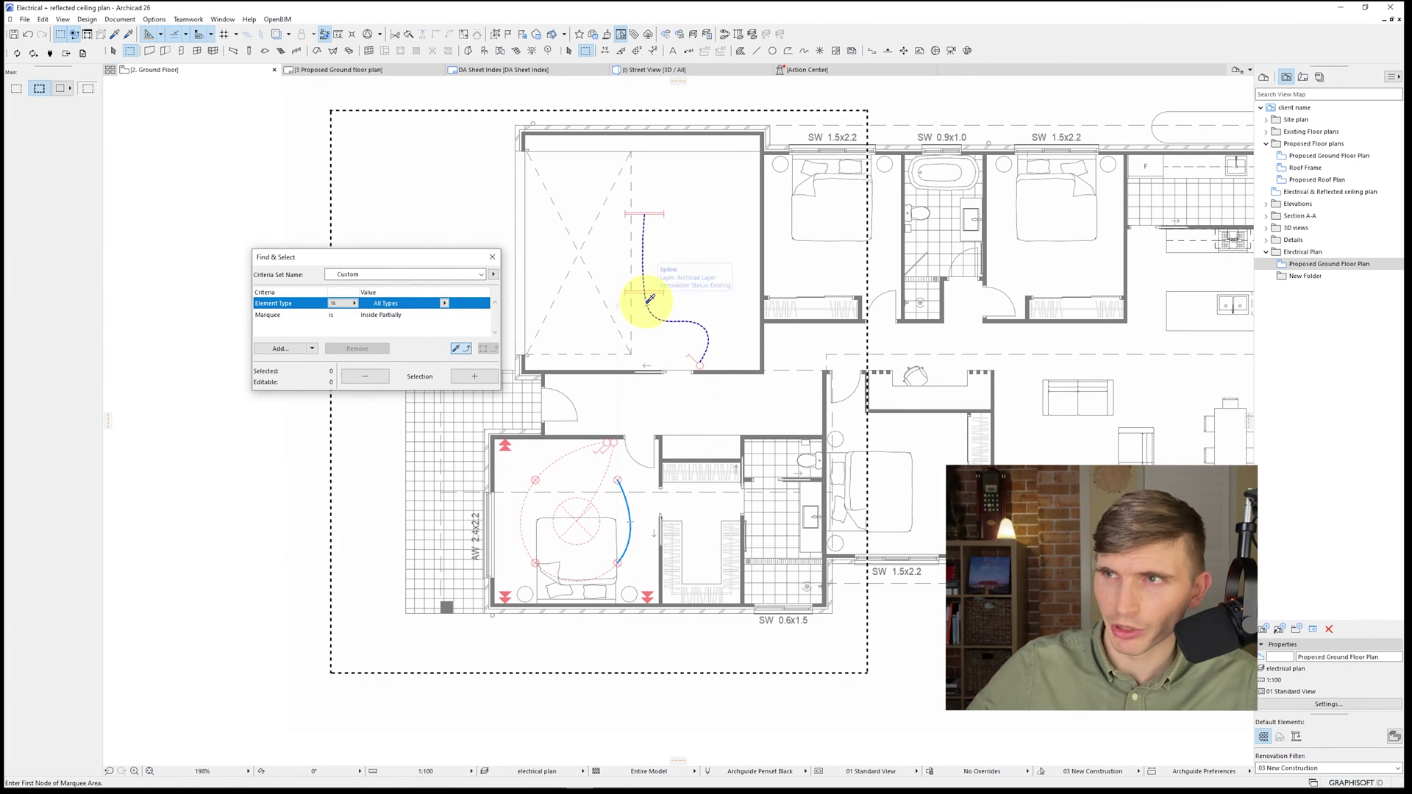
alt+click(649, 298)
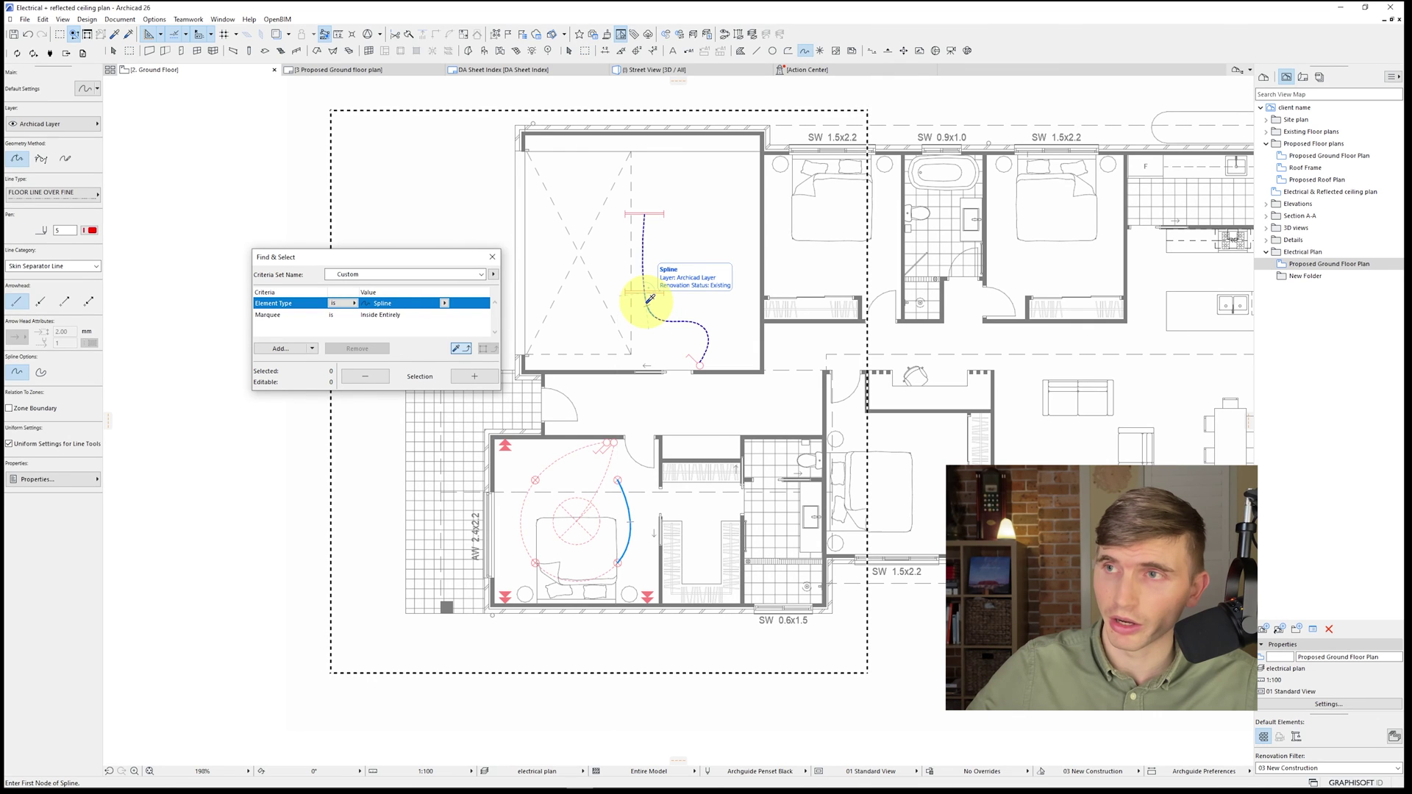
click(411, 314)
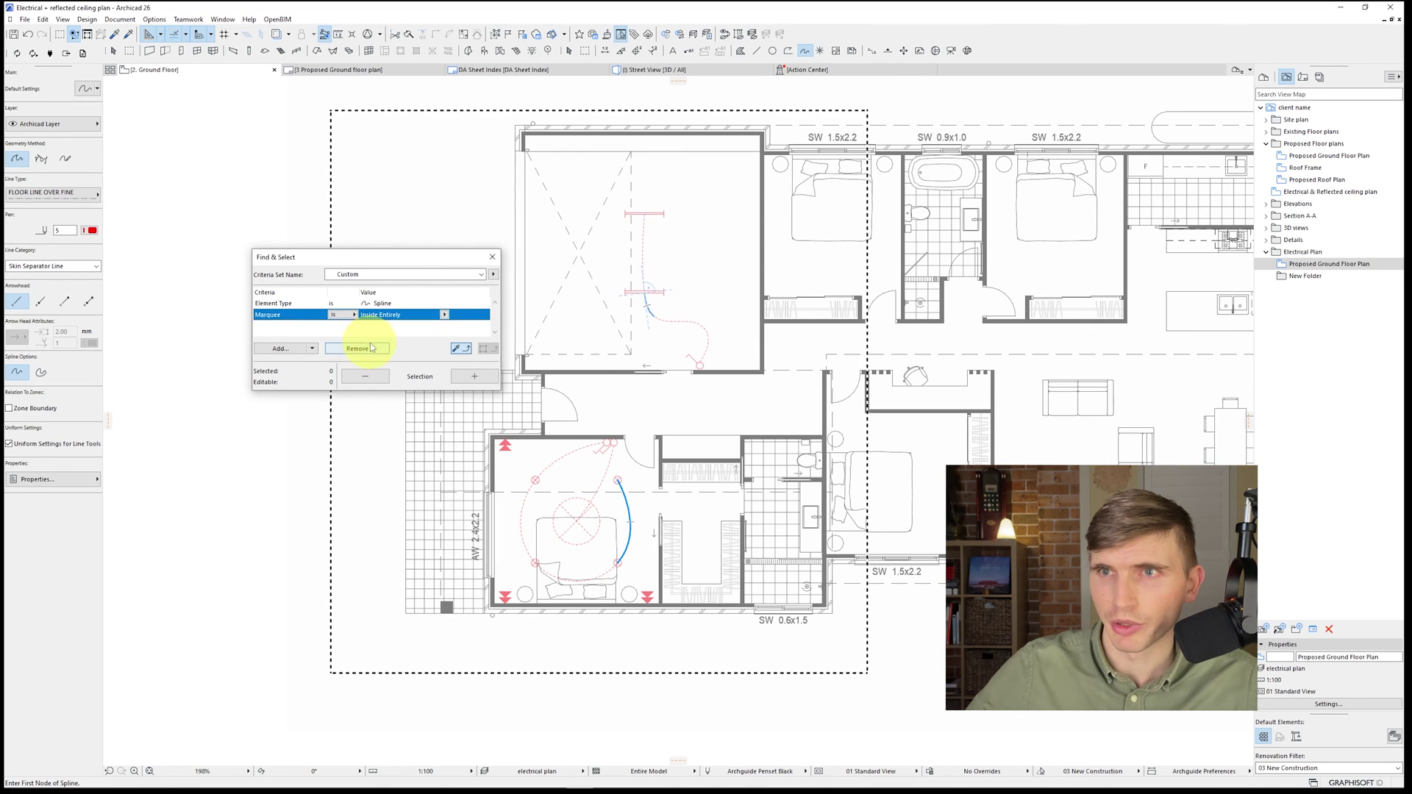
click(293, 351)
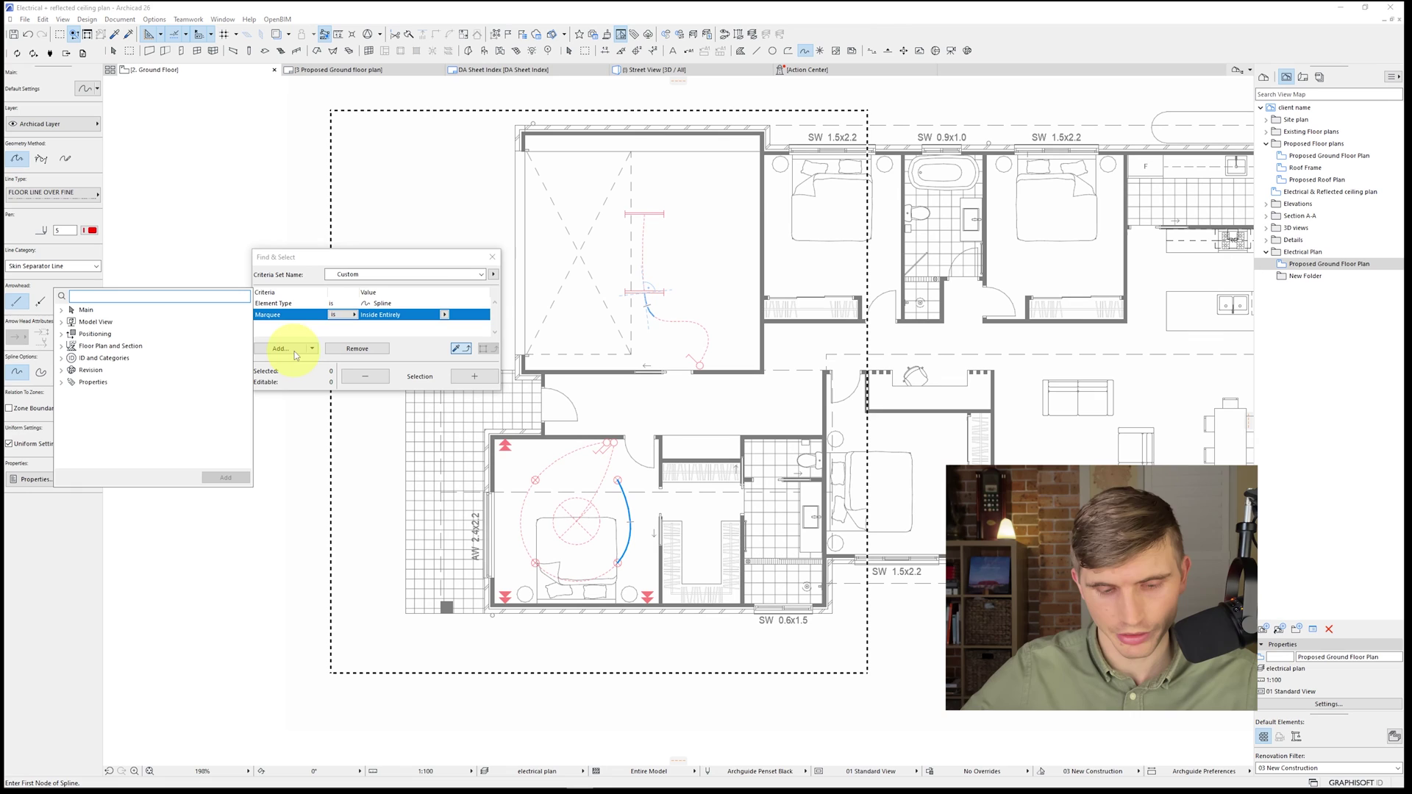
text(pen)
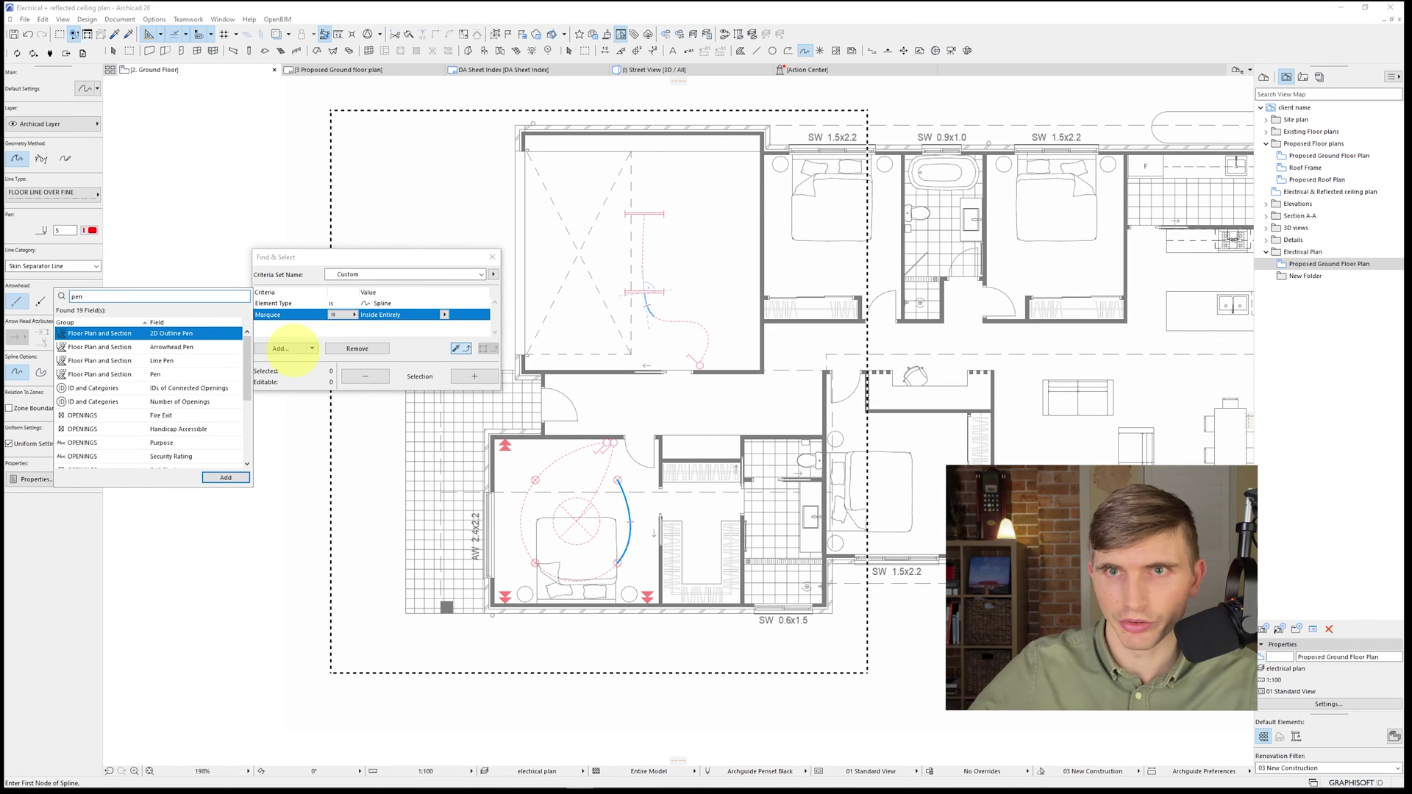
double_click(155, 374)
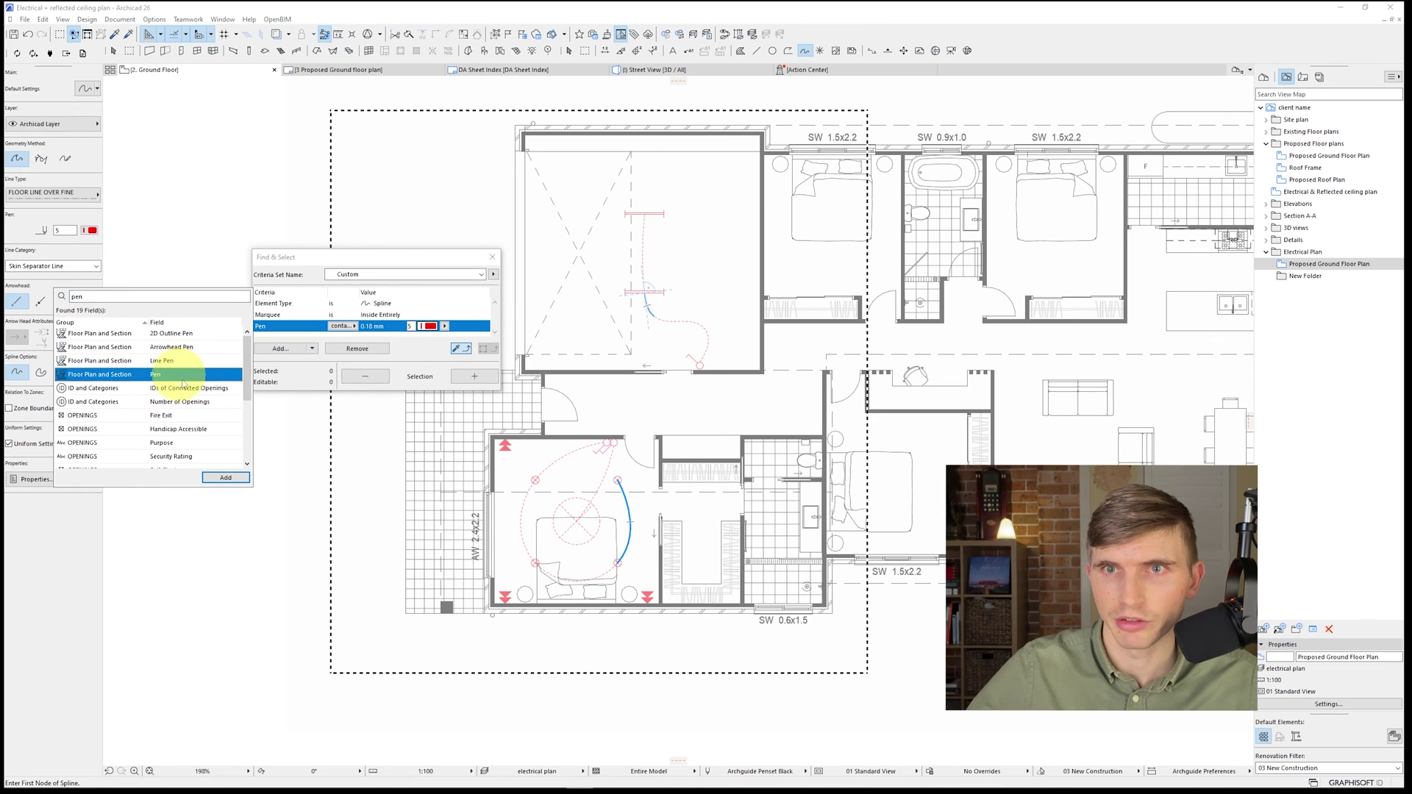
click(479, 374)
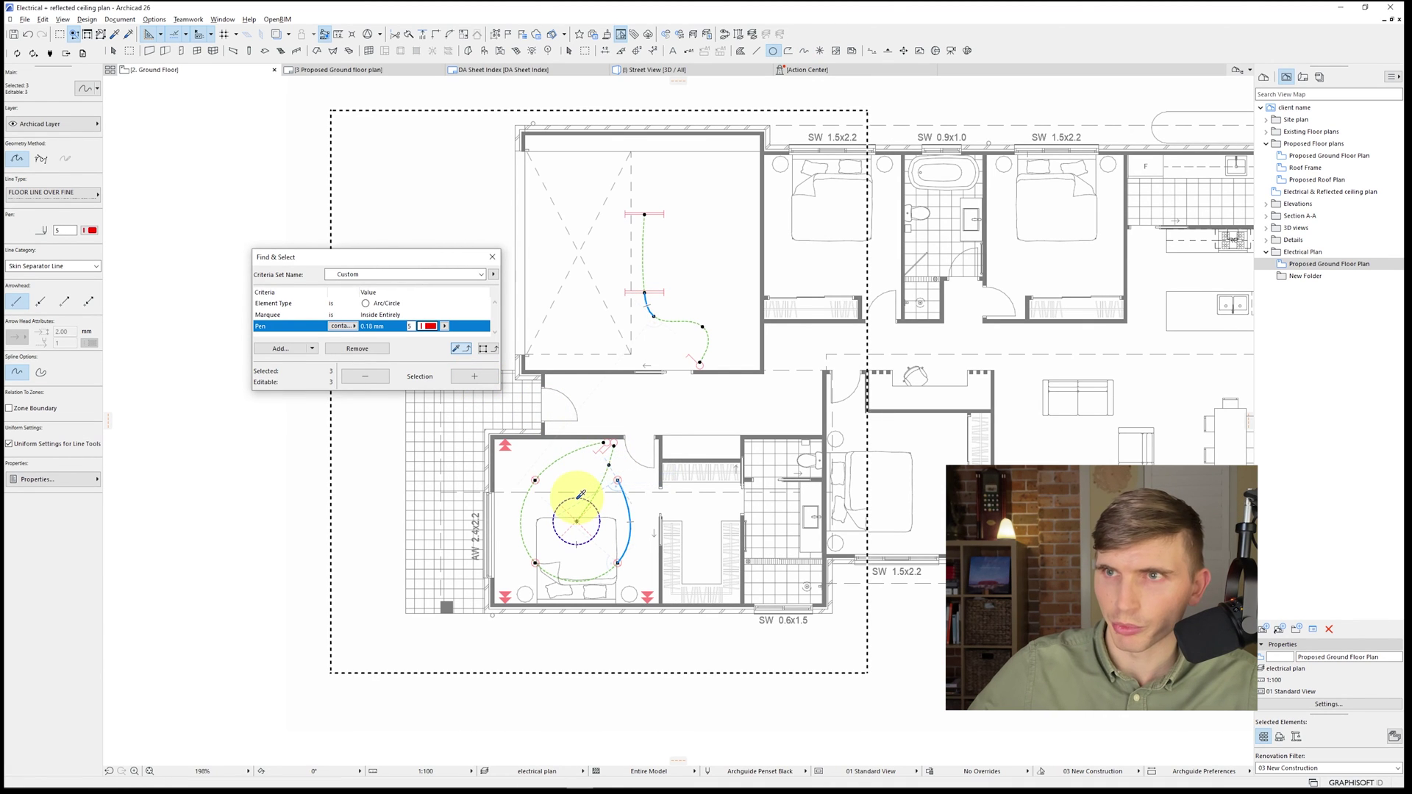
Step: Add the Pen 5 arcs and circles, fills and lines entirely inside the marquee to the Find & Select selection
click(474, 377)
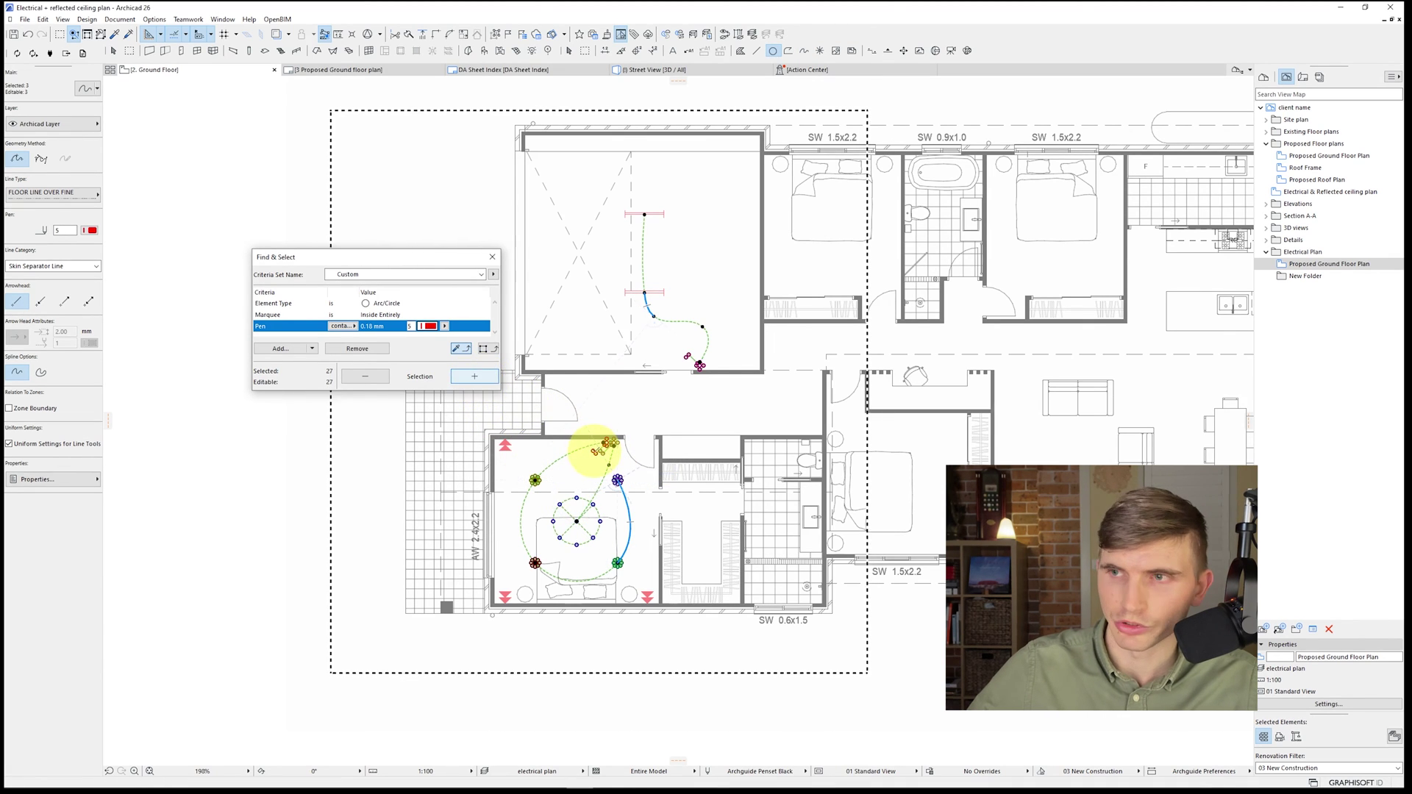
alt+click(506, 446)
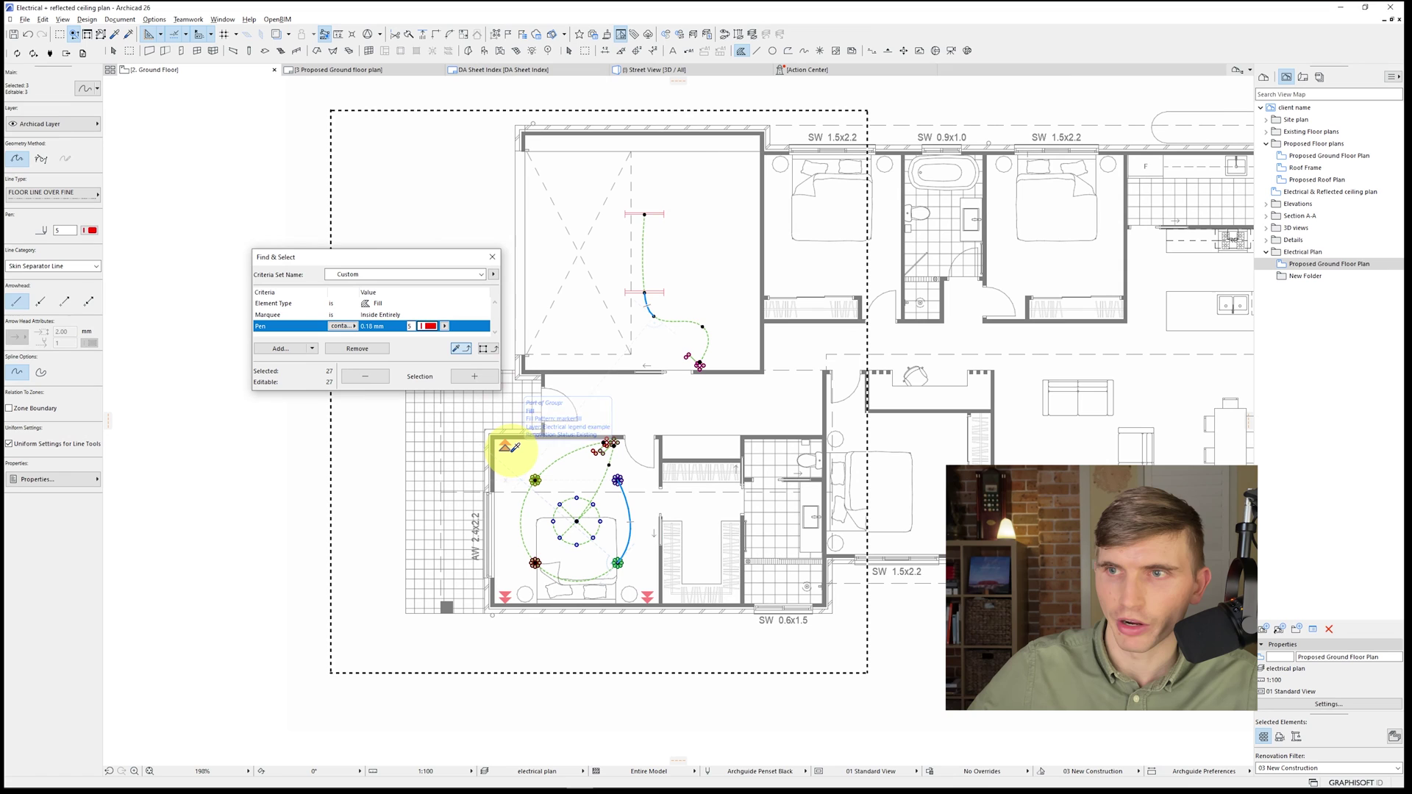
click(475, 377)
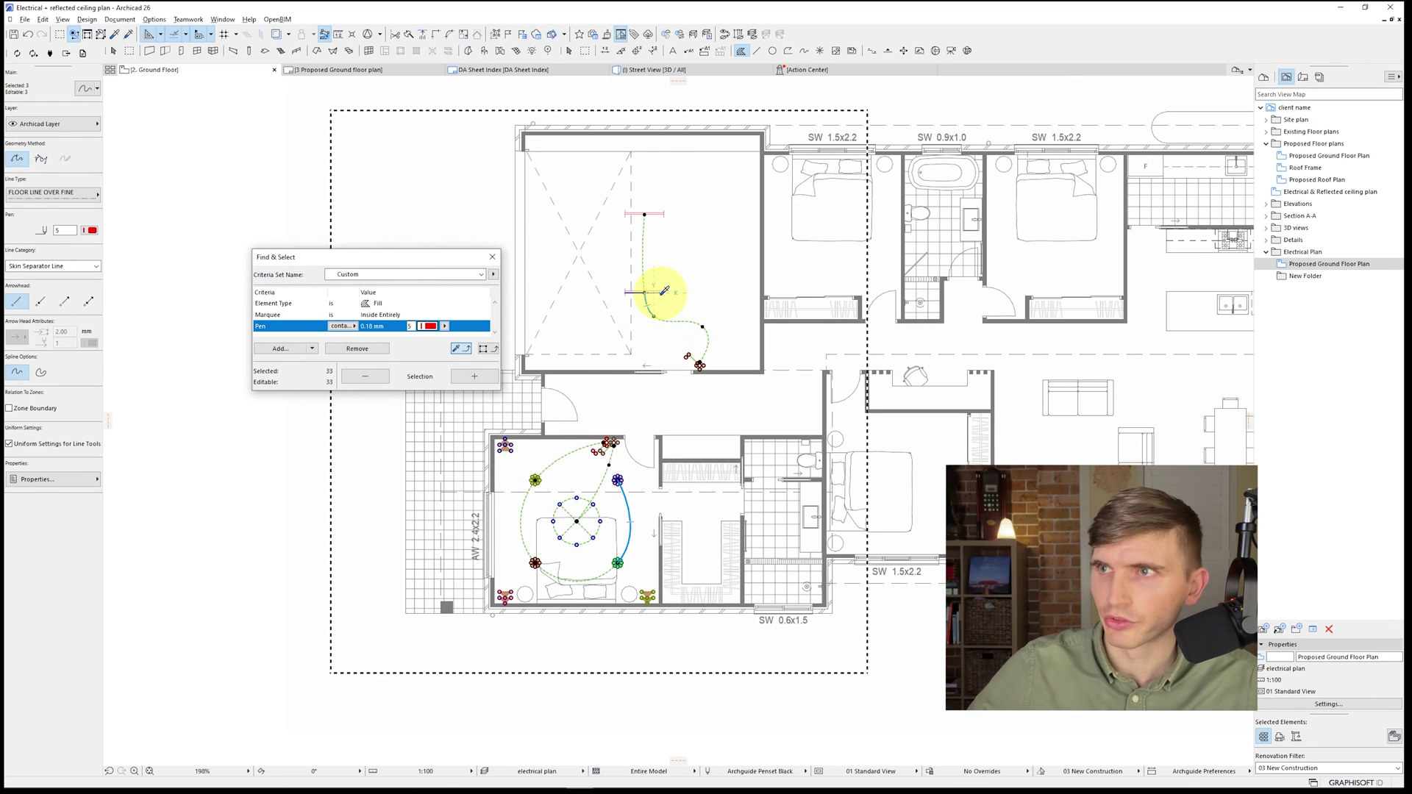
click(664, 290)
click(475, 377)
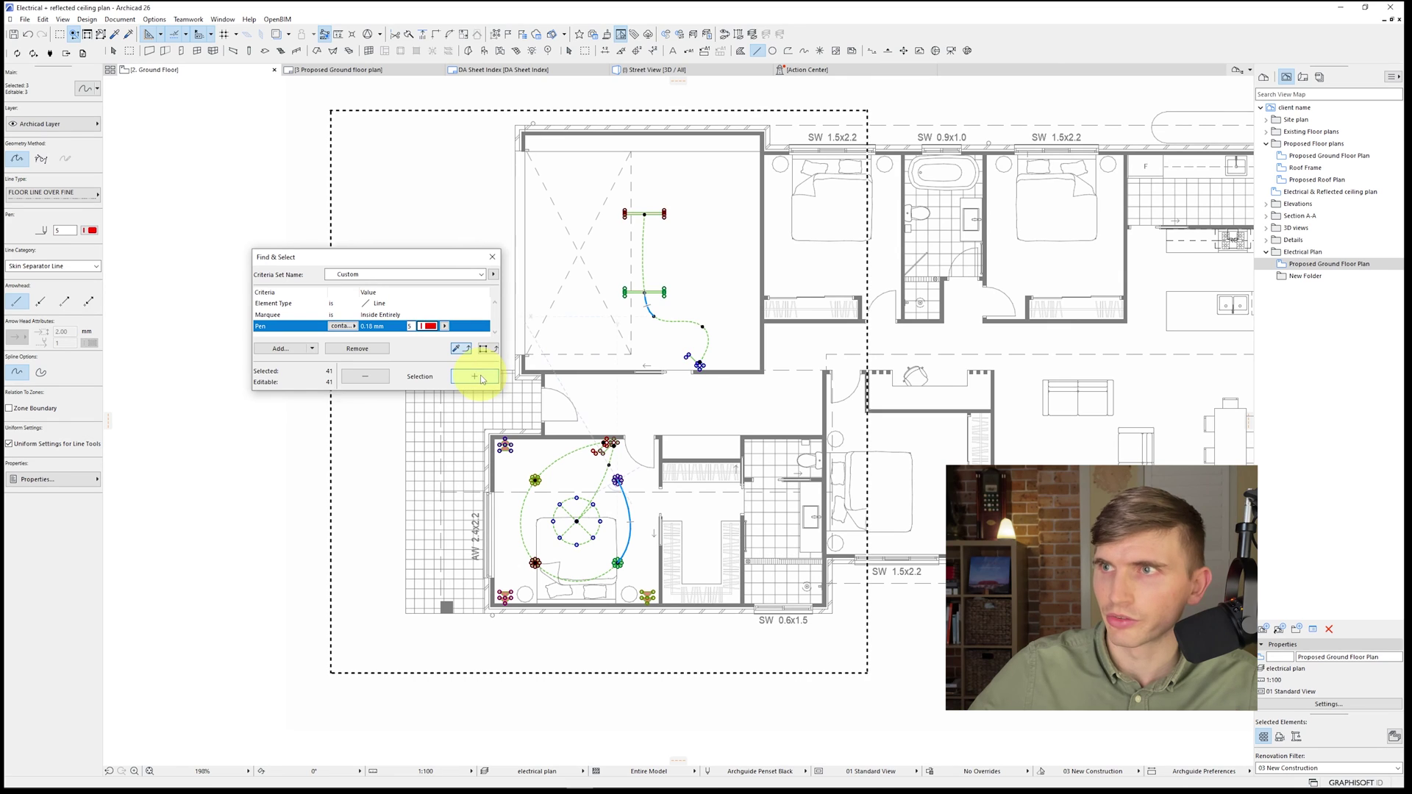
Step: Bring the selected electrical symbols and wiring to the front, close Find & Select, and undo and redo to compare the display order
scroll(411, 478, down, 4)
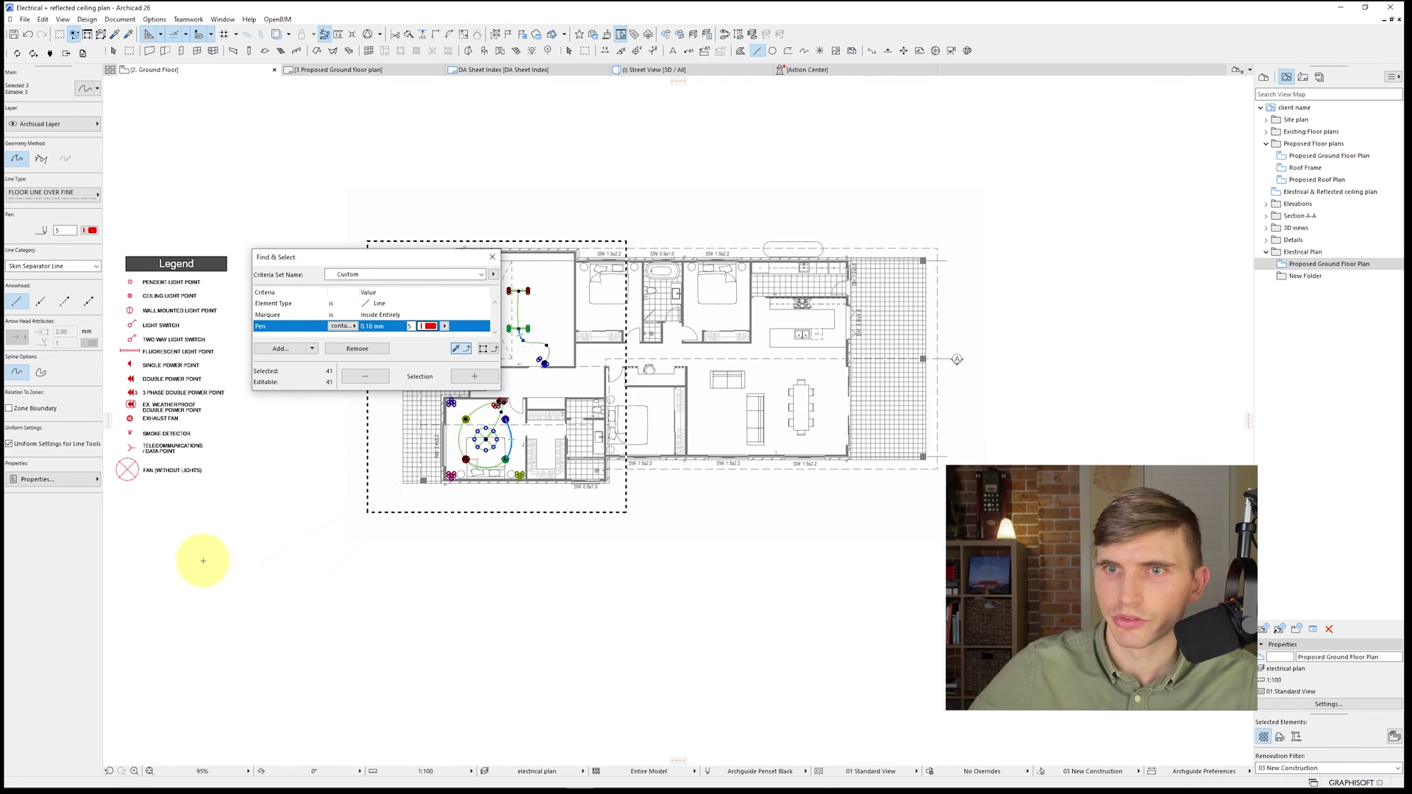
right_click(188, 527)
mouse_move(279, 654)
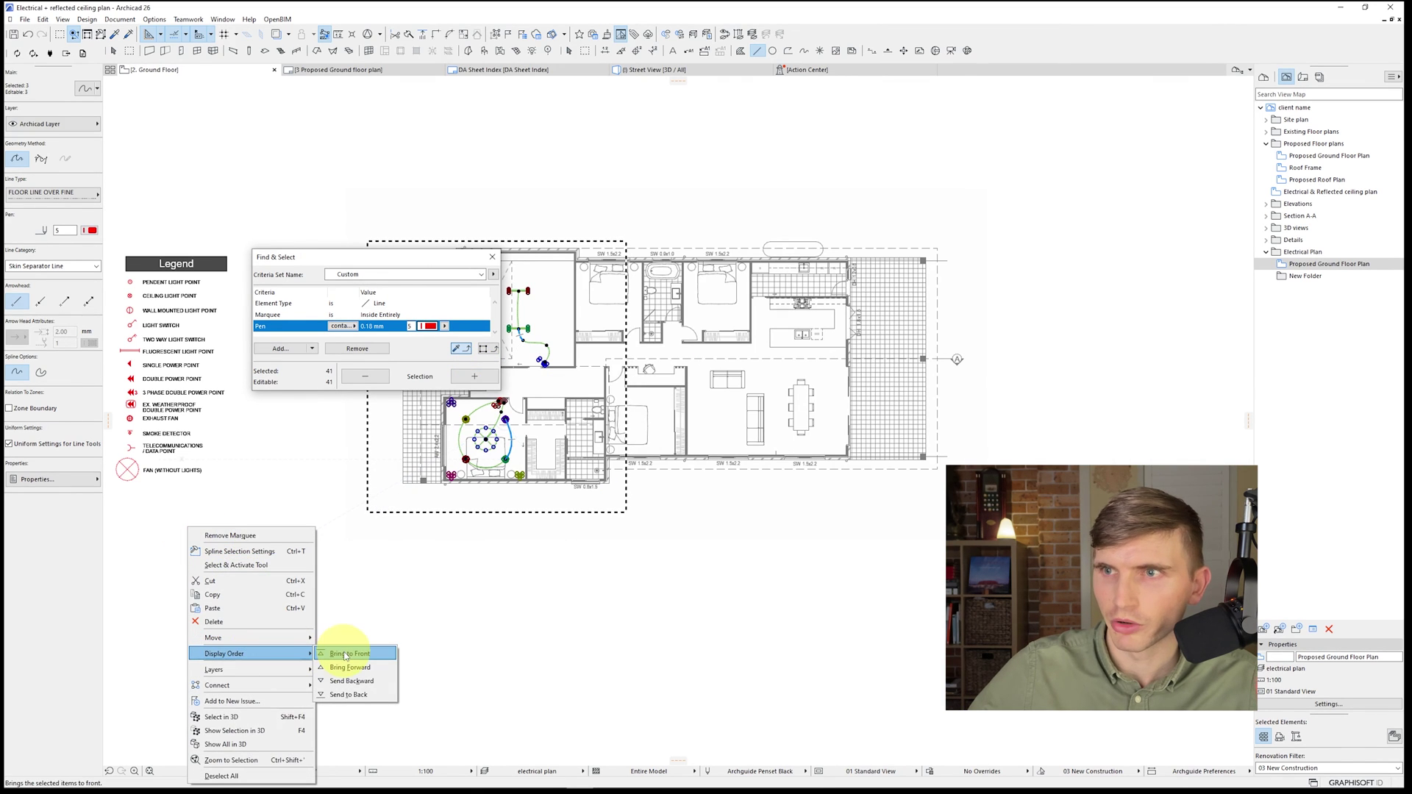
click(345, 653)
scroll(511, 476, up, 6)
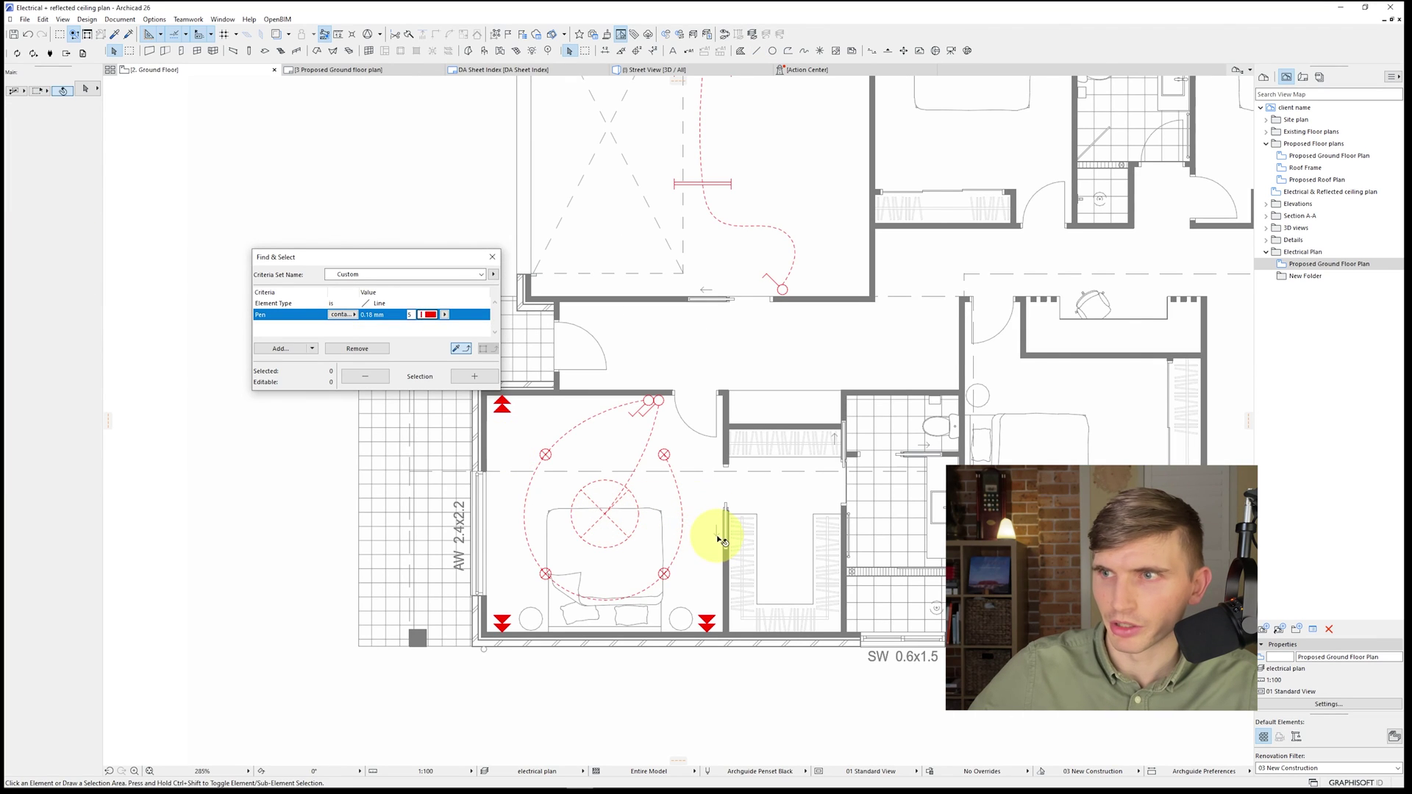
click(492, 257)
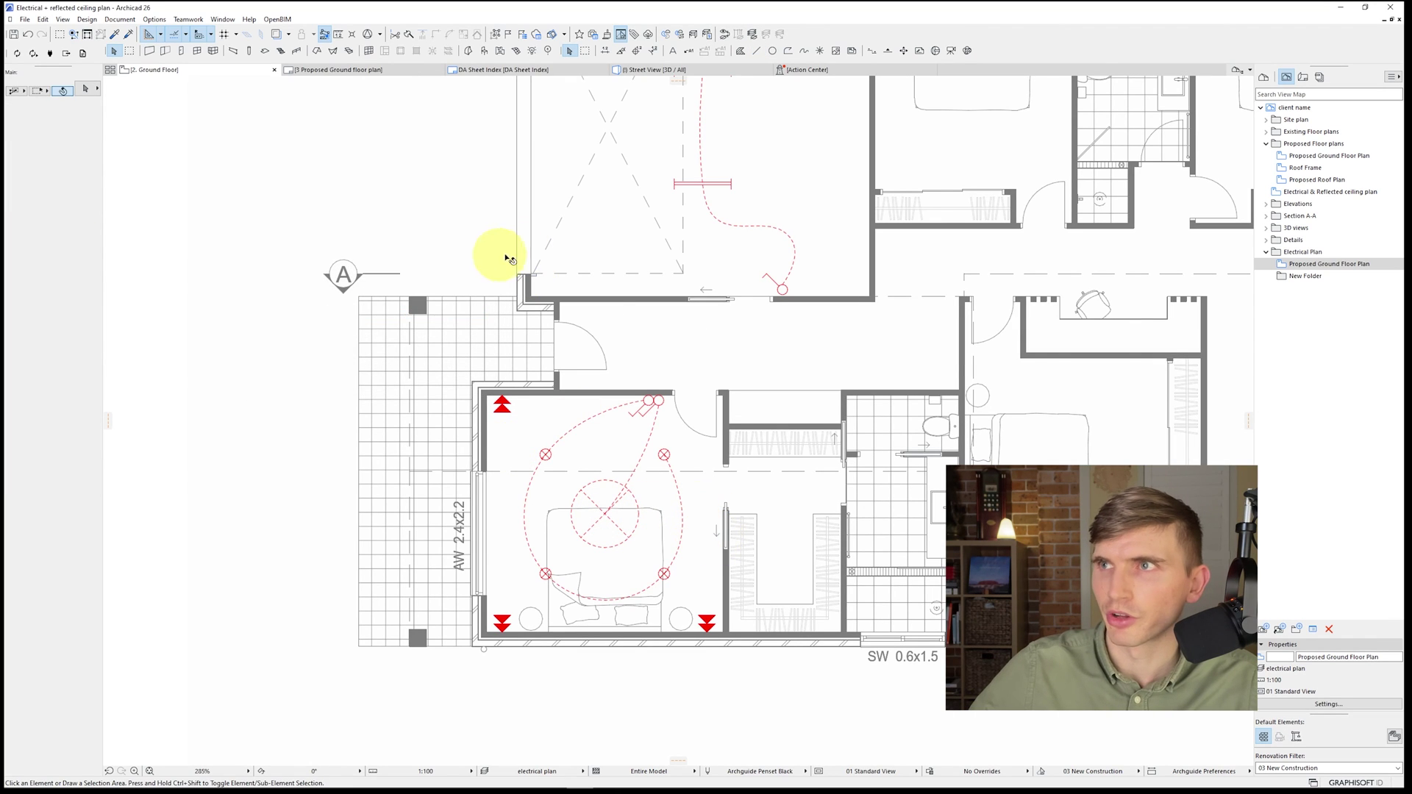
click(30, 36)
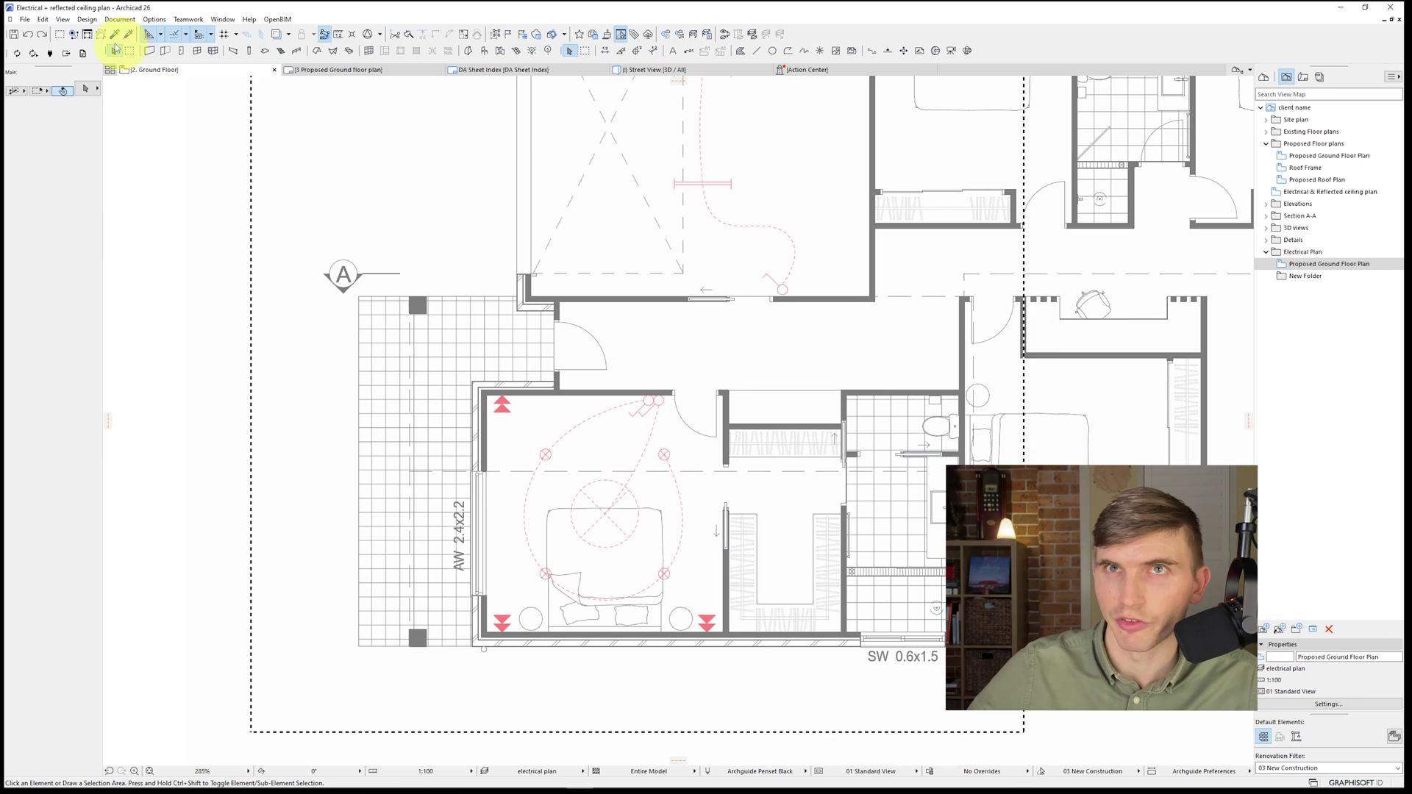
click(42, 35)
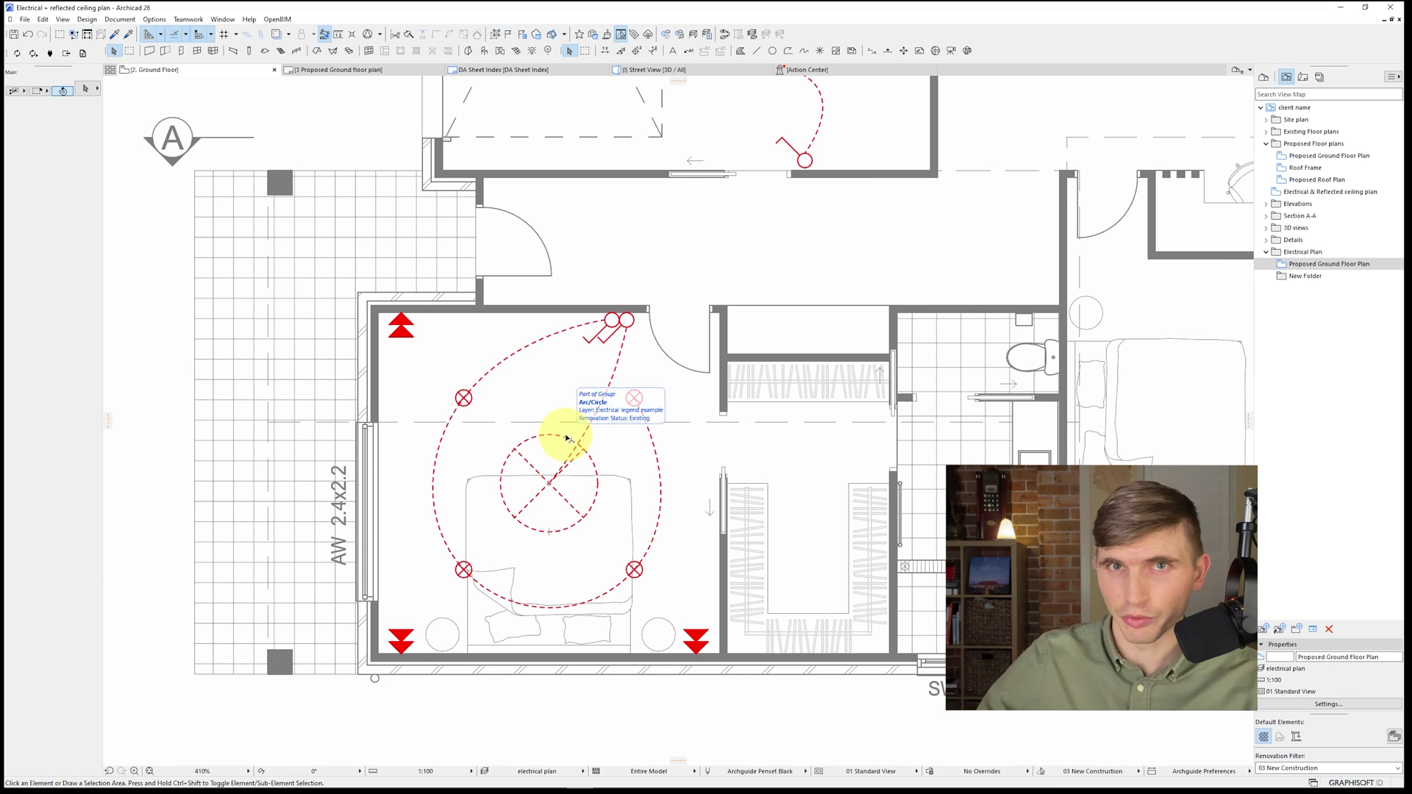
Step: Open the Proposed Ground Floor Plan view and assign the garage and bedroom wiring splines to the Electrical legend example layer
double_click(1316, 191)
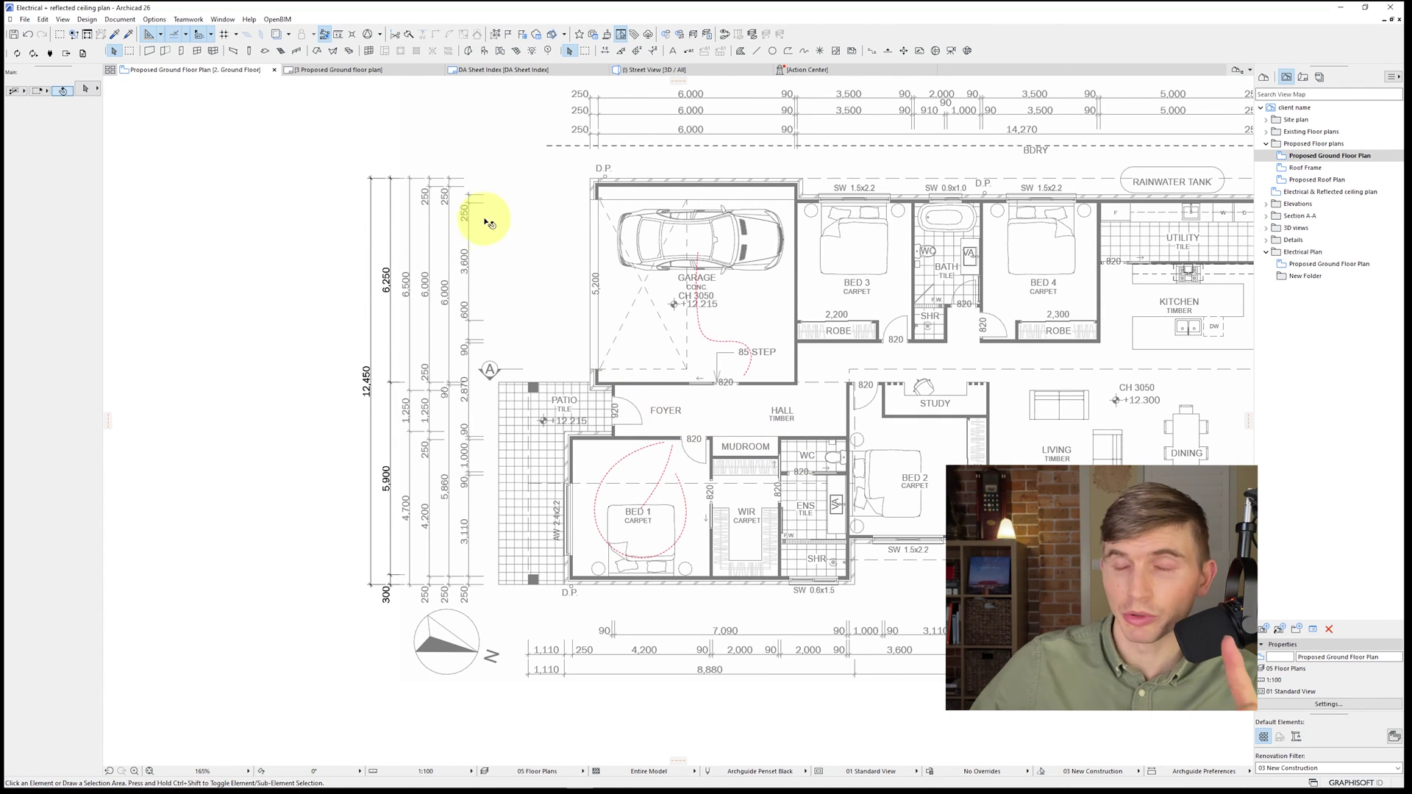
click(504, 145)
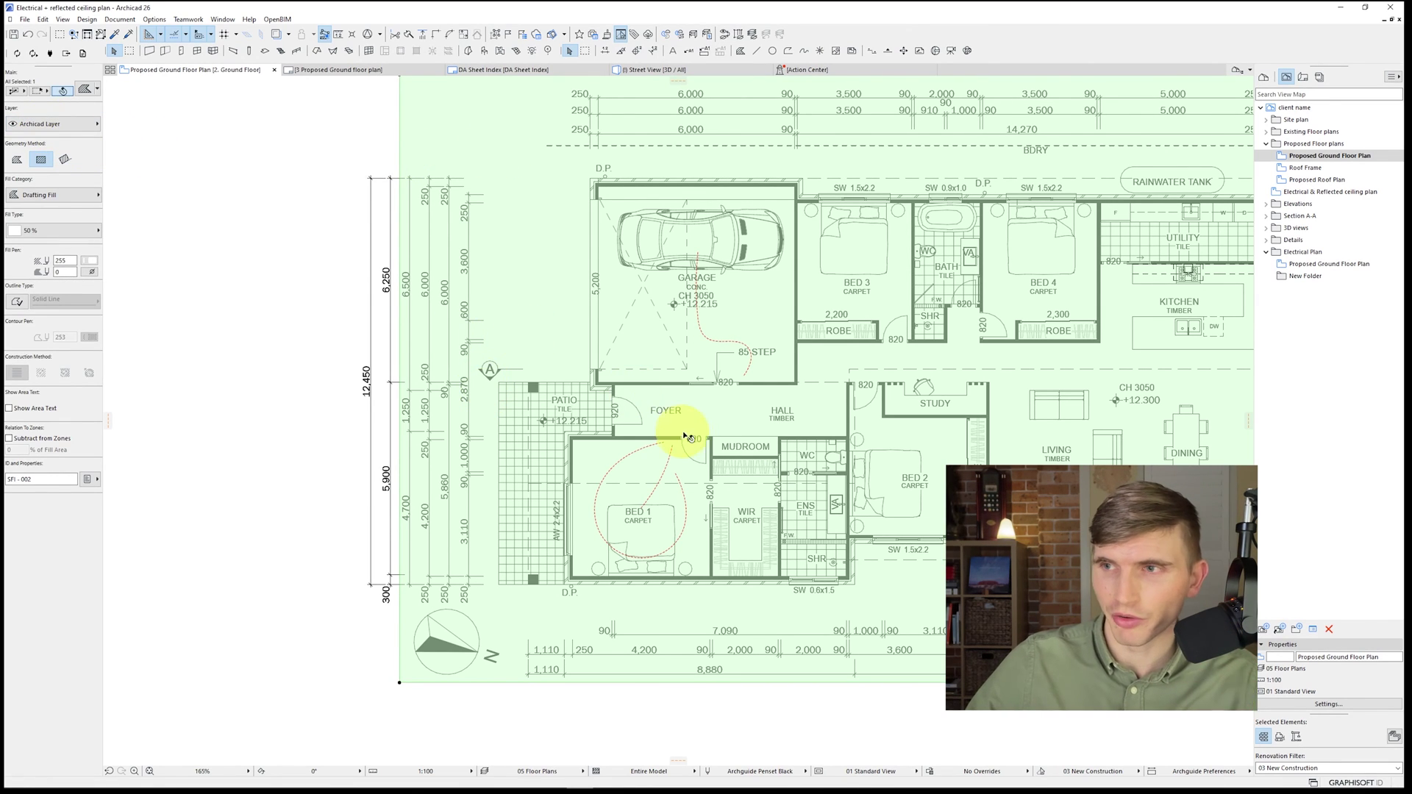
shift+click(746, 375)
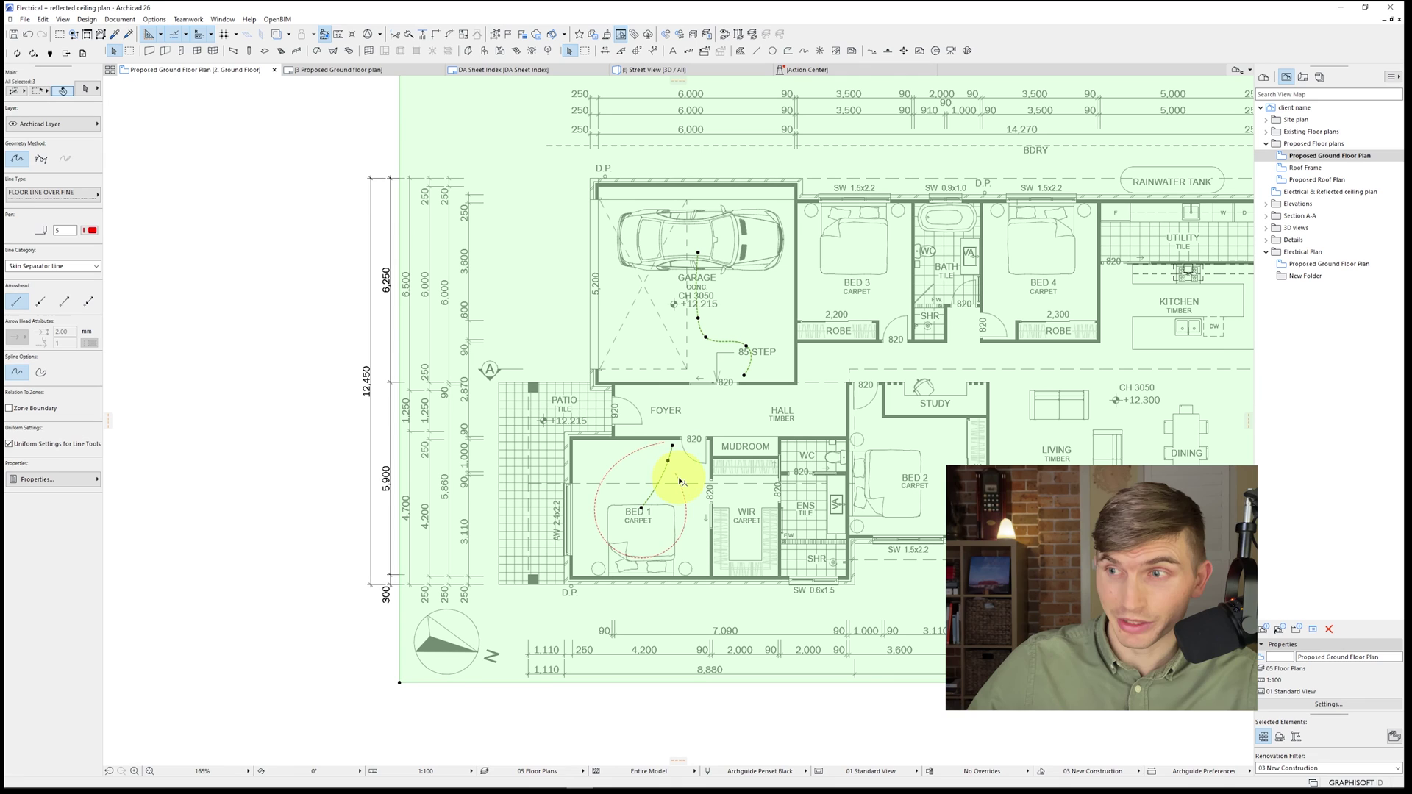
click(55, 123)
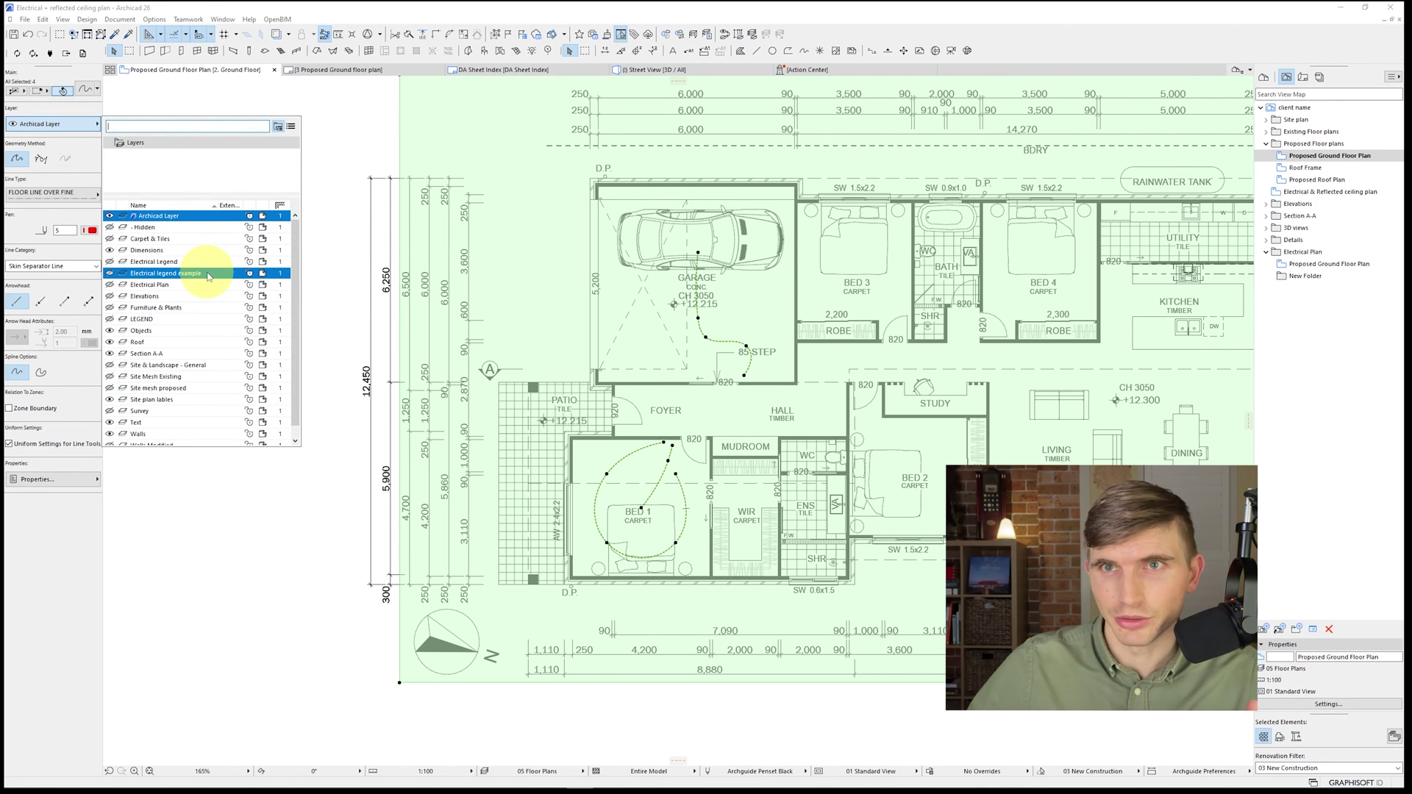
click(207, 274)
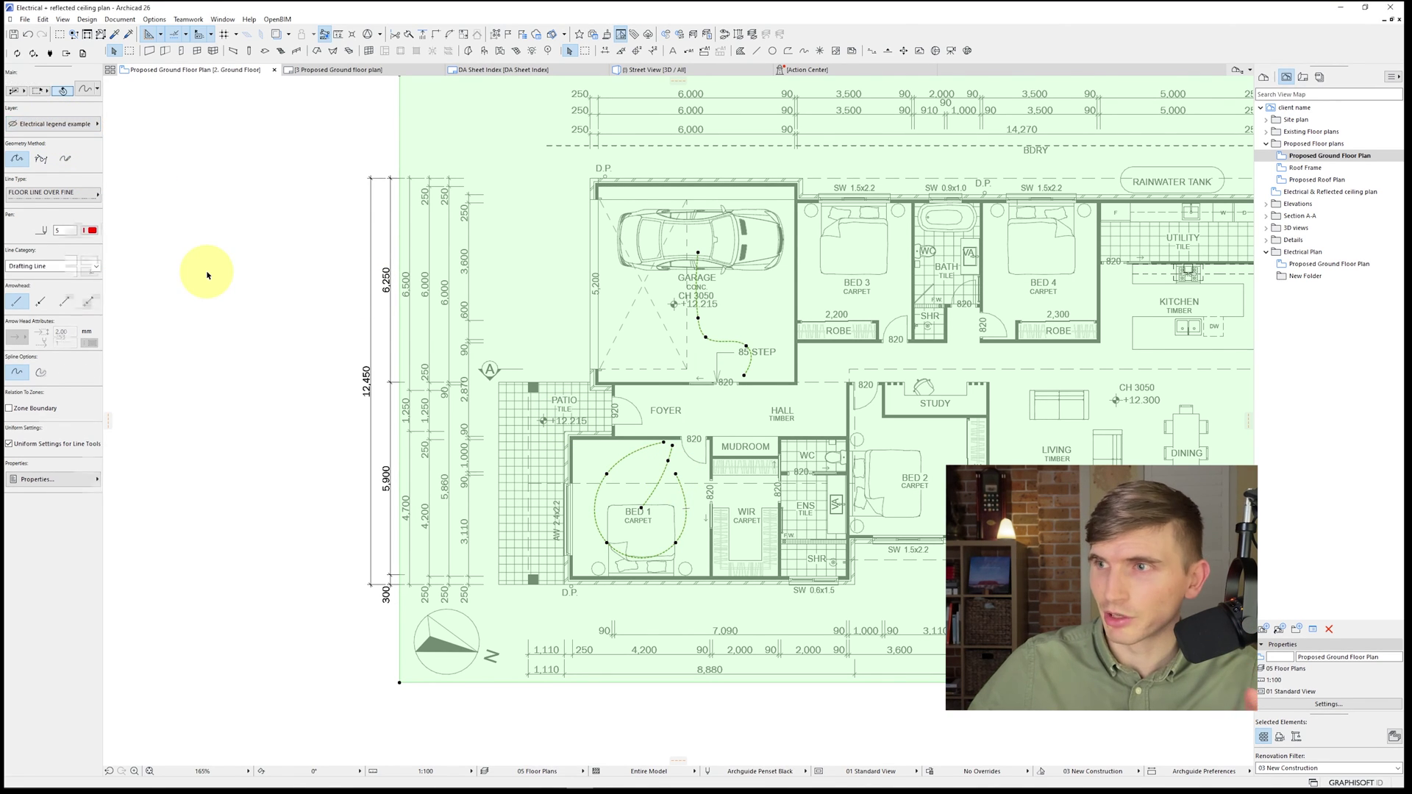
click(62, 127)
click(180, 276)
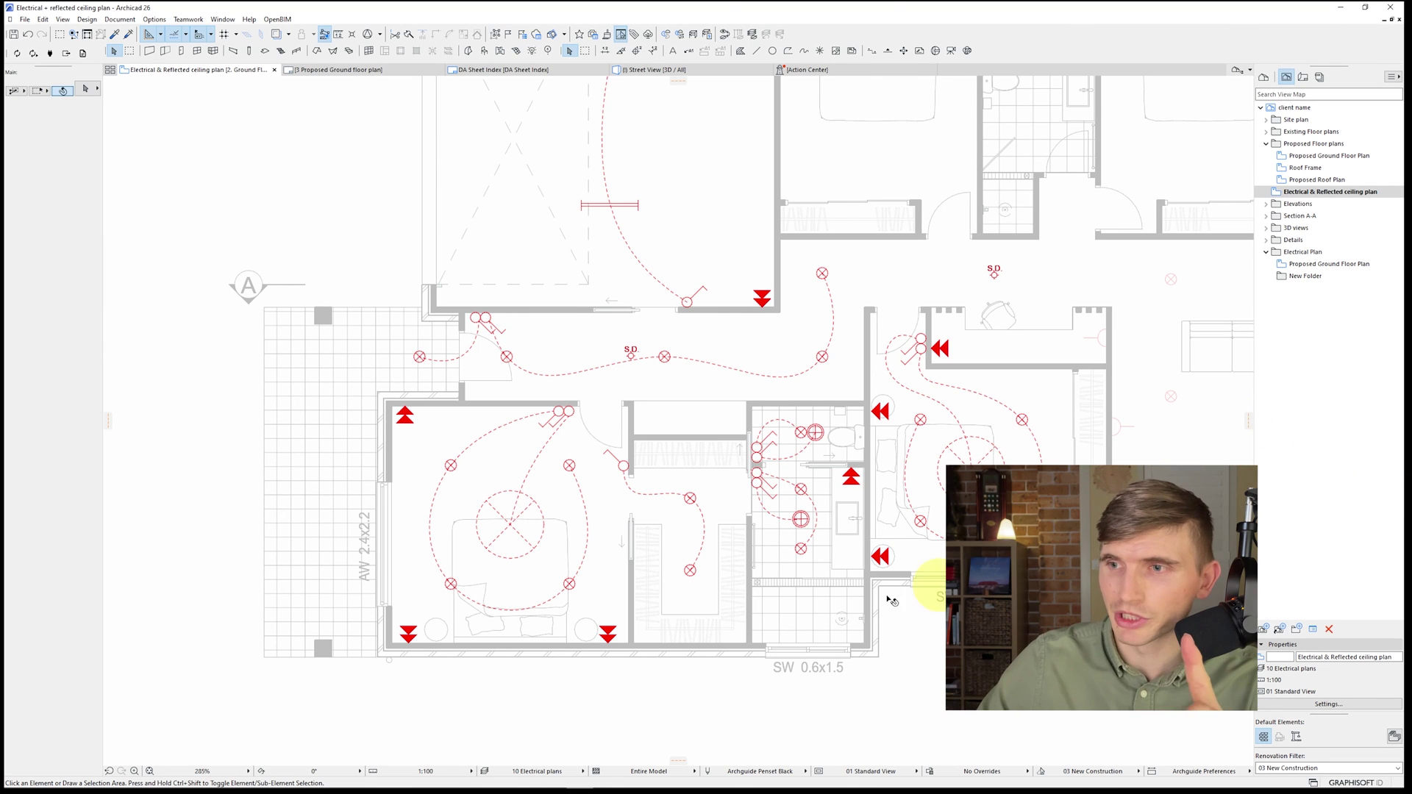
Step: Examine the completed wiring layout around the bedroom, wardrobe and ensuite in the Electrical & Reflected ceiling plan view
scroll(838, 593, up, 2)
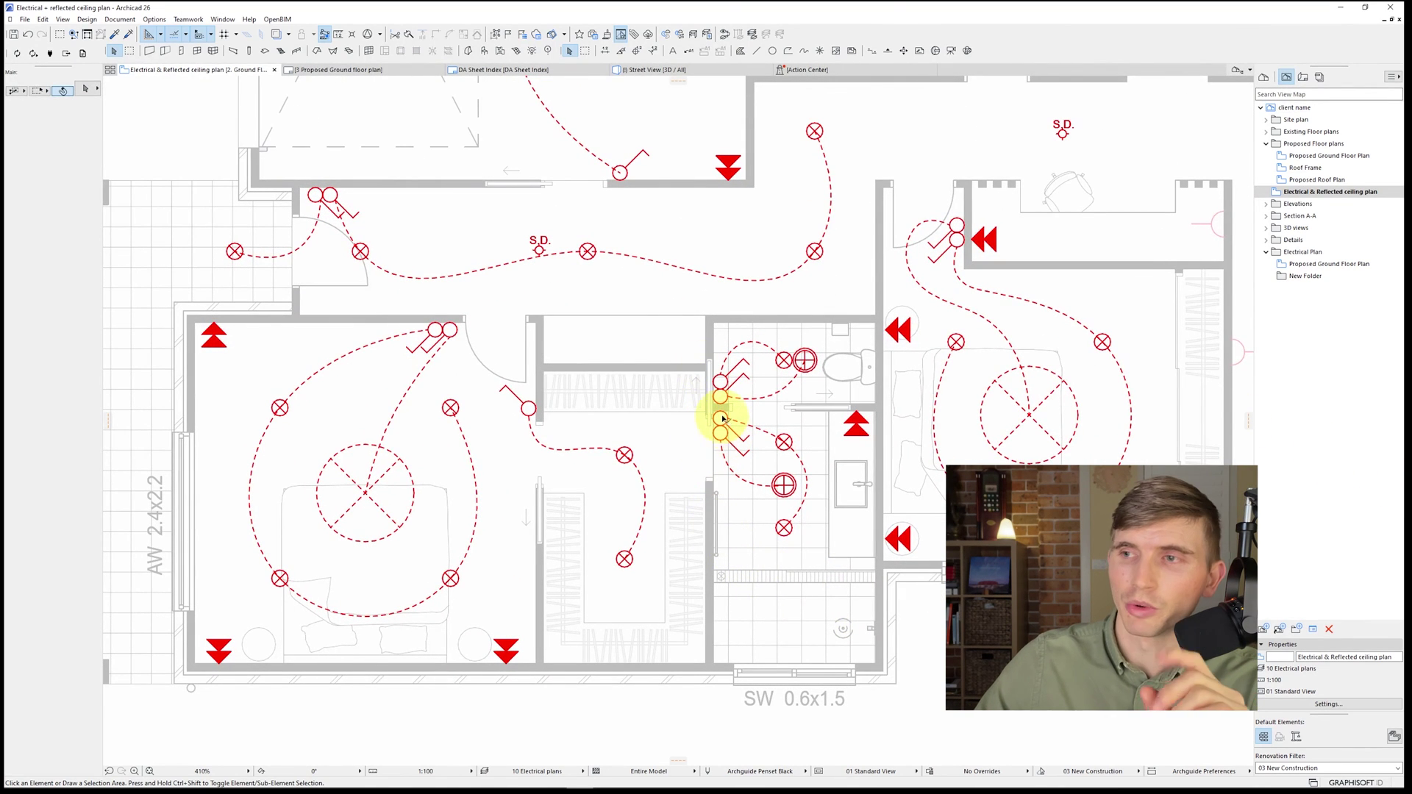